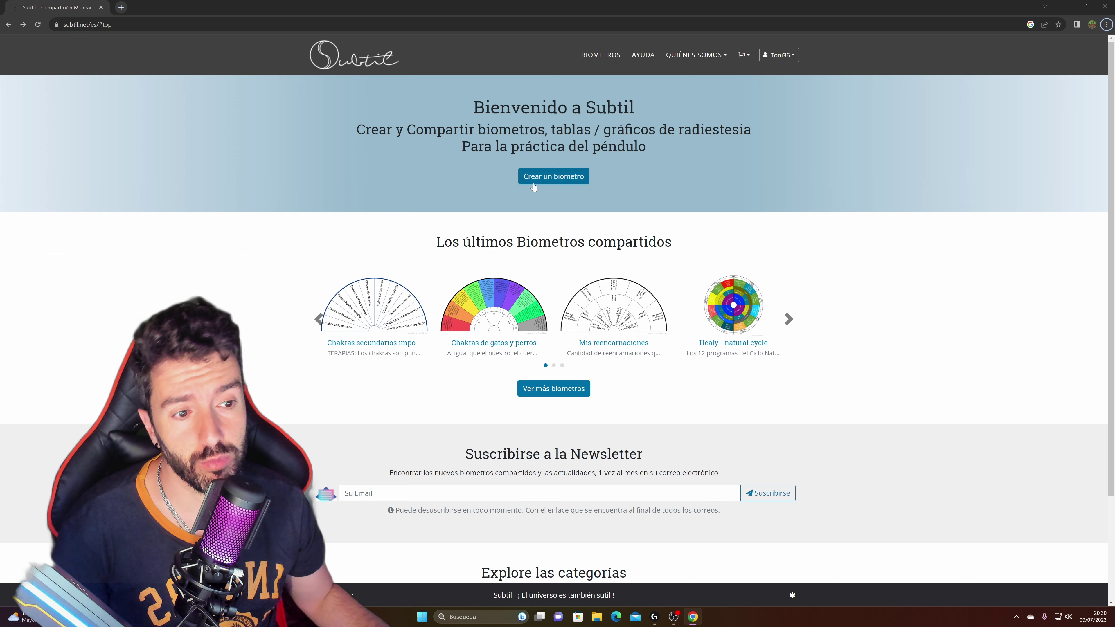
Create a new biometer titled VELAS
click(555, 177)
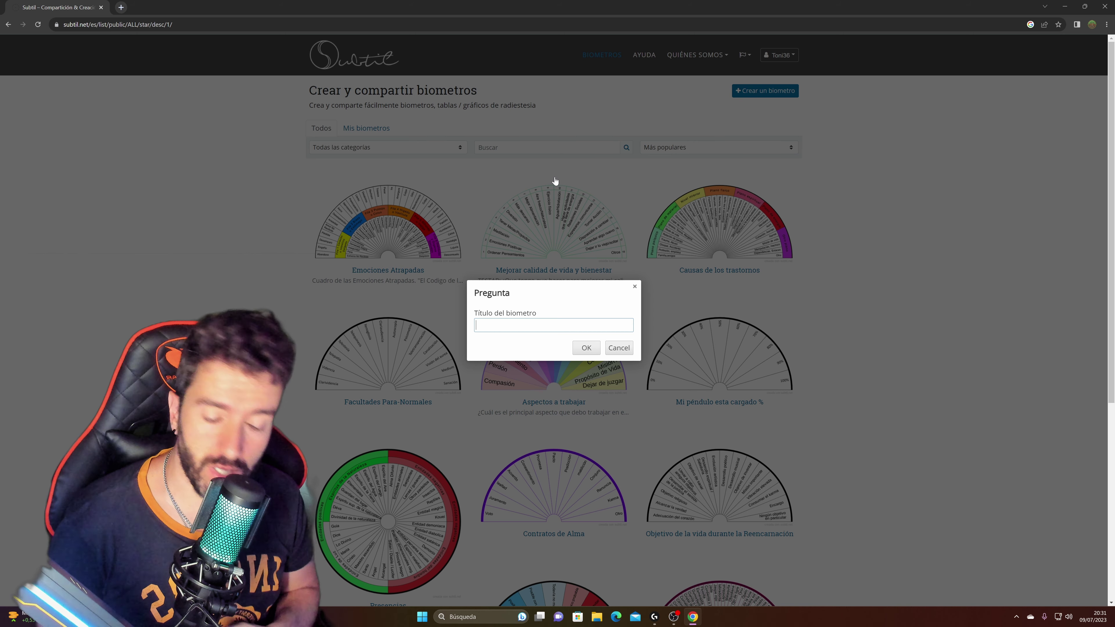
text(VELAS)
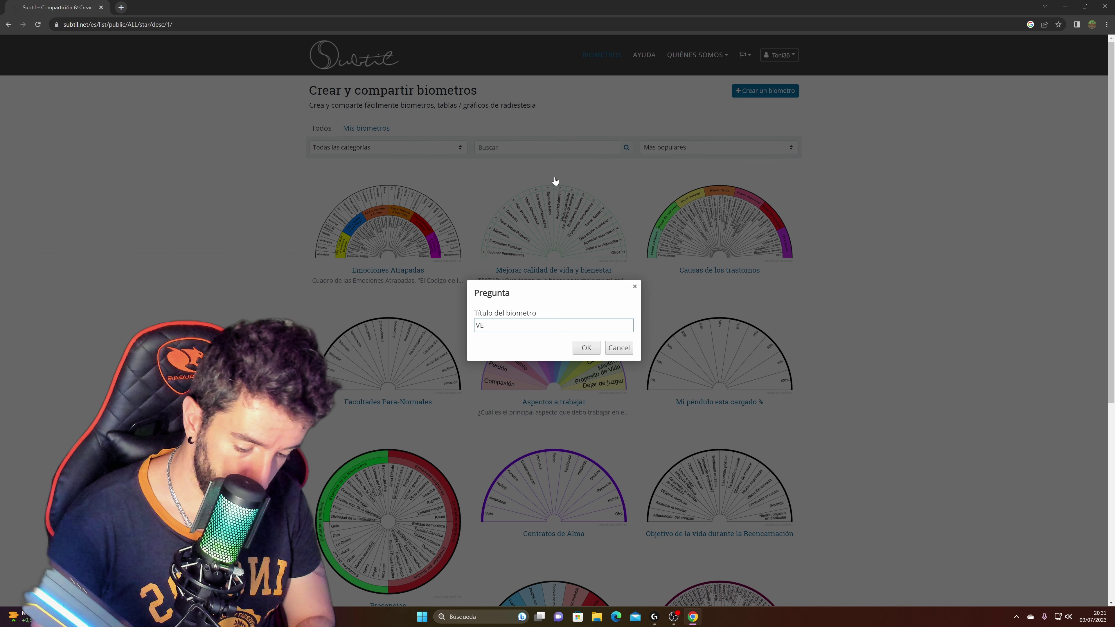
click(584, 348)
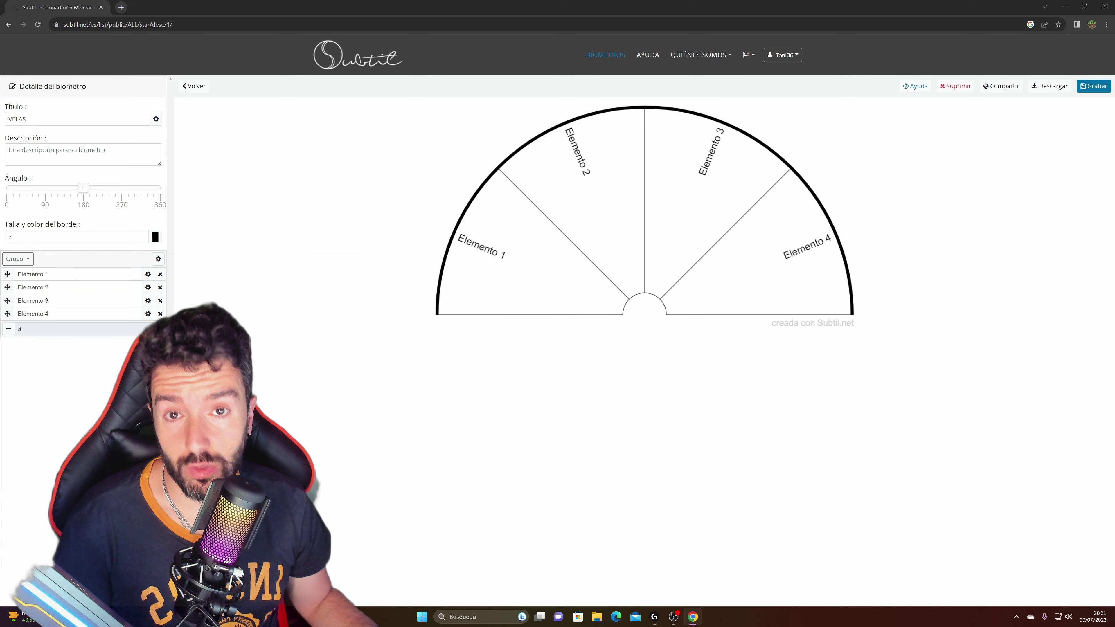
Turn on the display of the VELAS title above the chart
click(27, 119)
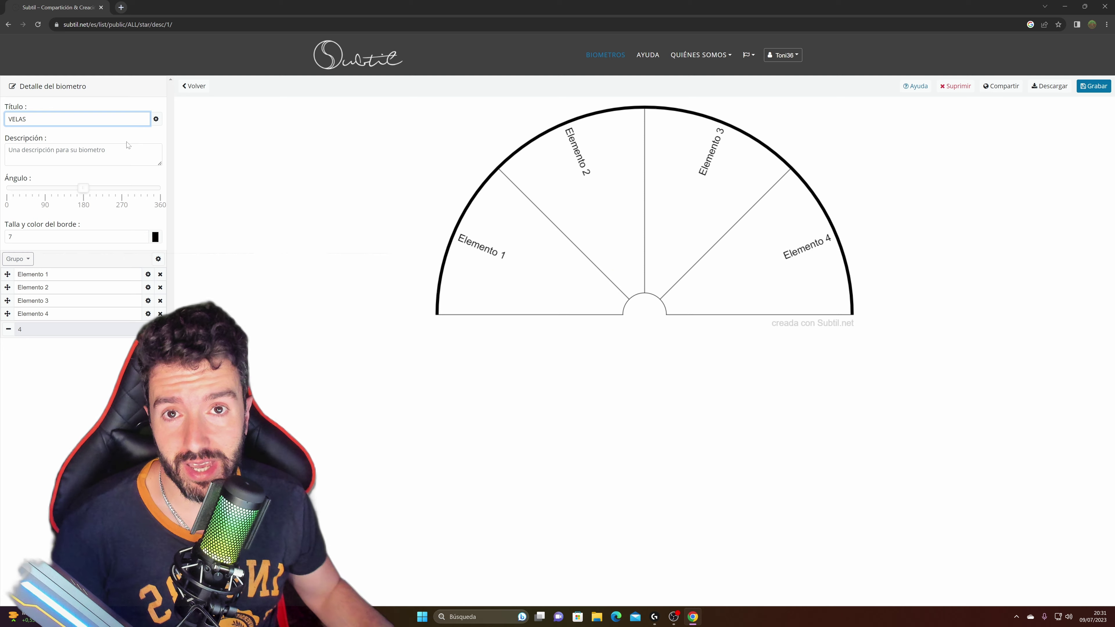
click(156, 119)
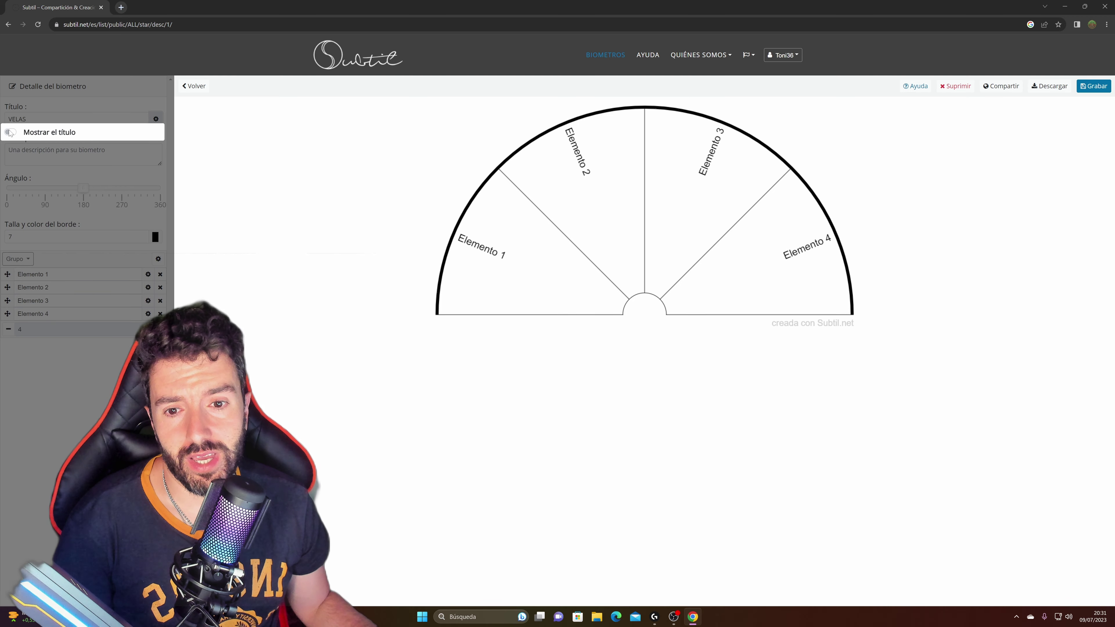
click(10, 133)
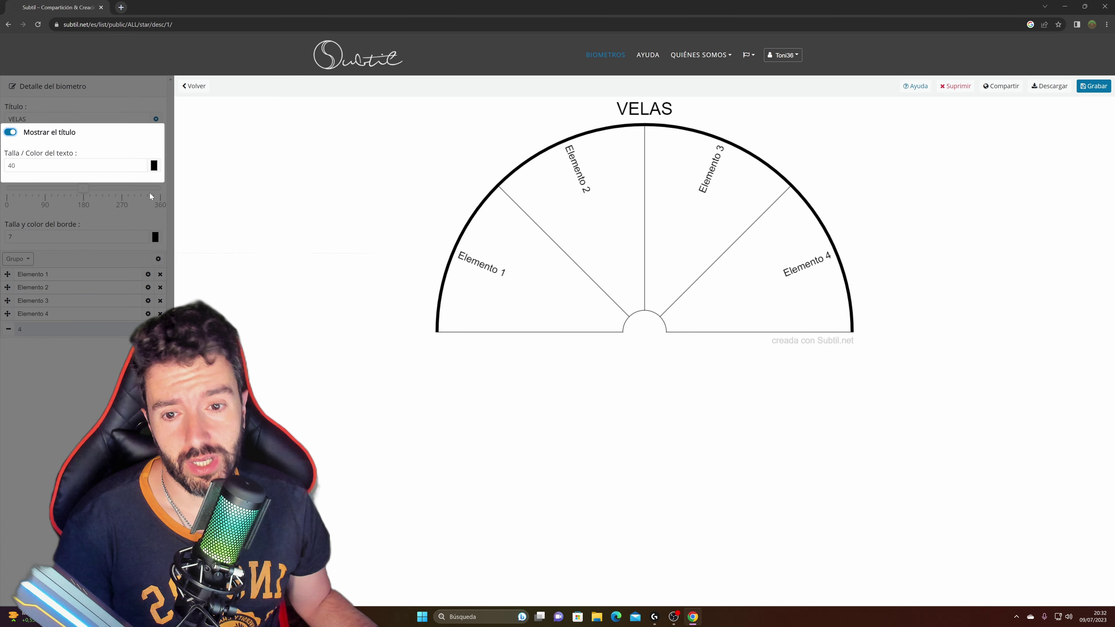
Reduce the title's text size to 32
click(141, 168)
click(140, 169)
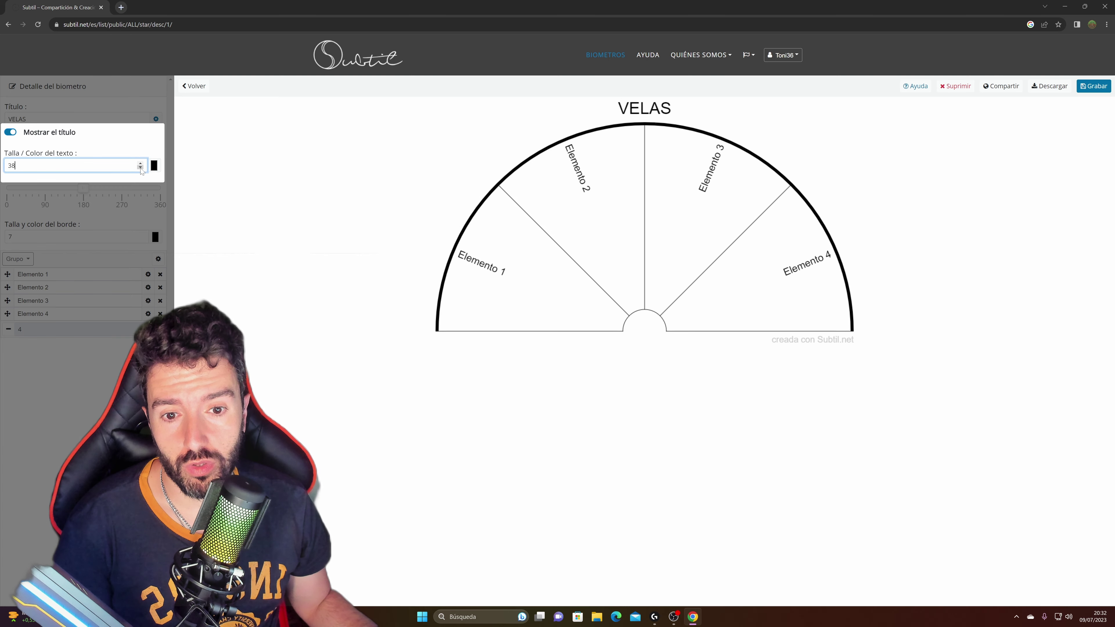
click(140, 168)
click(140, 168)
click(140, 168)
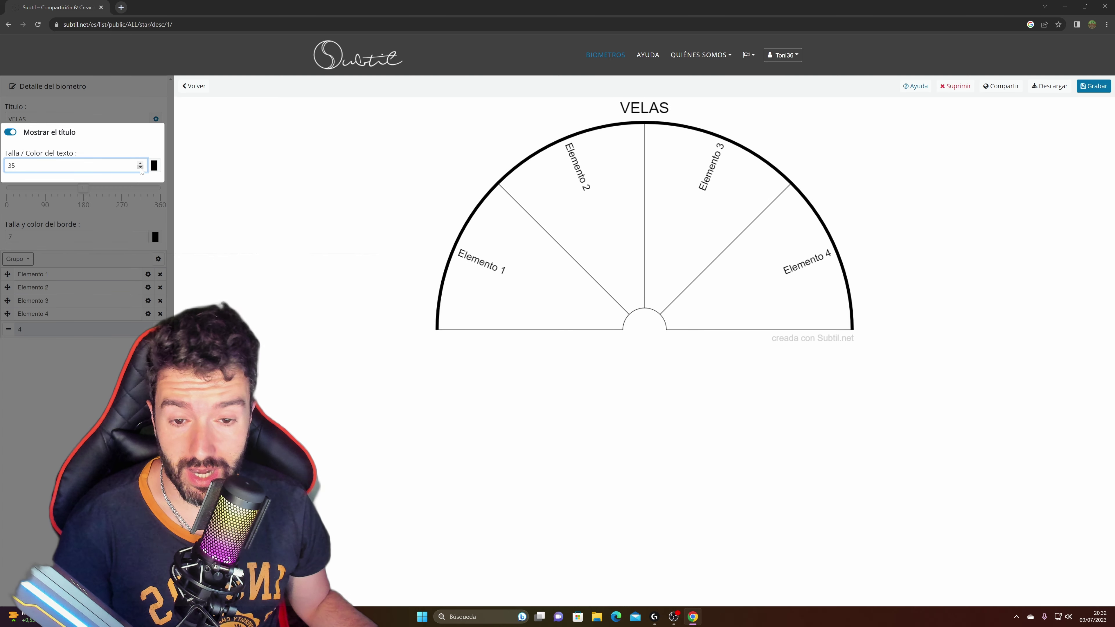
click(141, 168)
click(141, 169)
click(141, 168)
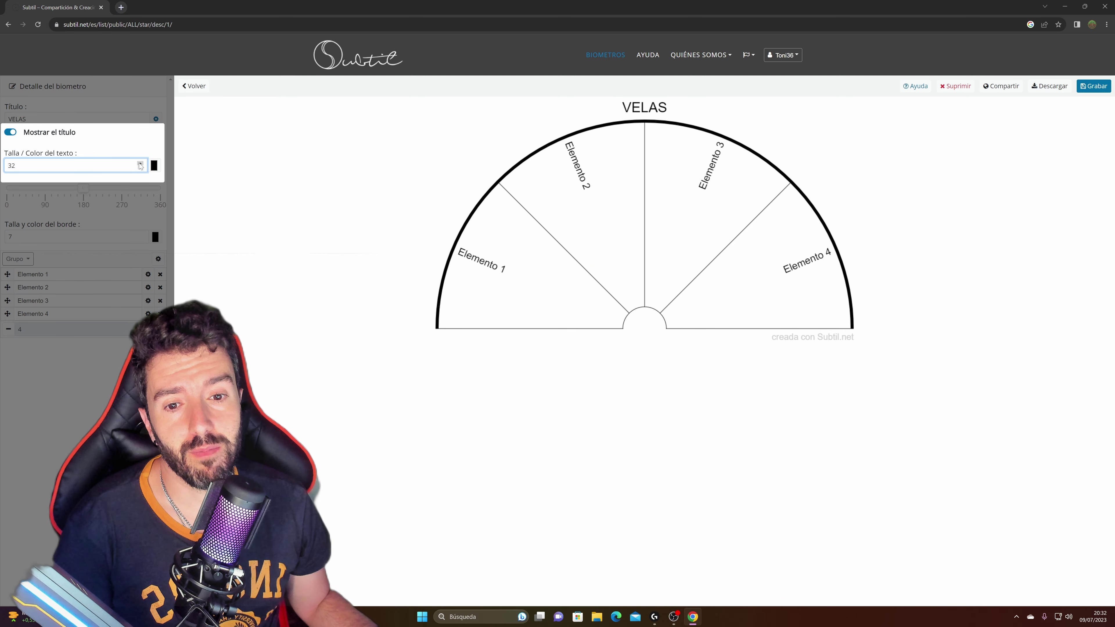
Set the title's text size back to 40
click(140, 164)
click(141, 165)
click(141, 165)
click(141, 165)
click(140, 165)
click(141, 164)
click(141, 164)
click(141, 164)
click(140, 164)
click(141, 170)
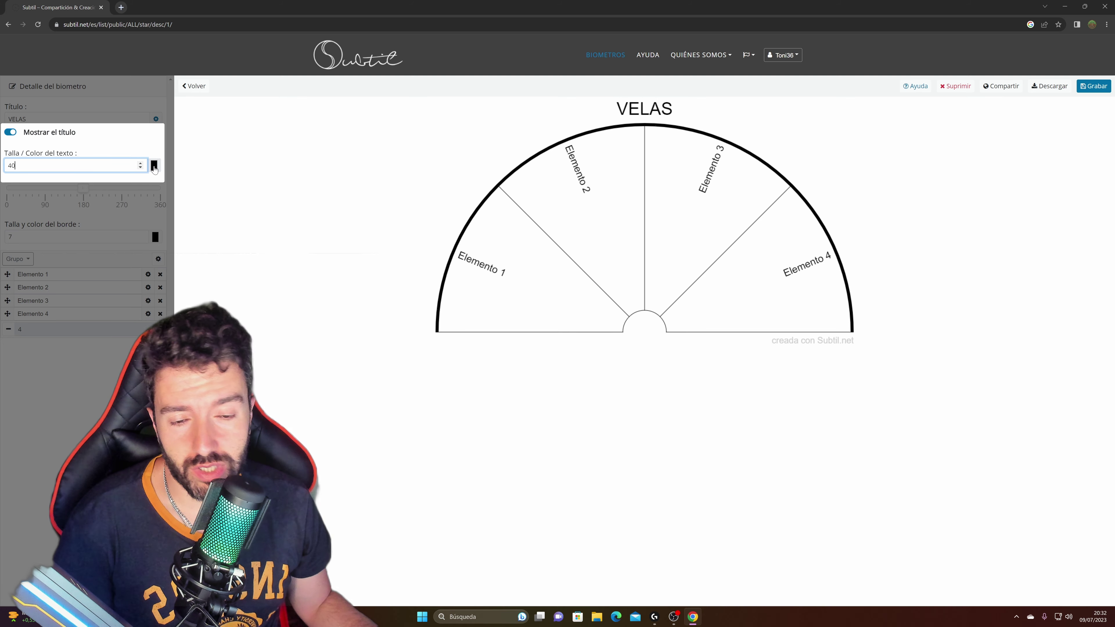
Try other shades and hues for the title's text colour, ending on black with RGB 0, 0, 0
click(154, 166)
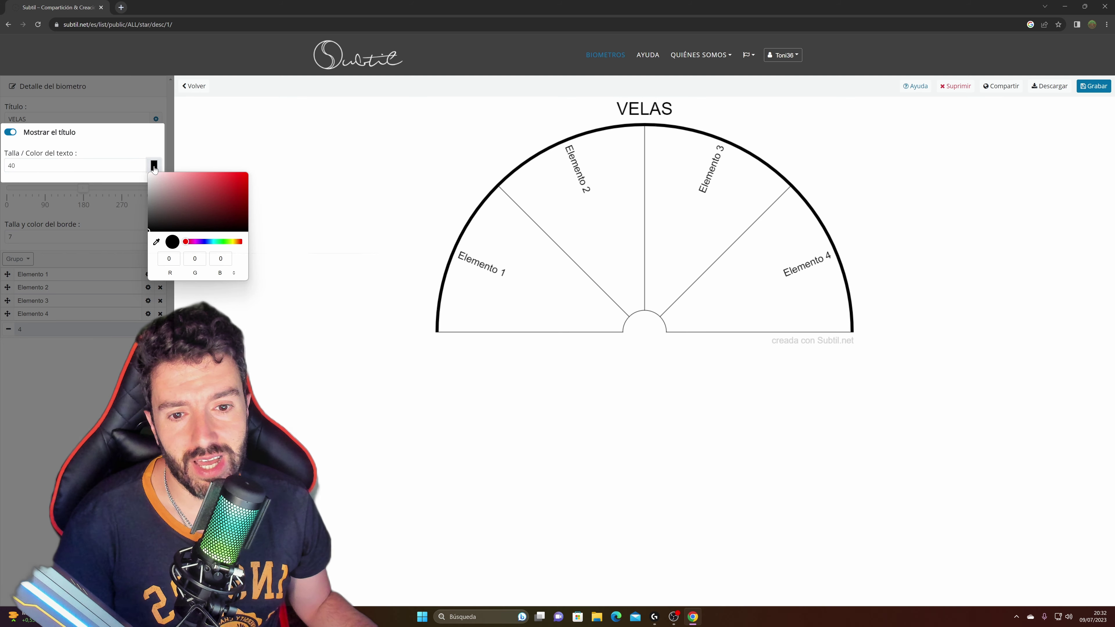
mouse_move(179, 216)
mouse_down()
mouse_move(243, 176)
mouse_move(137, 233)
mouse_move(228, 181)
mouse_move(223, 195)
mouse_move(242, 191)
mouse_move(146, 233)
mouse_up()
click(201, 242)
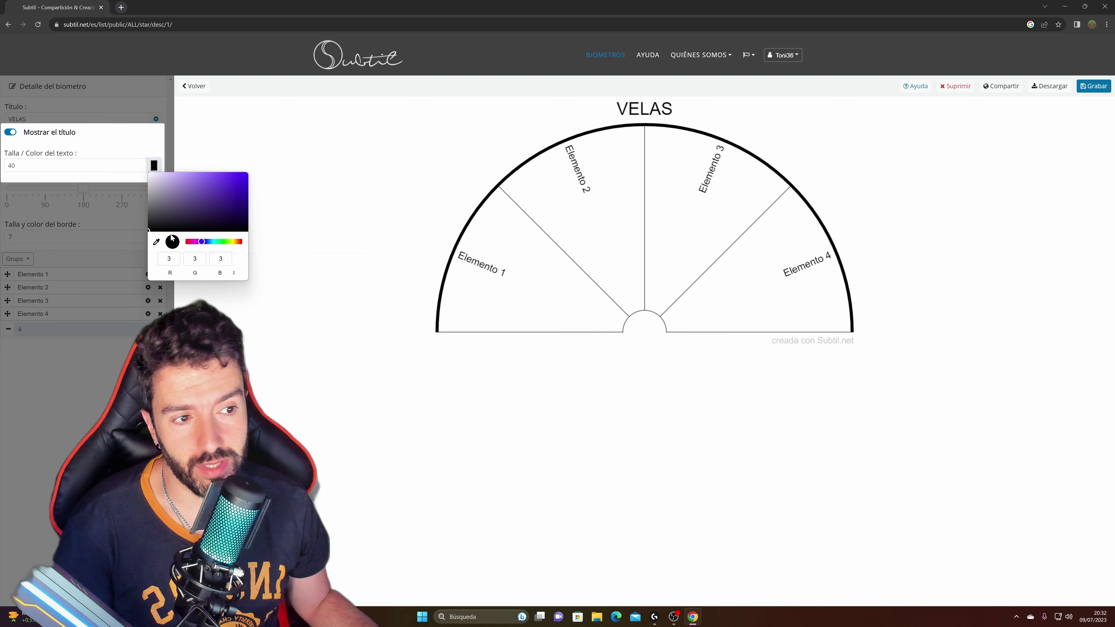
click(187, 242)
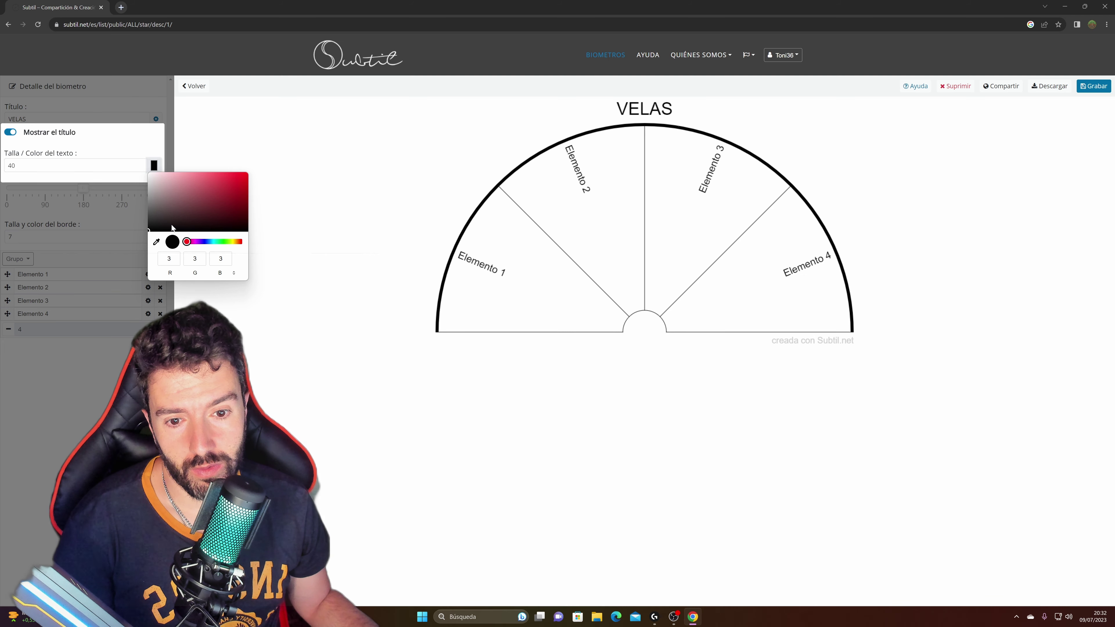
click(149, 231)
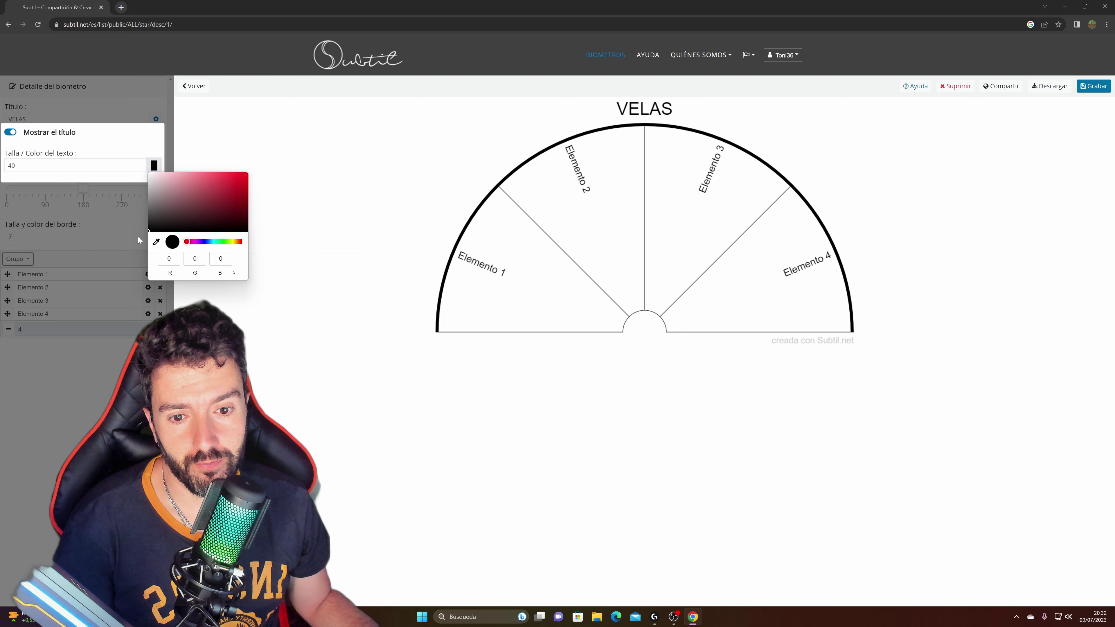
click(297, 244)
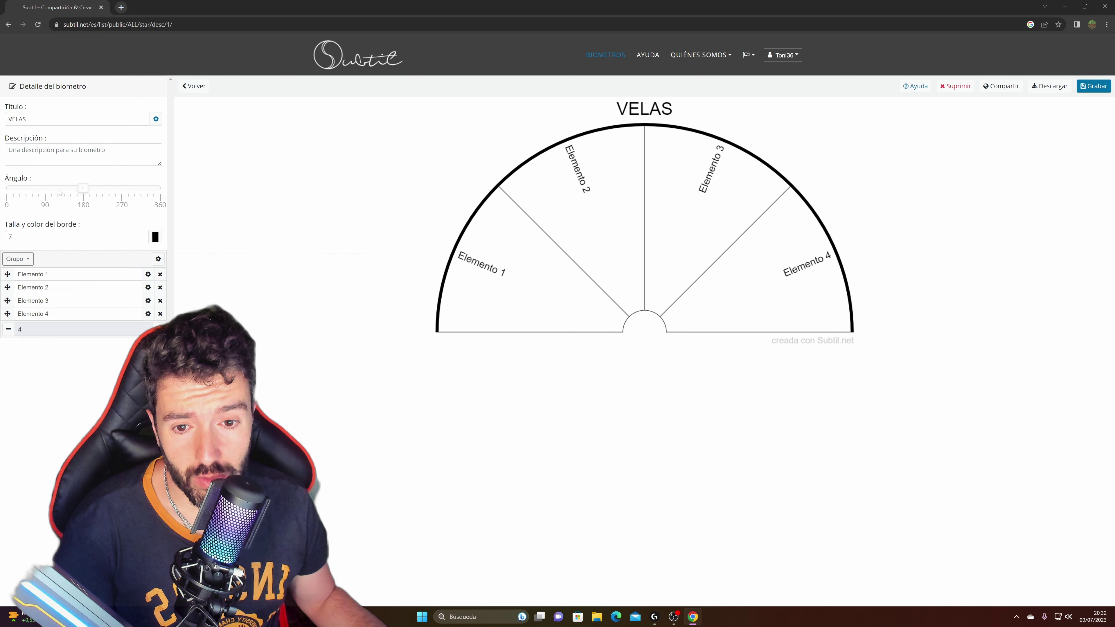
Try the chart's angle at 90 and 360 degrees, and return it to 180 degrees
drag(82, 191, 6, 187)
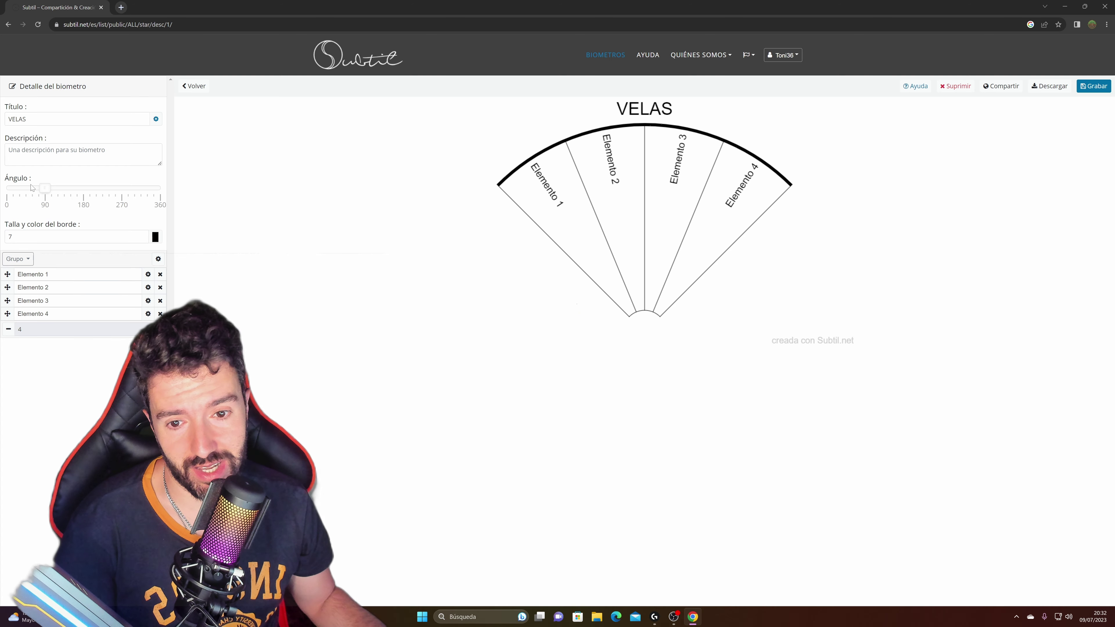
drag(45, 189, 161, 192)
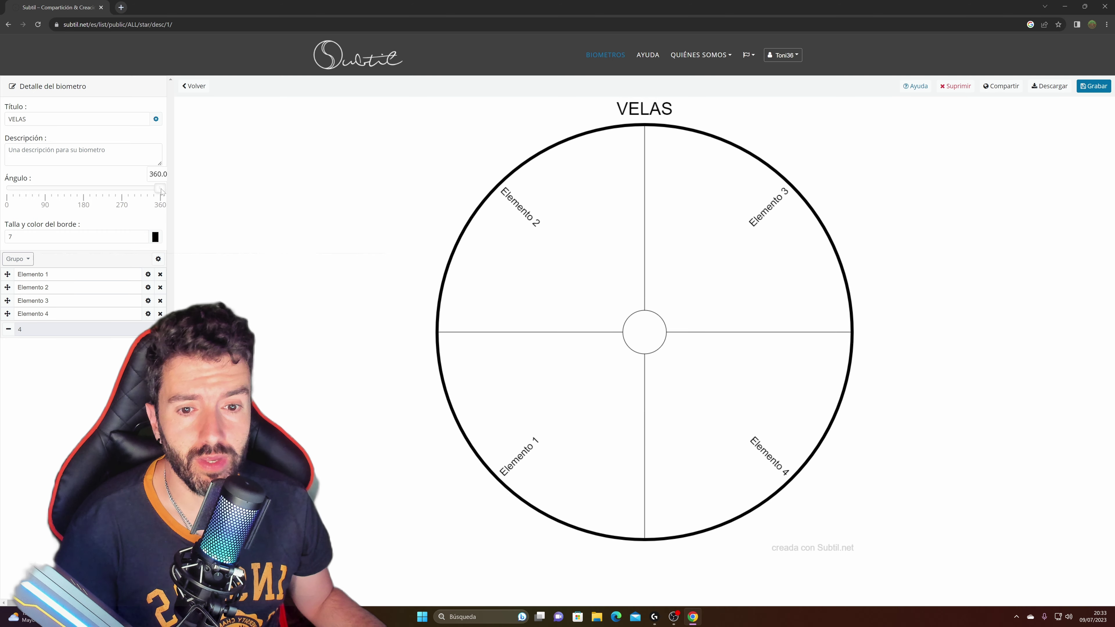
drag(162, 191, 300, 190)
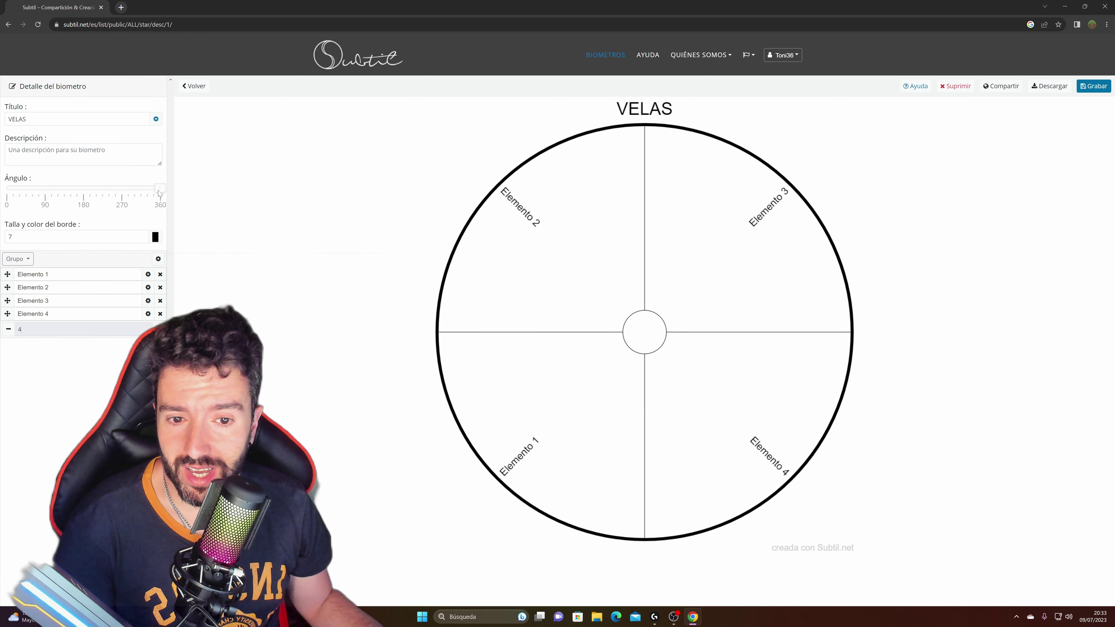
drag(159, 192, 83, 196)
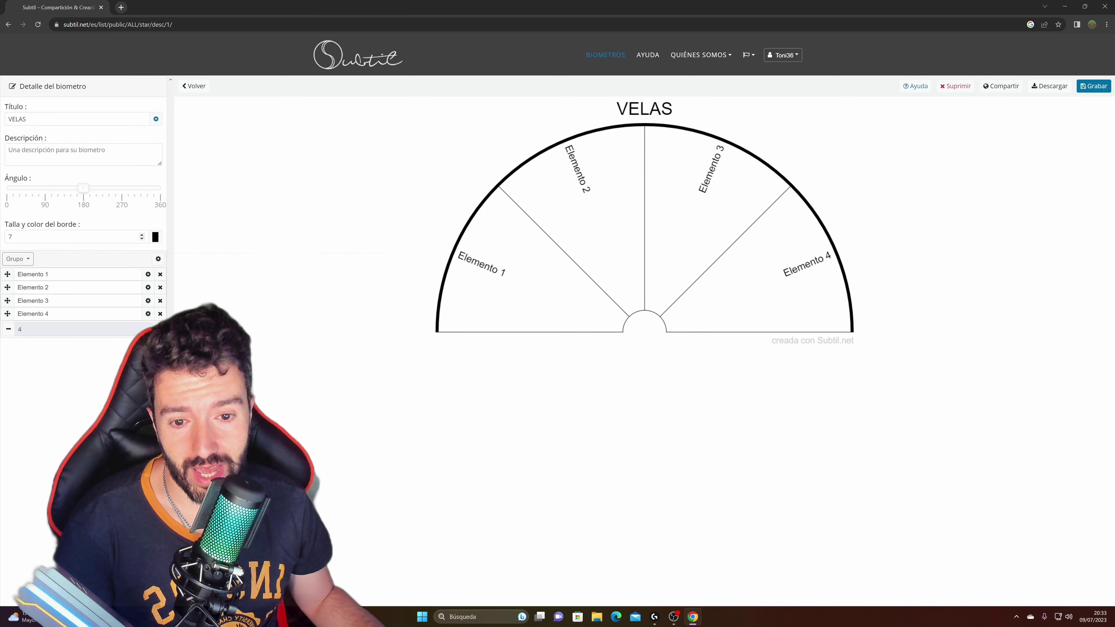
Try thinner chart borders down to size 1, and return the border size to 7
click(142, 240)
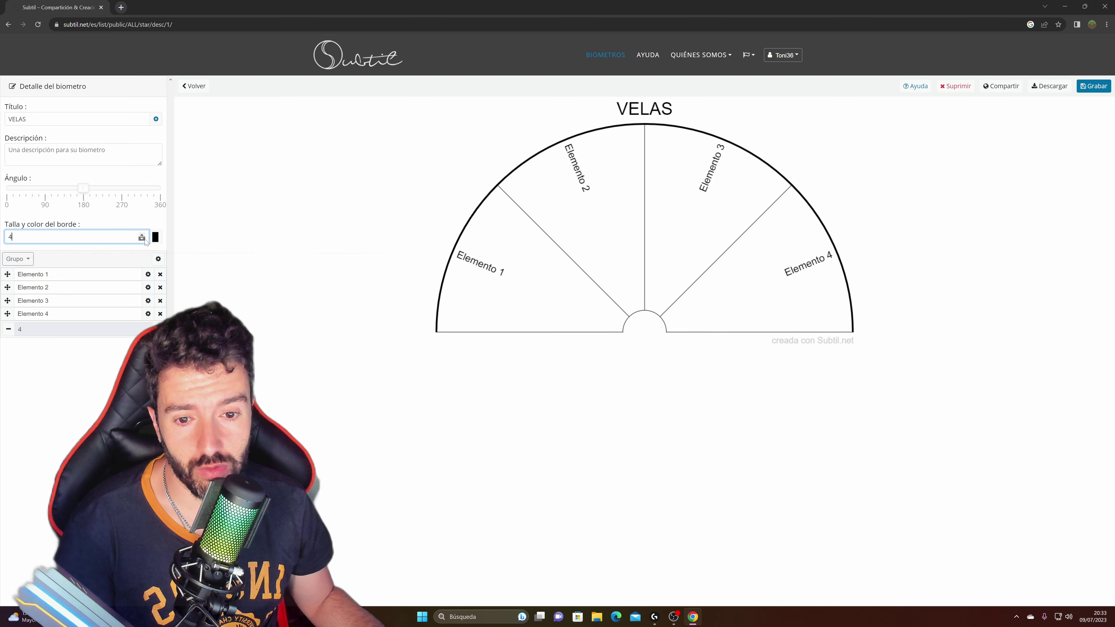
click(142, 240)
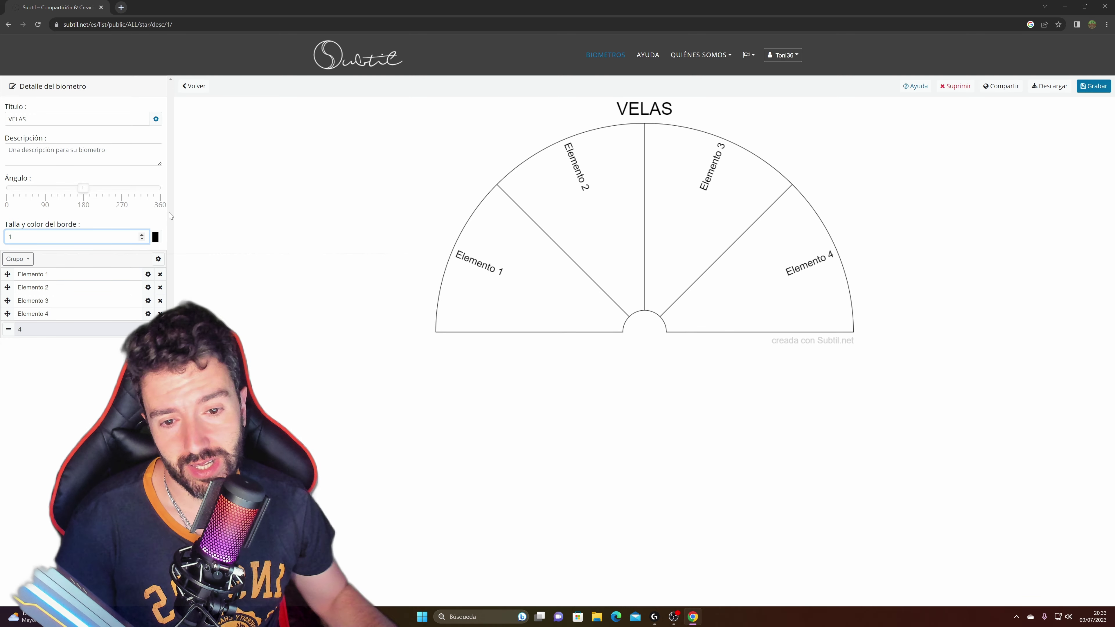
click(142, 235)
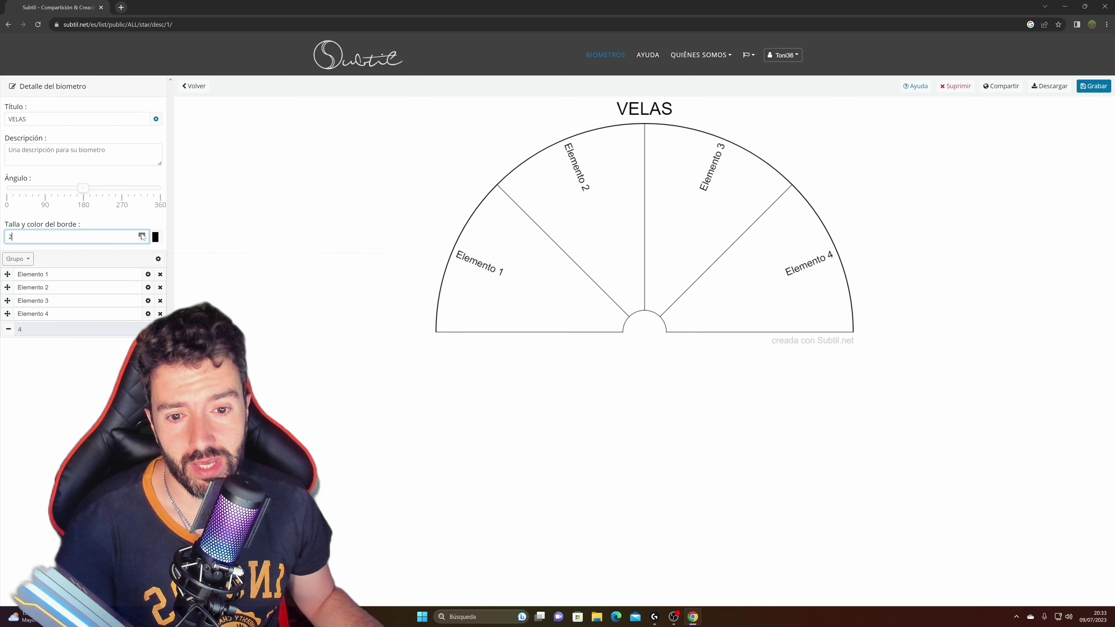
drag(143, 236, 146, 242)
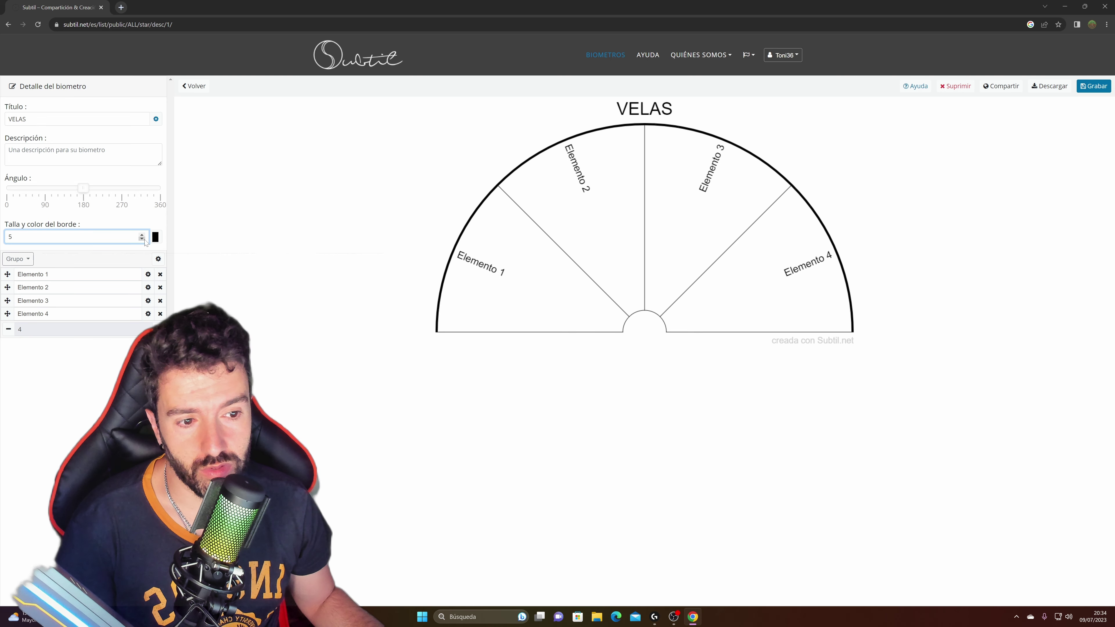
click(142, 234)
click(142, 235)
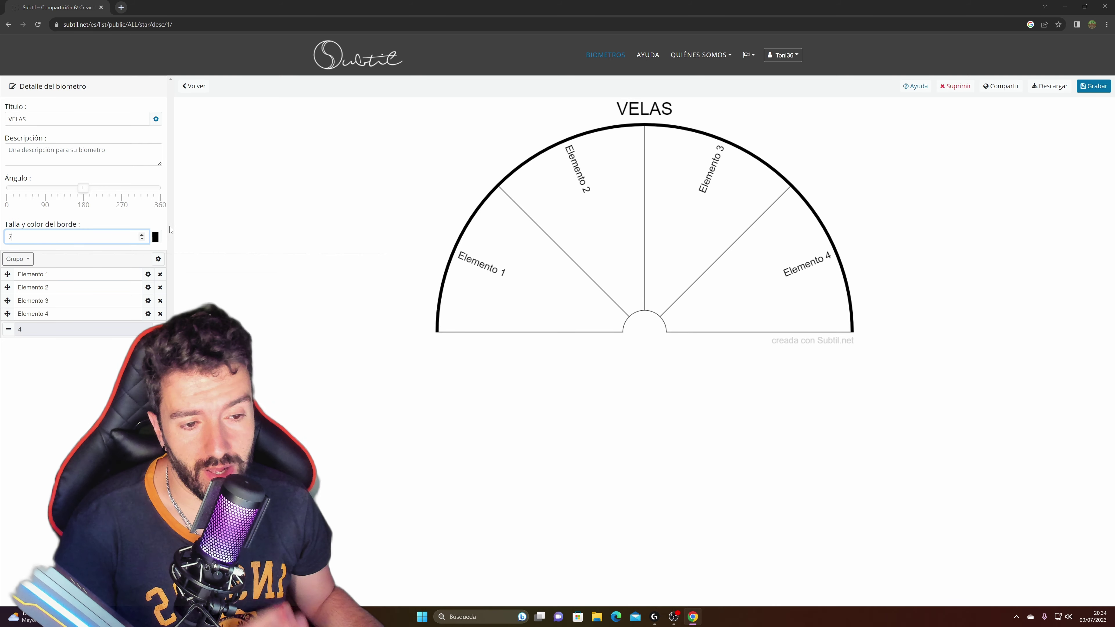
click(157, 238)
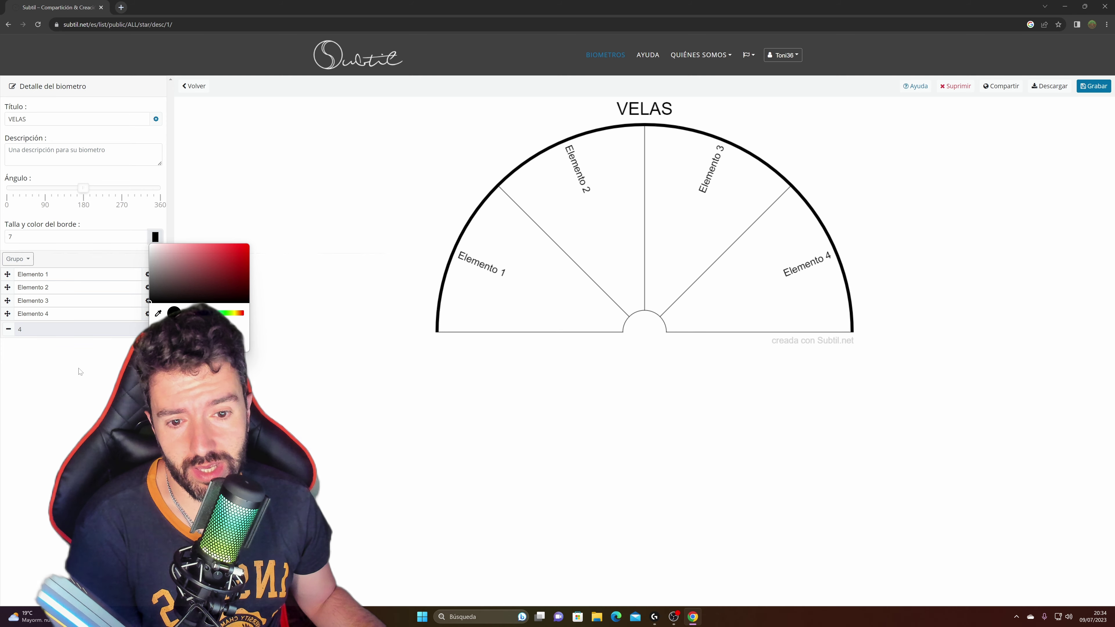
click(102, 367)
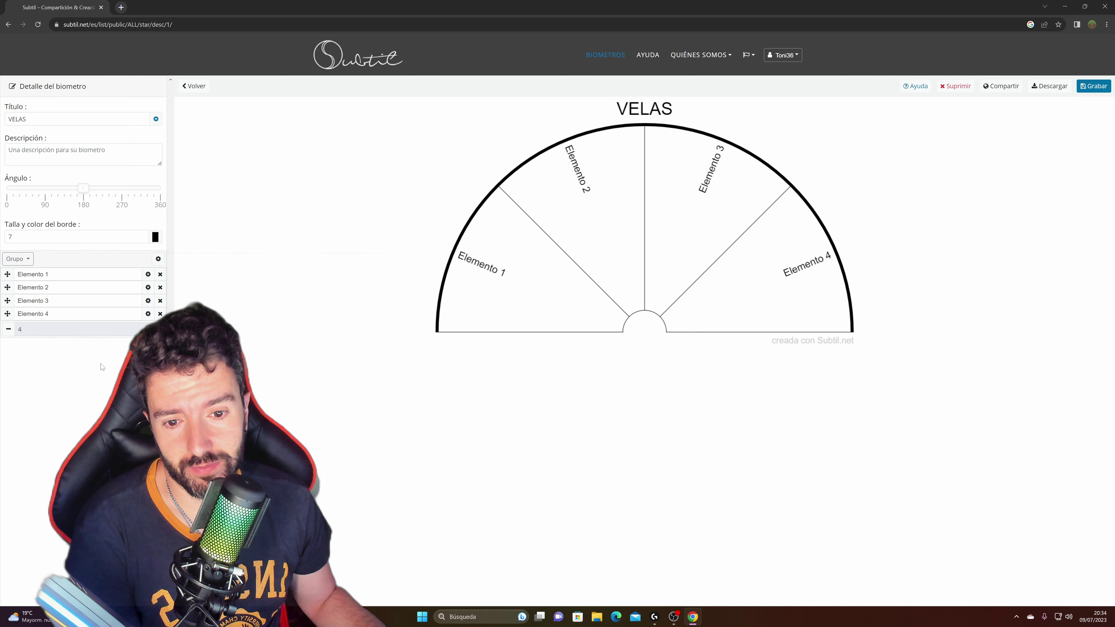
click(28, 259)
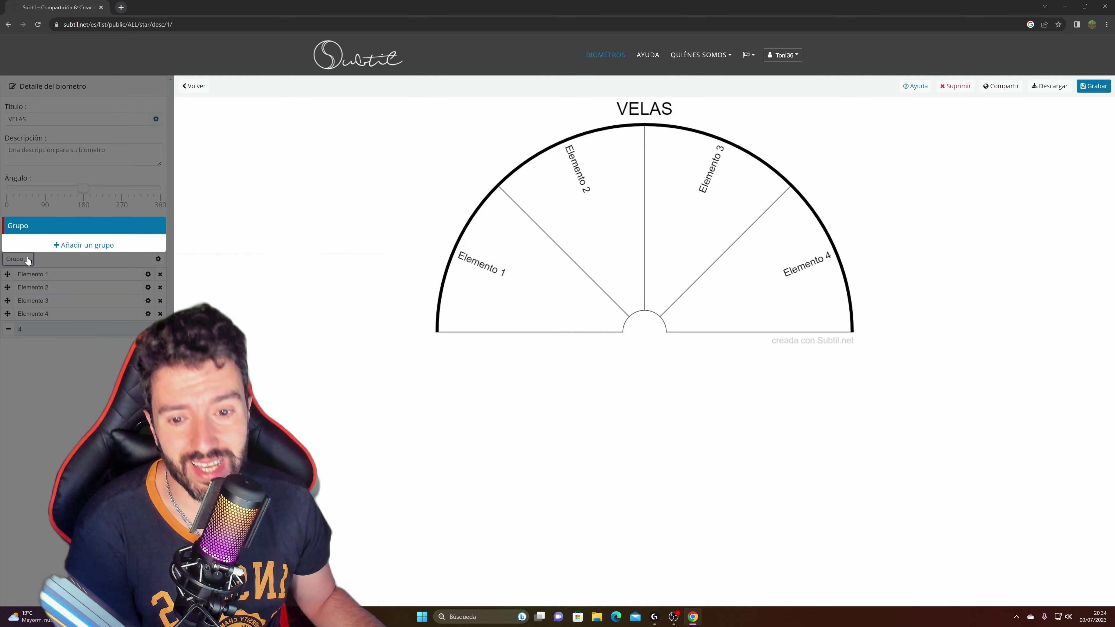
key(Escape)
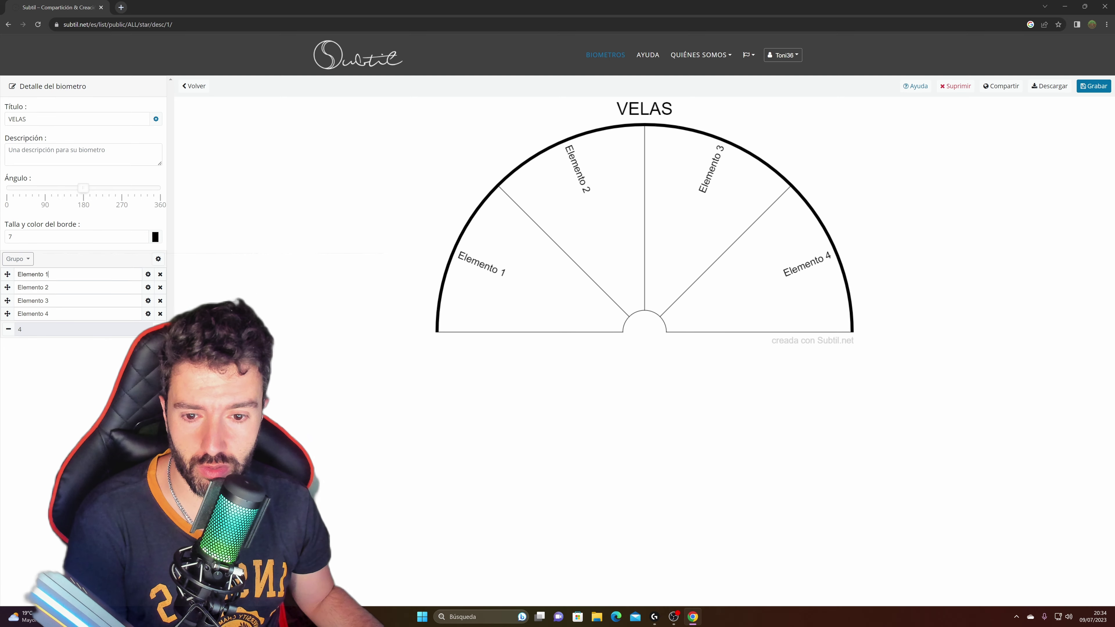
Clear the default names of all four chart elements
click(78, 287)
key(ctrl+a)
key(BackSpace)
key(Tab)
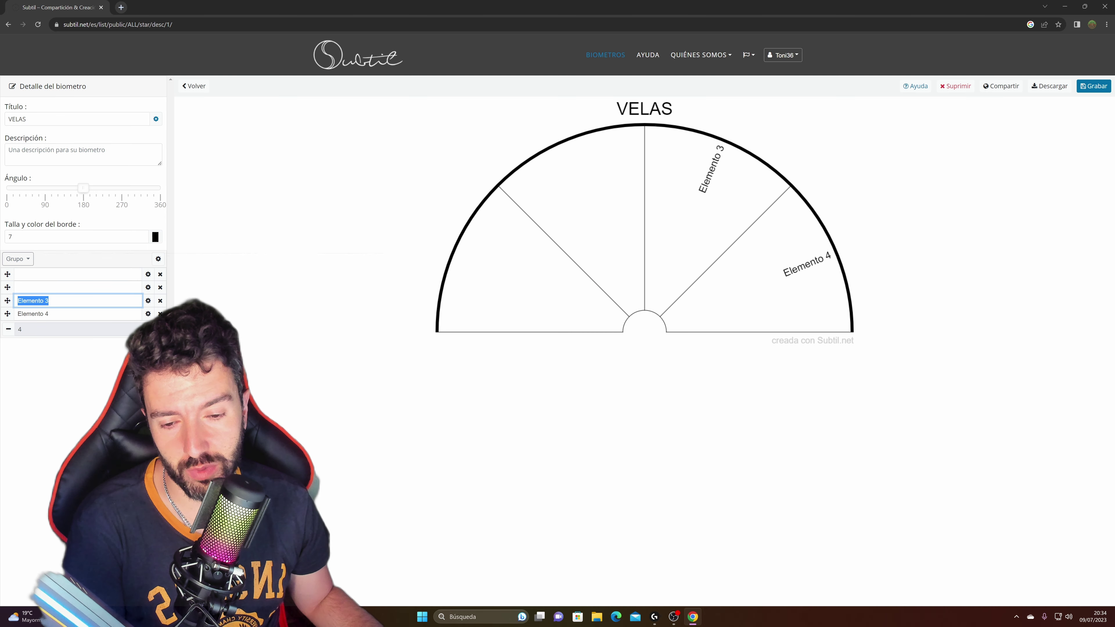
click(49, 314)
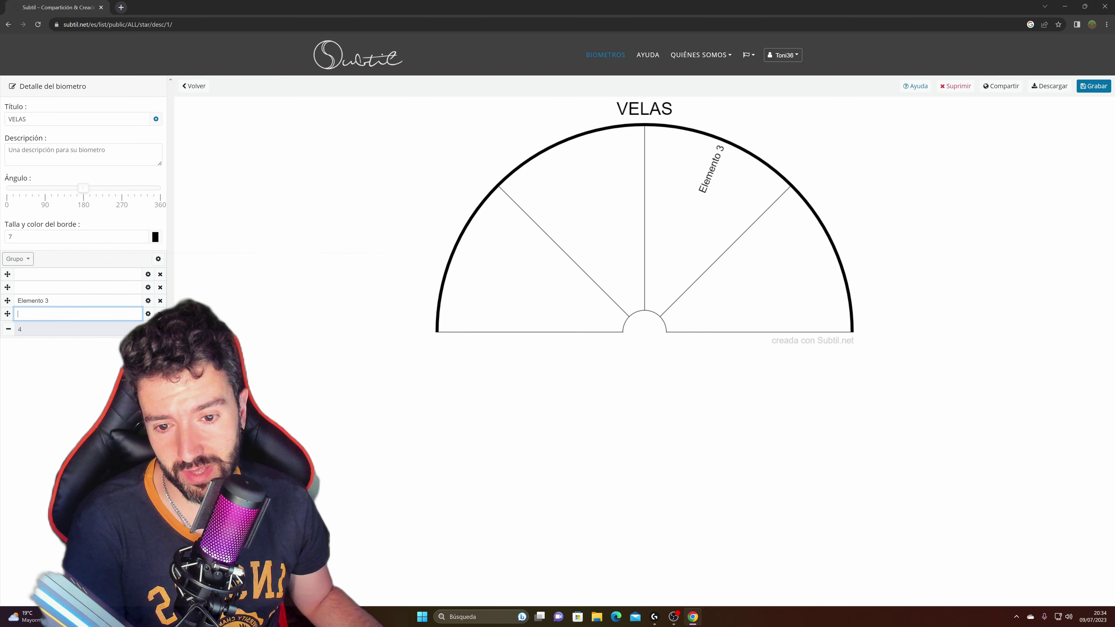
key(shift+Tab)
key(BackSpace)
Name the four elements ROJO, AMARILLO, AZUL and MORADO, in that order
click(78, 274)
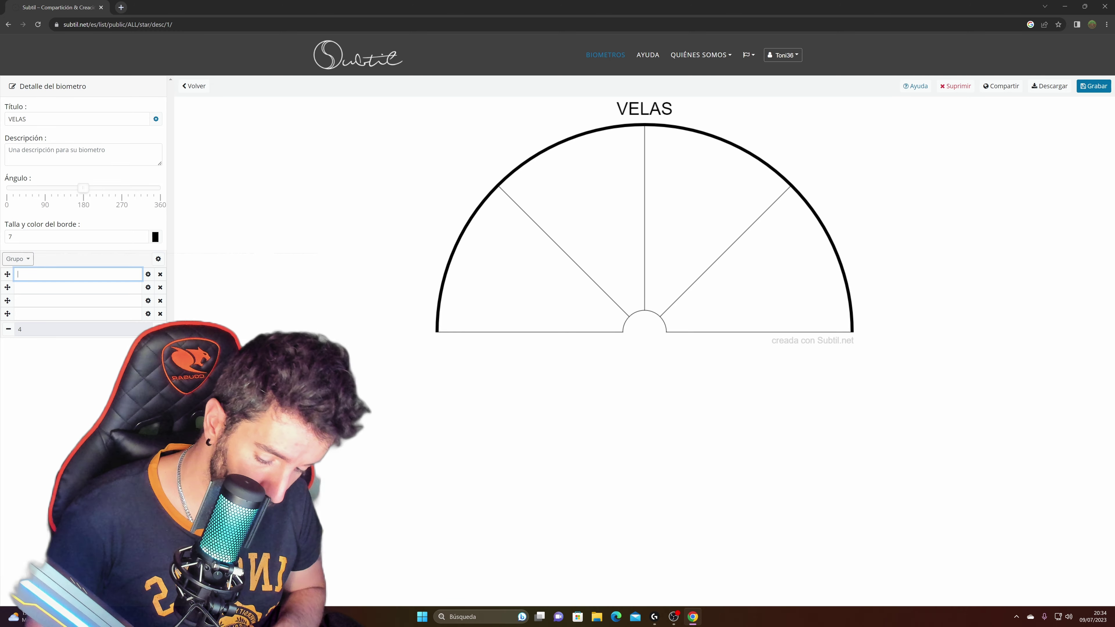
text(RO)
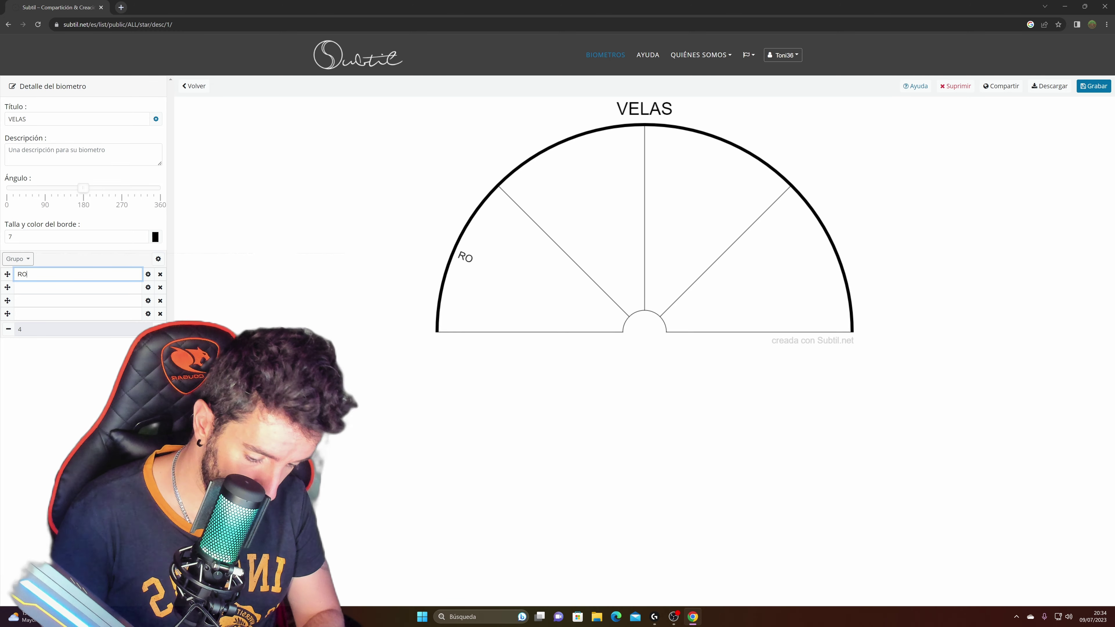
text(JOAMA)
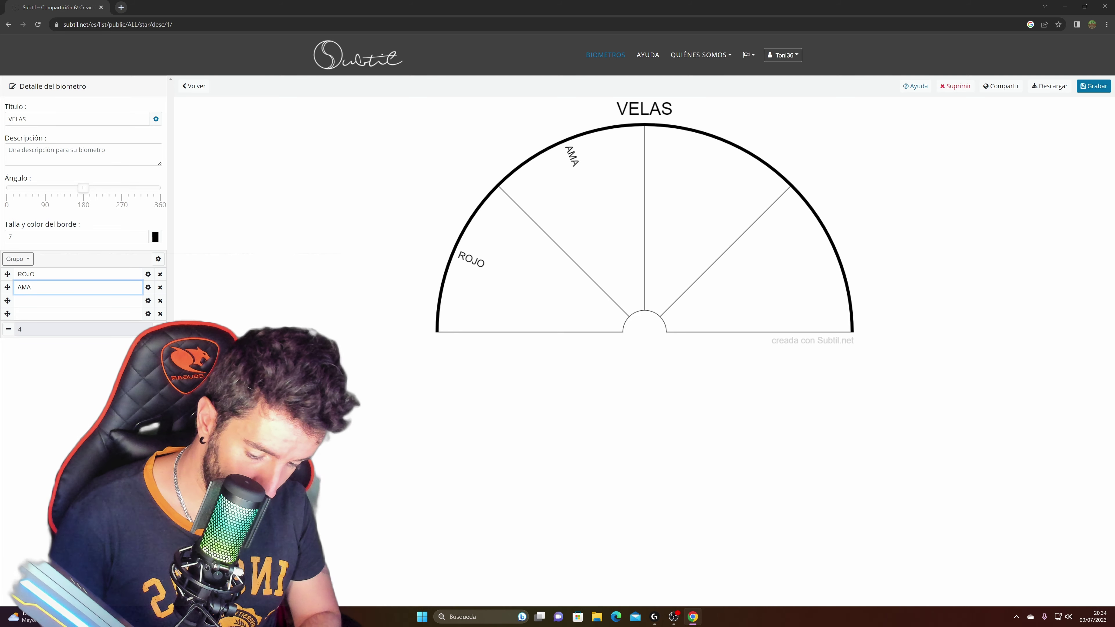
text(RILLO)
click(66, 301)
text(AZ)
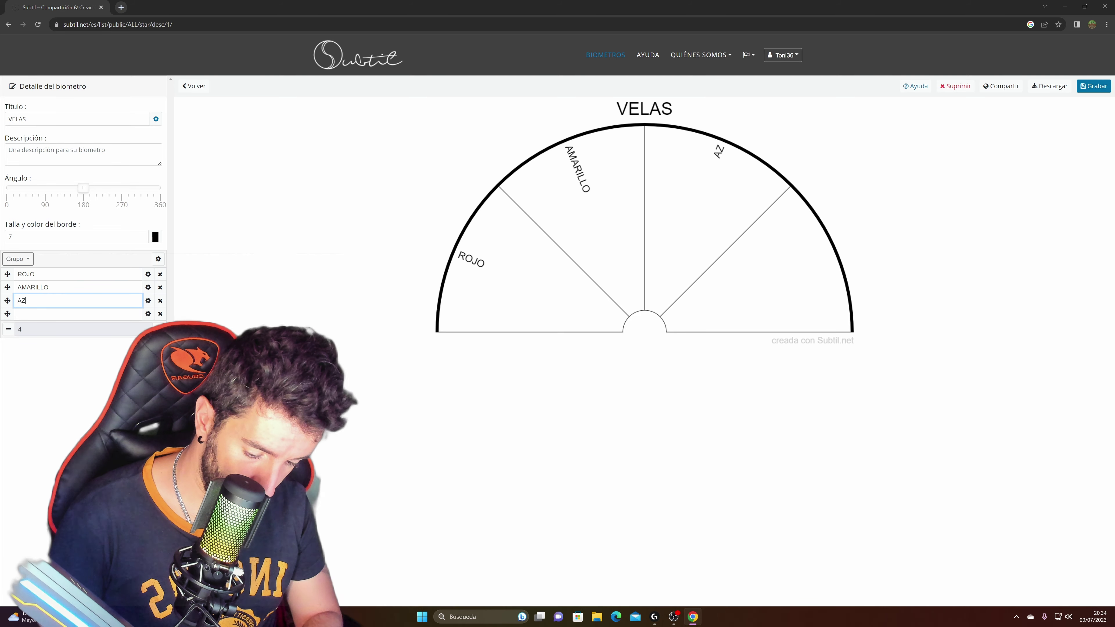
text(UL)
click(66, 314)
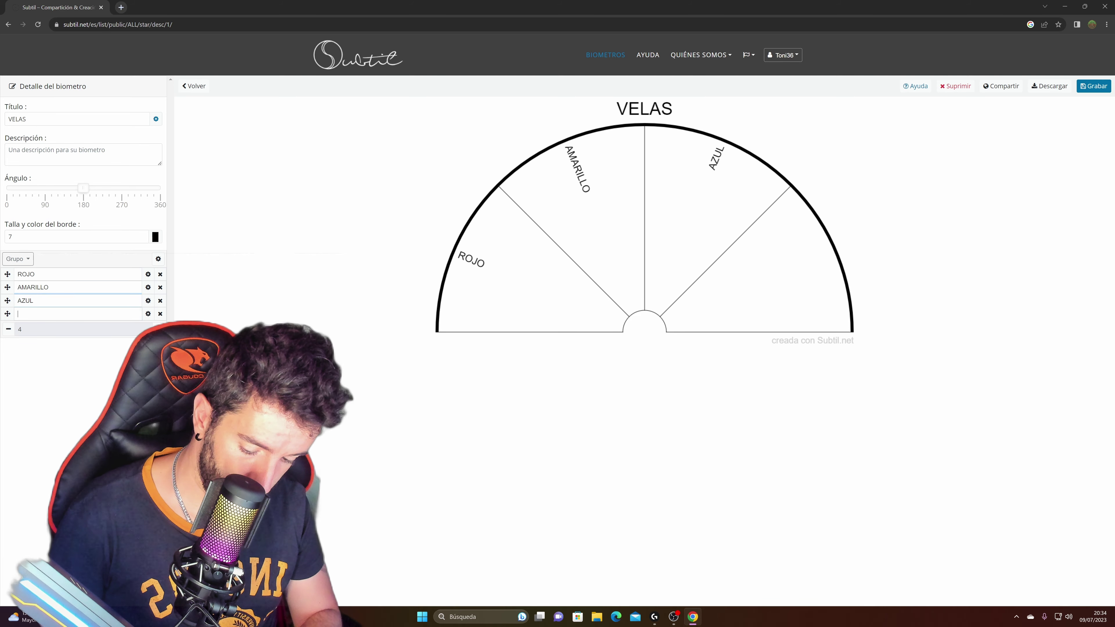
text(MORADO)
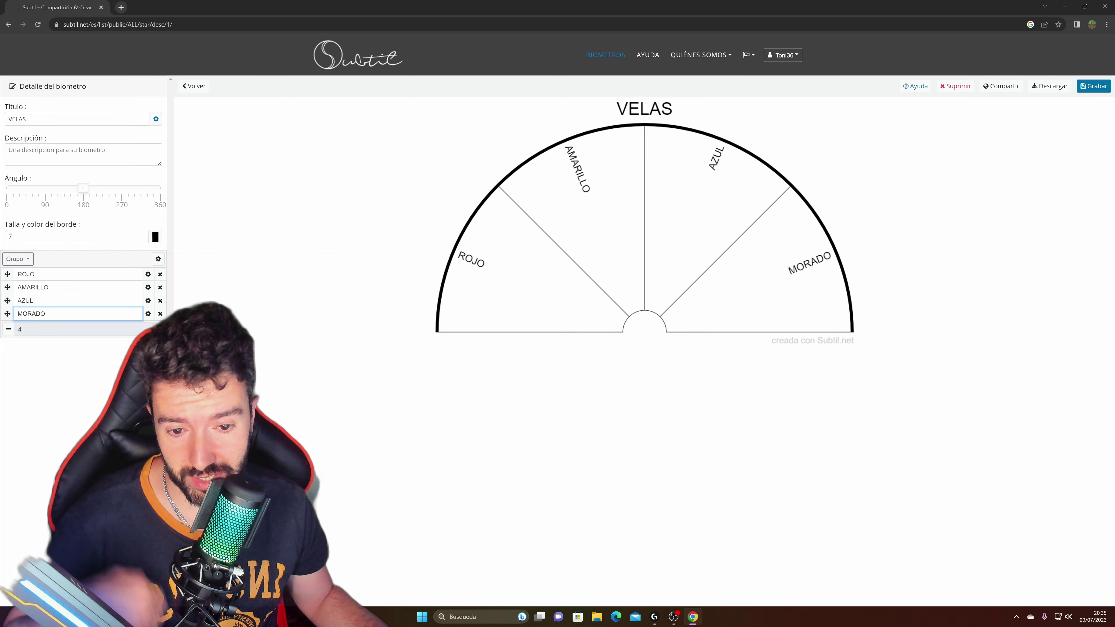
Add four more elements after MORADO and name them NARANJA, VERDE, MARRON and BLANCO
key(Return)
key(Return)
key(Return)
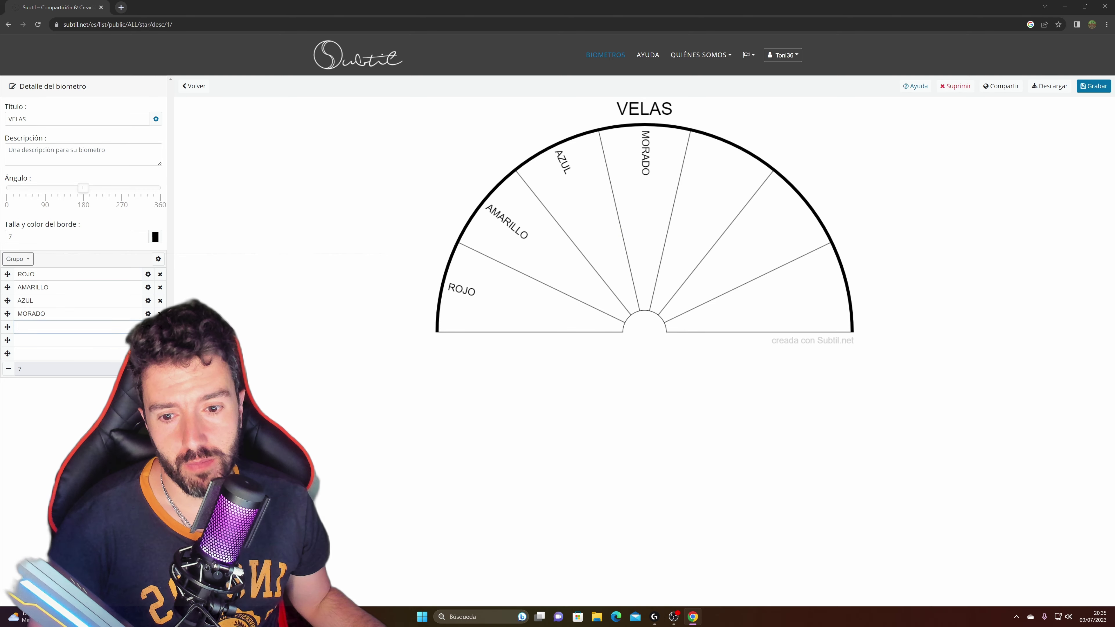
text(N)
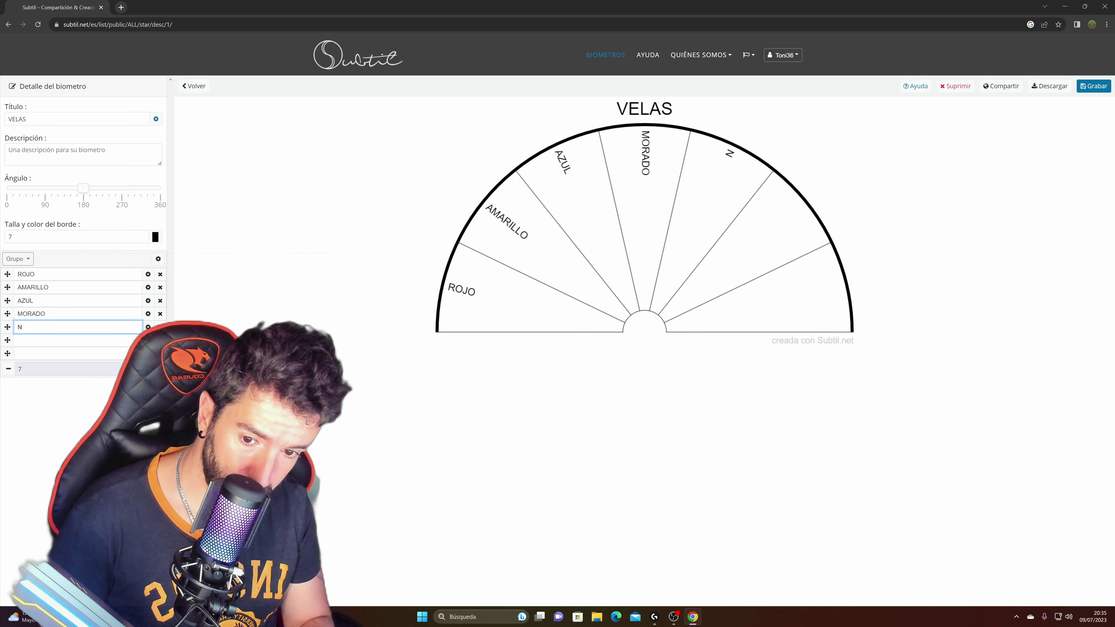
text(ARANJA)
key(Return)
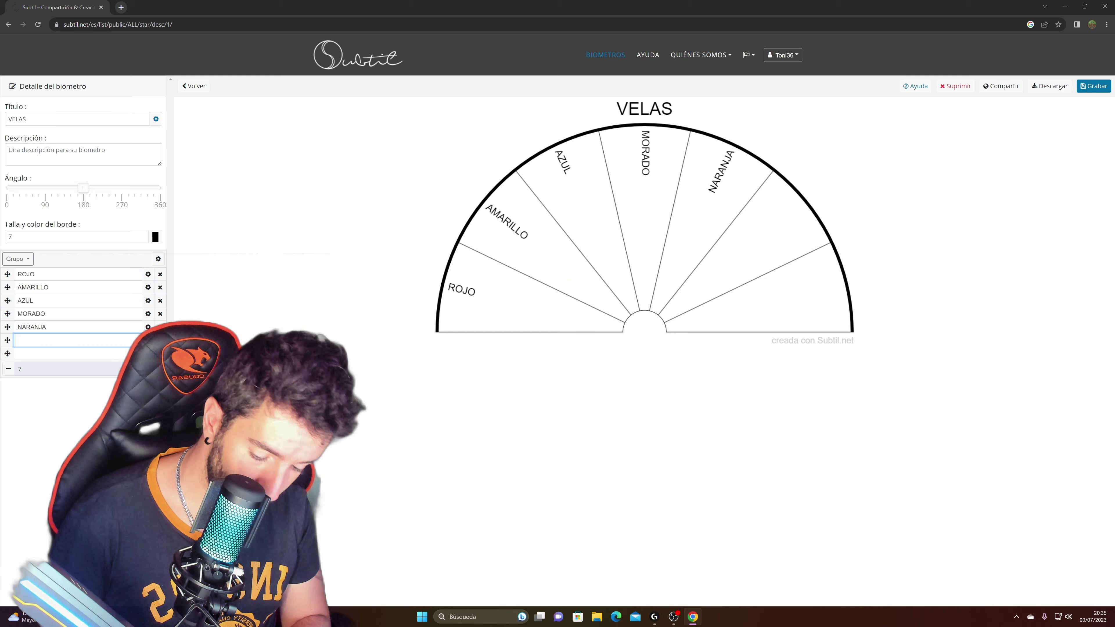
text(VERDE)
key(Return)
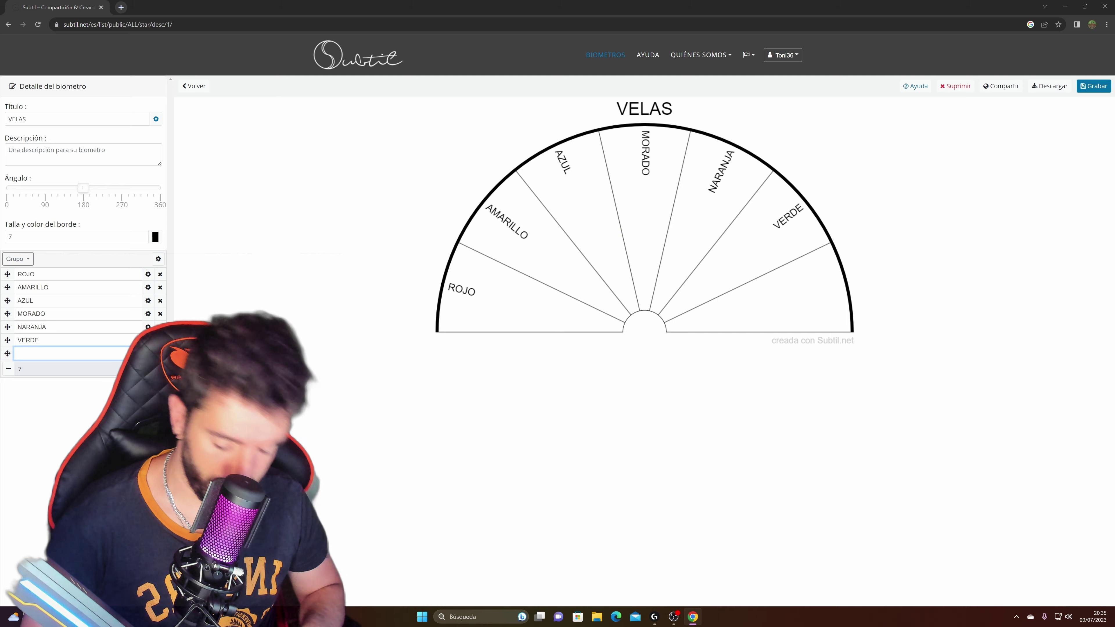
text(MARRON)
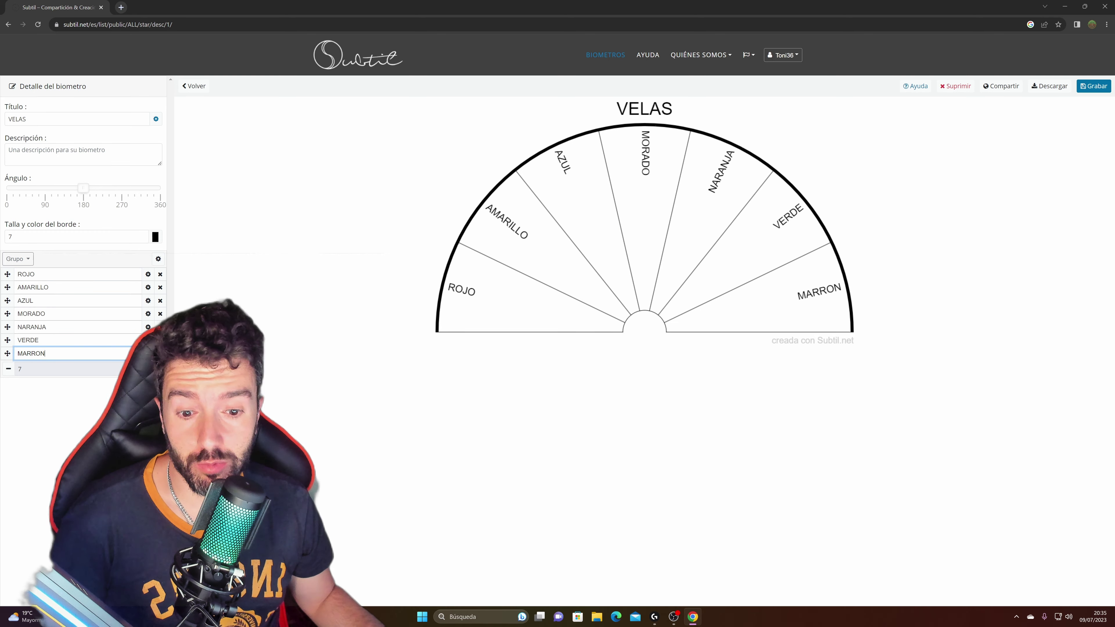
key(Return)
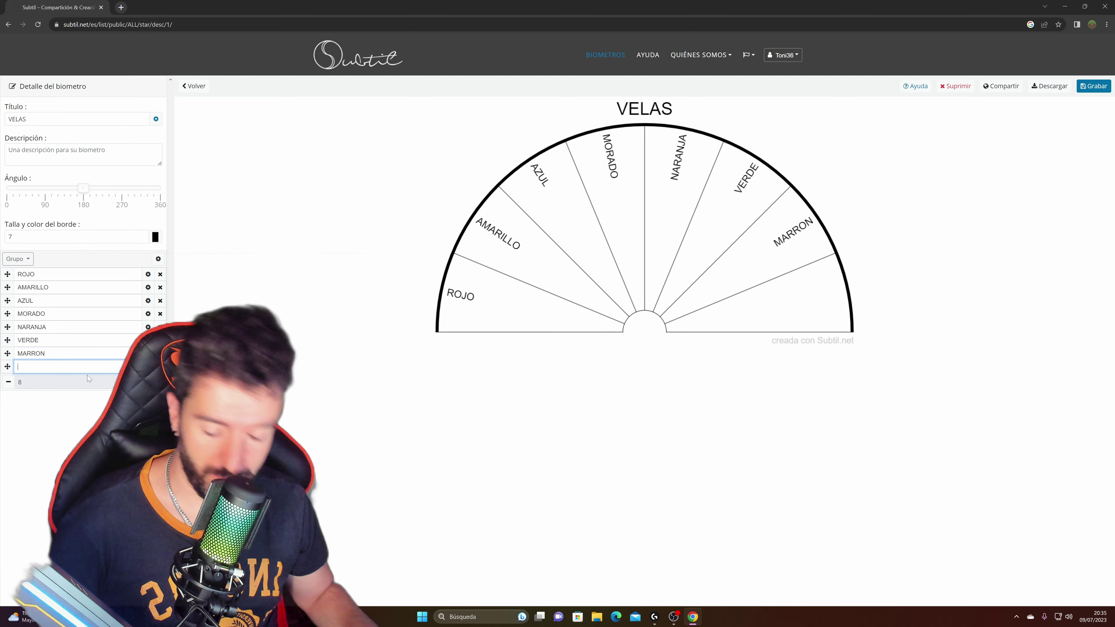
text(BLANCO)
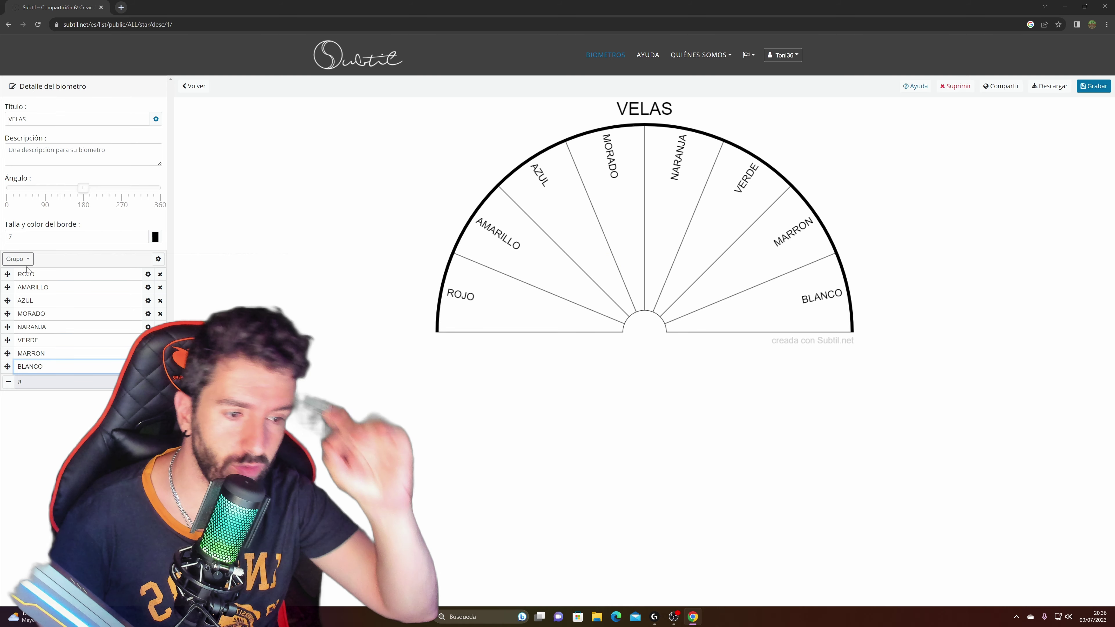
Pad the colour labels with spaces, before the names from ROJO to MORADO and after those from NARANJA to BLANCO, to shift them inward
click(20, 274)
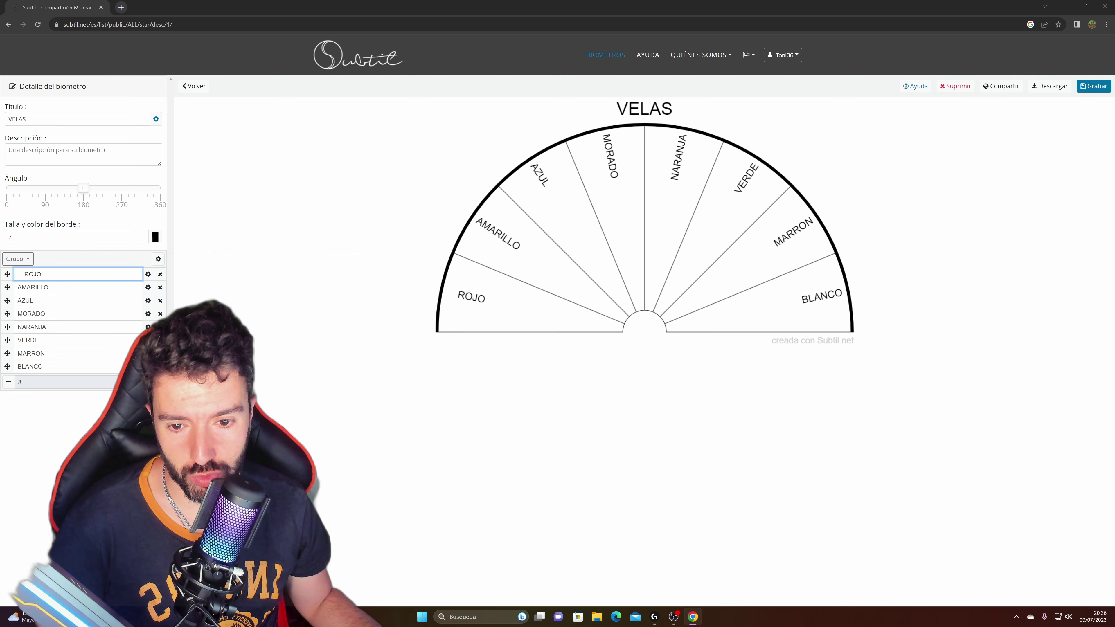
click(17, 288)
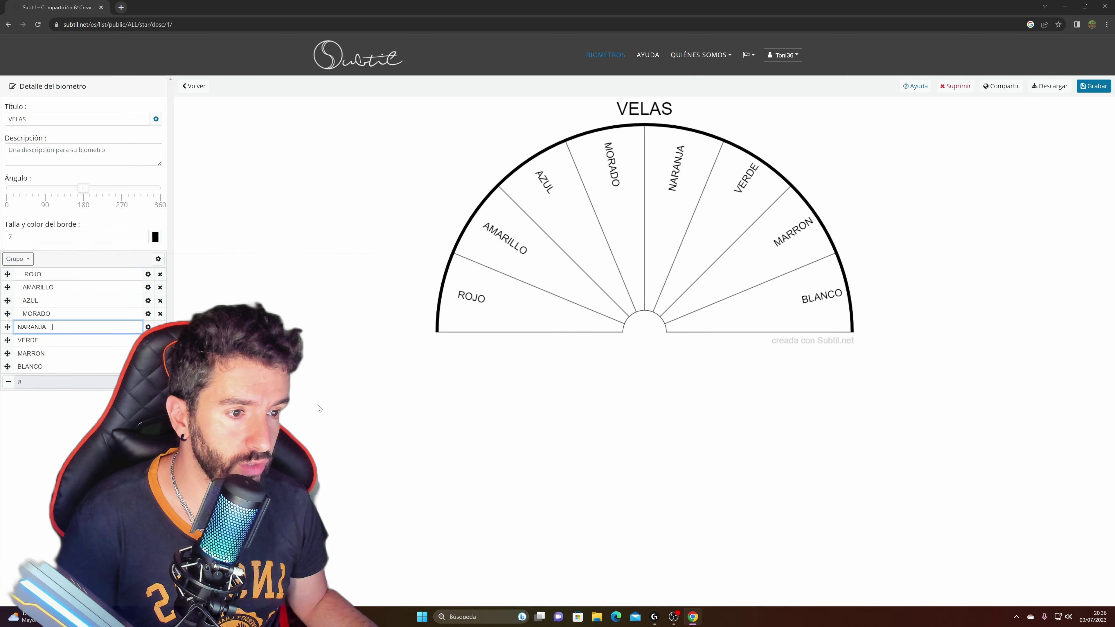
click(40, 340)
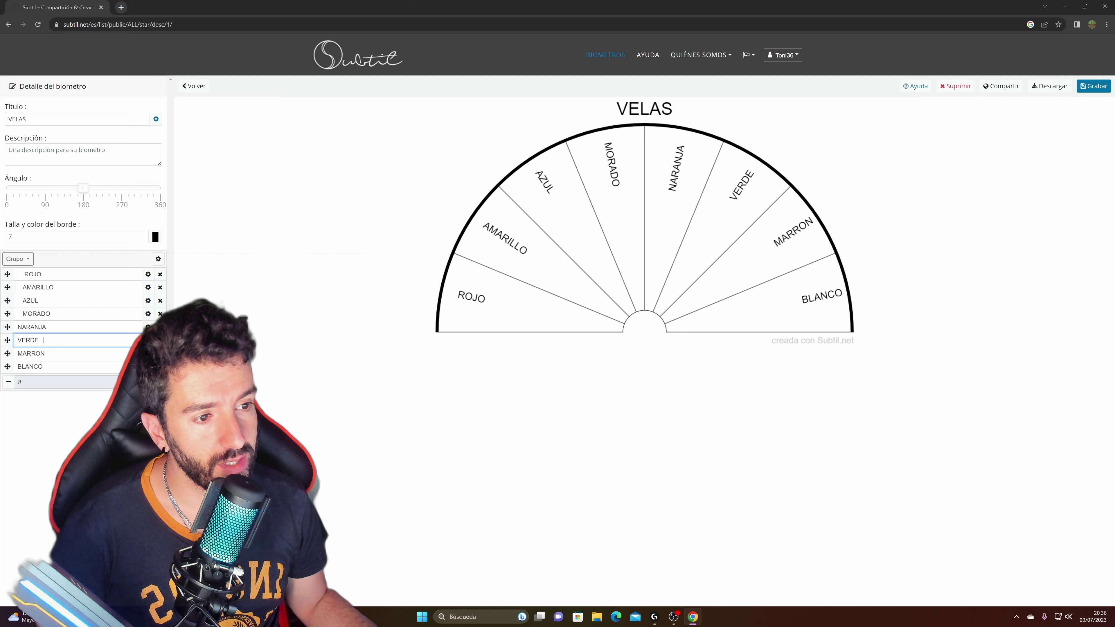
click(40, 353)
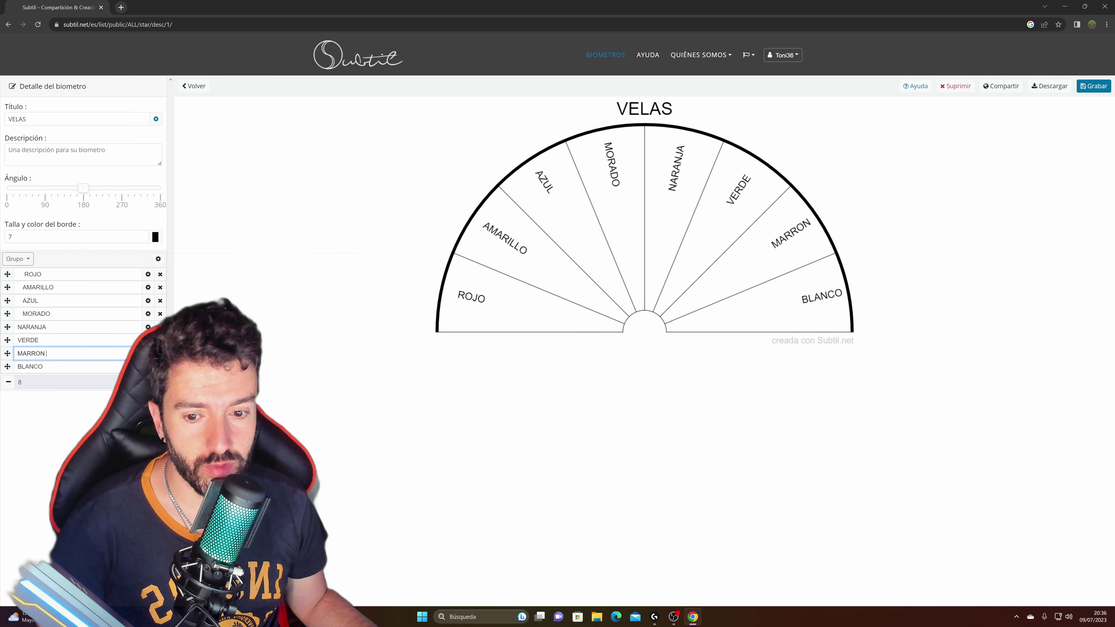
click(42, 367)
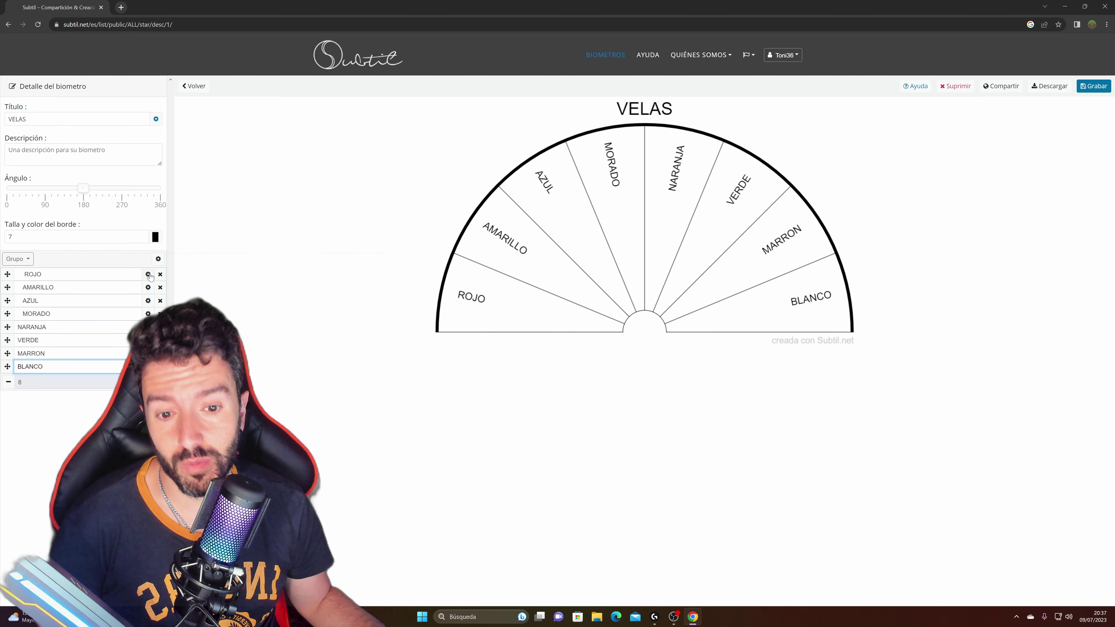
Add a second group to the chart, switch back to the first group's elements, and return to the new group's element list
click(23, 264)
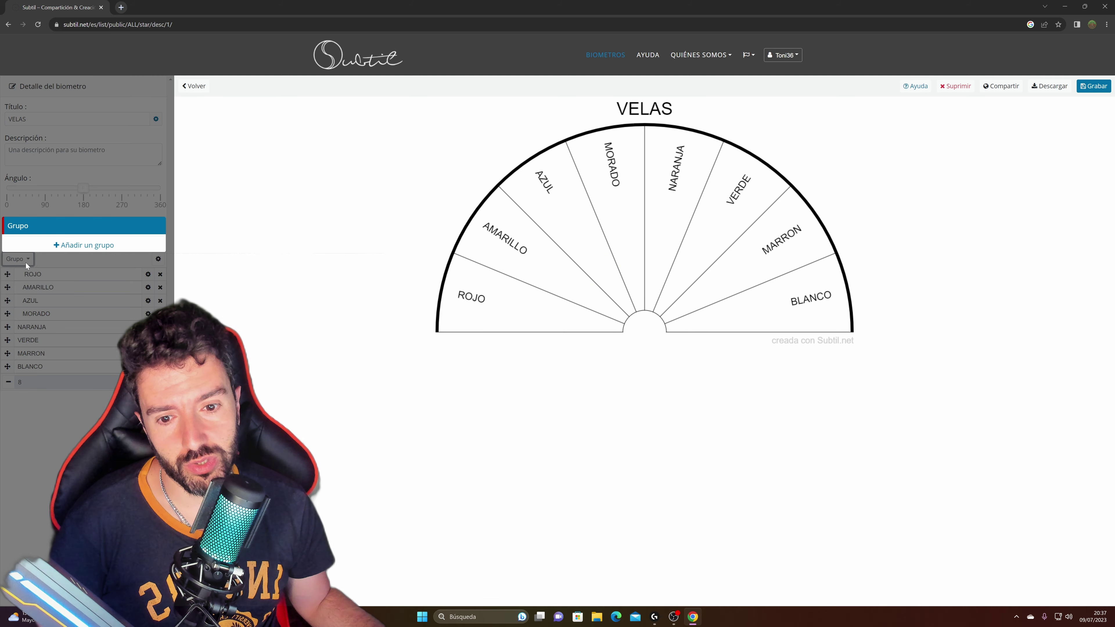
click(70, 245)
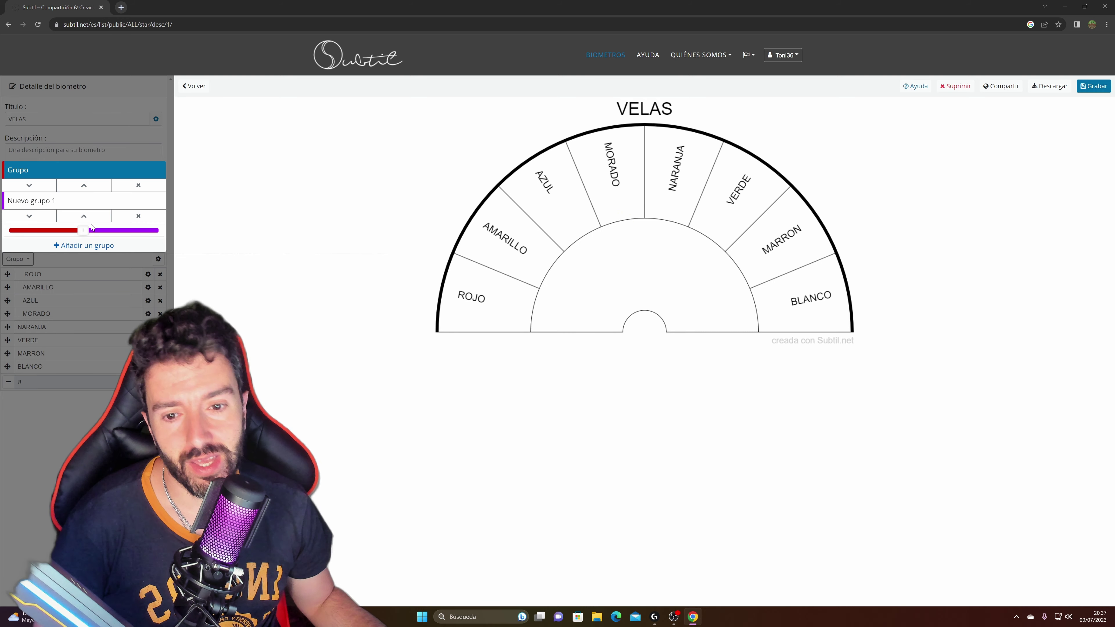
click(48, 202)
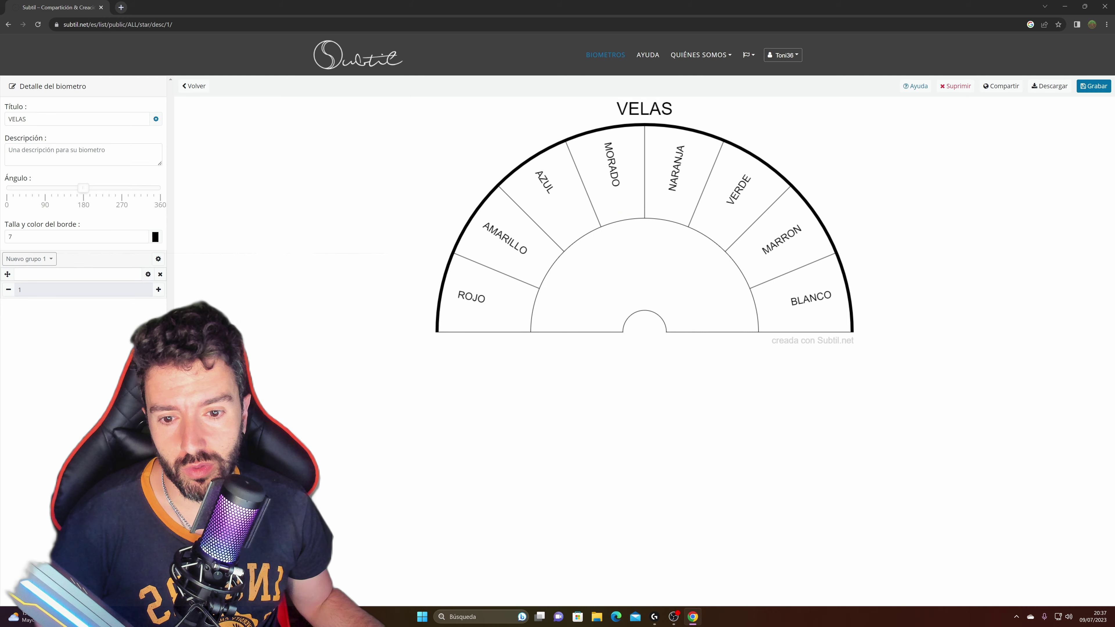
click(29, 259)
click(22, 175)
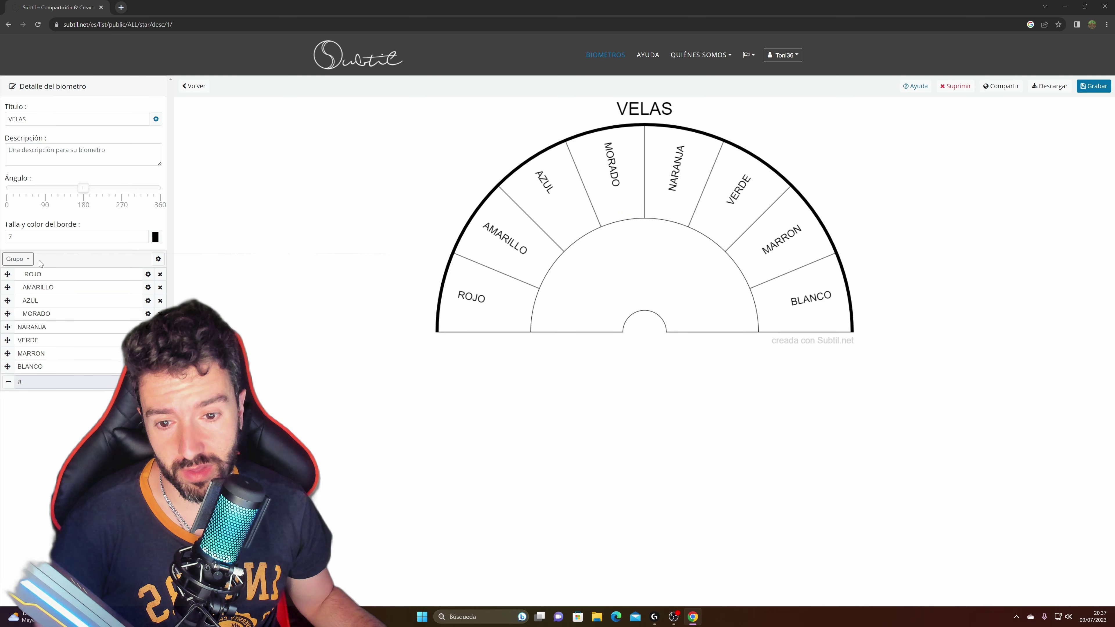
click(28, 260)
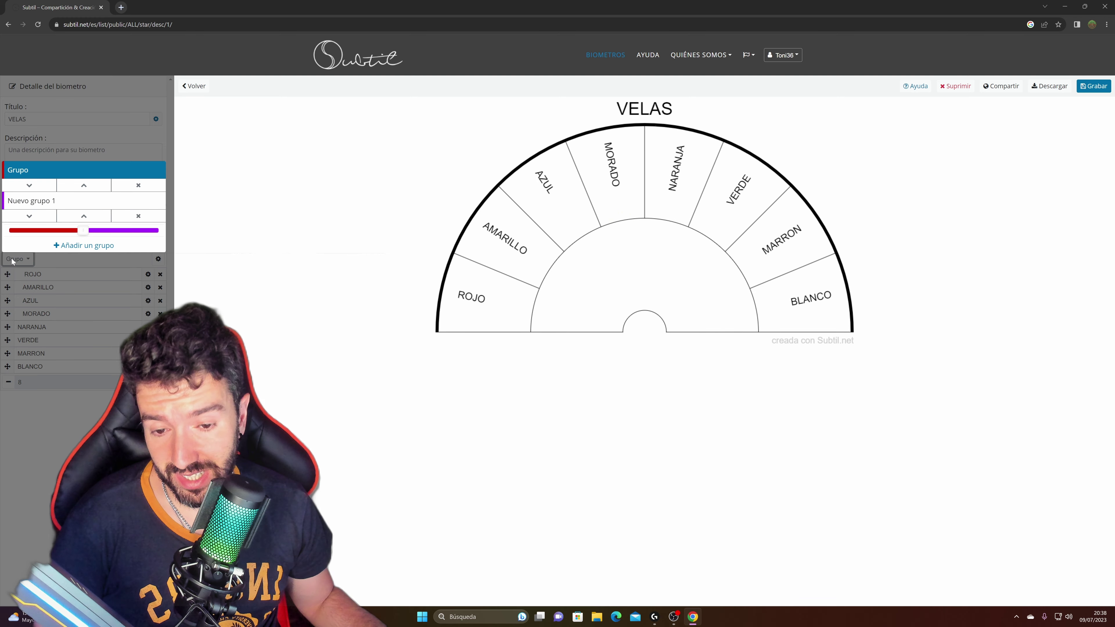
click(45, 201)
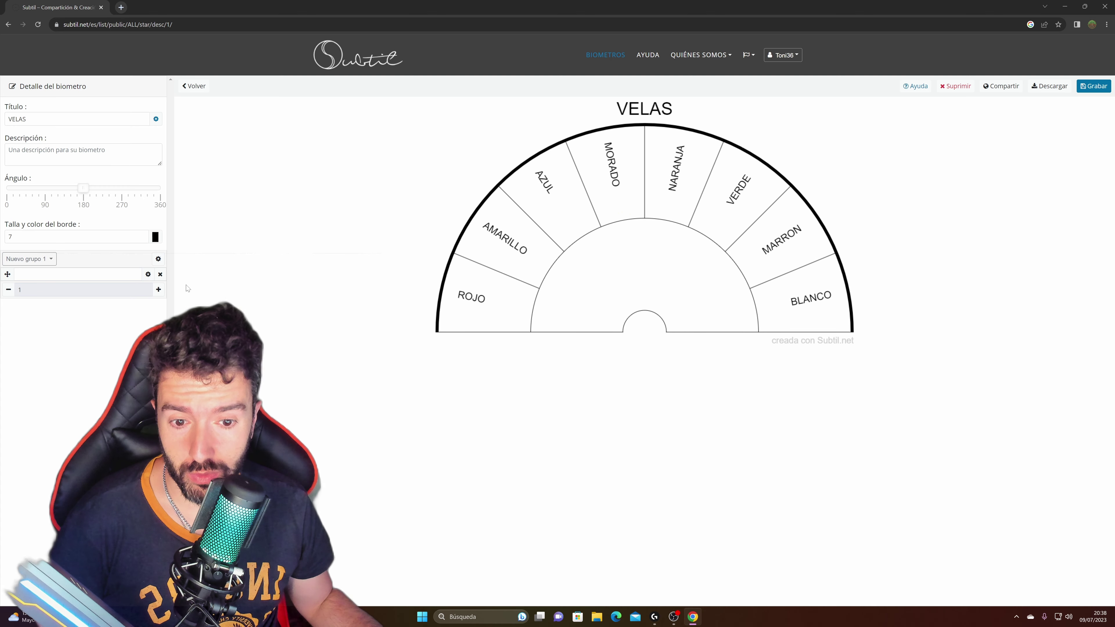
Increase the new group's number of elements to 10
click(158, 290)
click(158, 302)
click(158, 316)
click(159, 329)
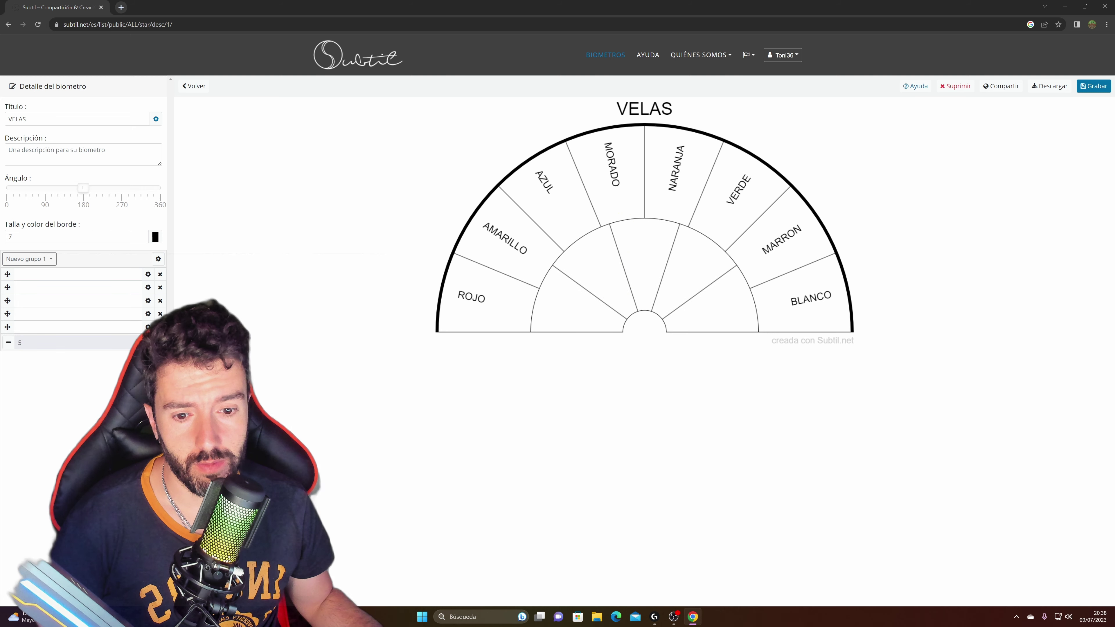
click(159, 342)
click(159, 356)
click(158, 369)
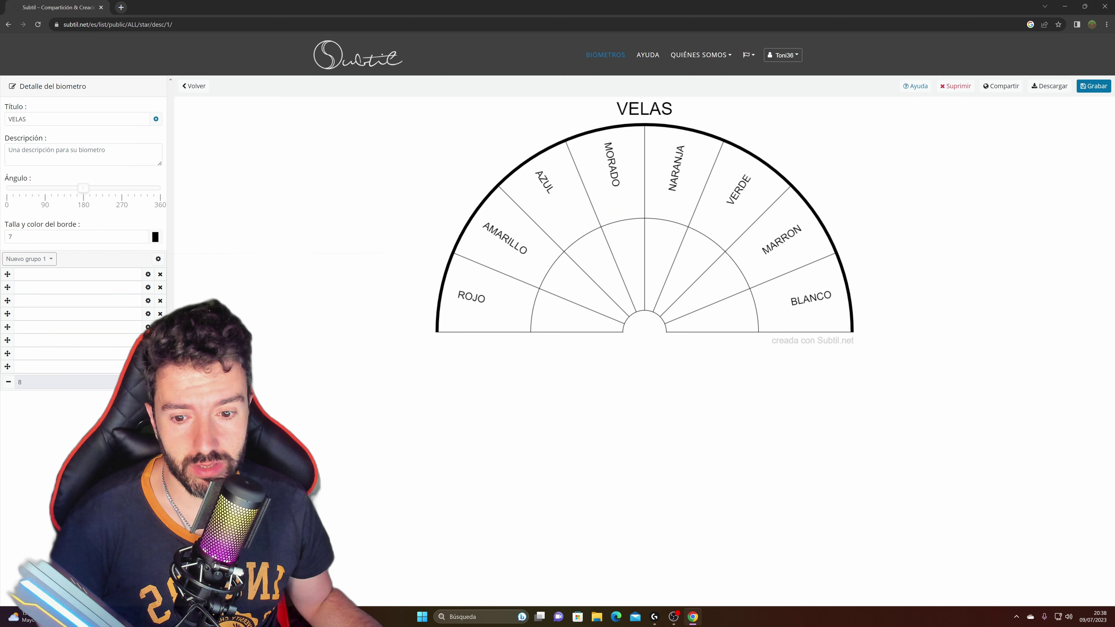
click(159, 382)
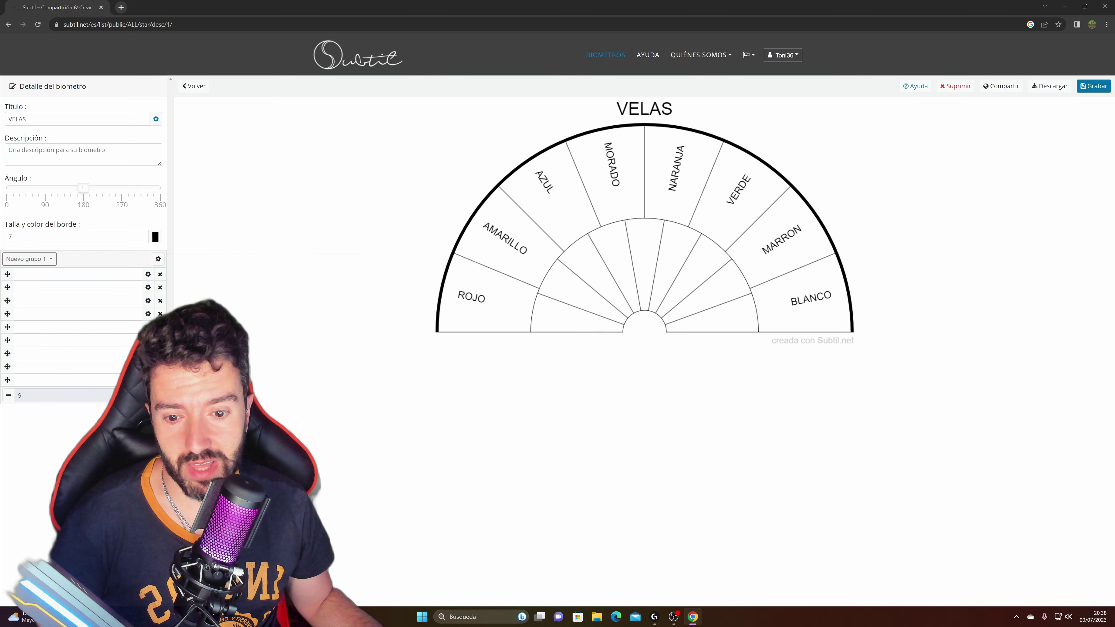
click(159, 395)
Label the new group's ten elements with the numbers 1 to 10 in order
click(78, 274)
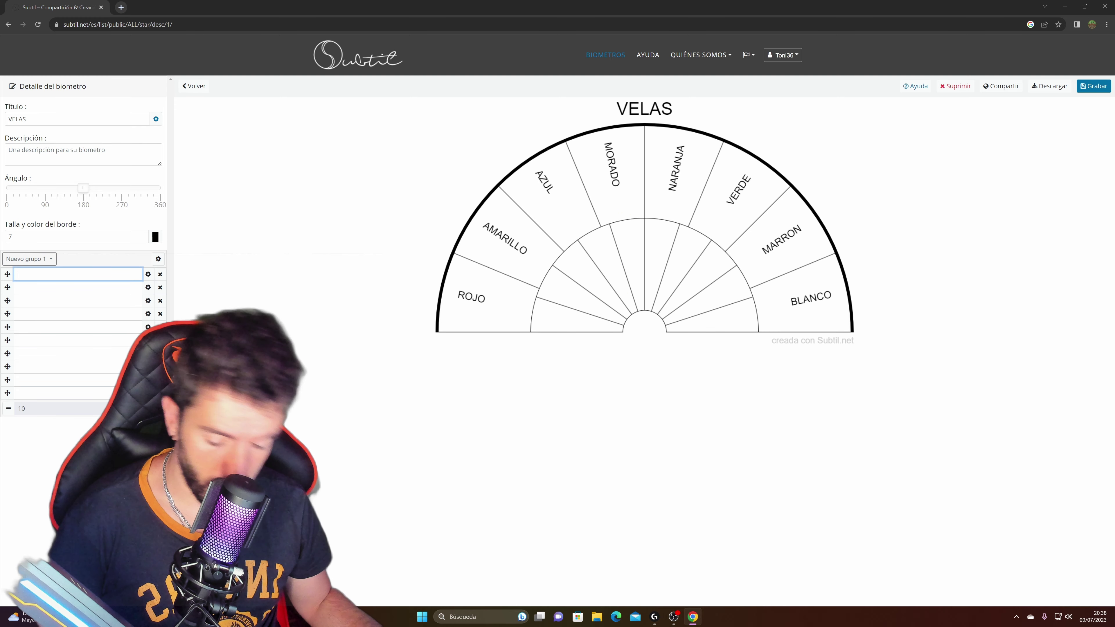
text(1)
key(Tab)
text(2)
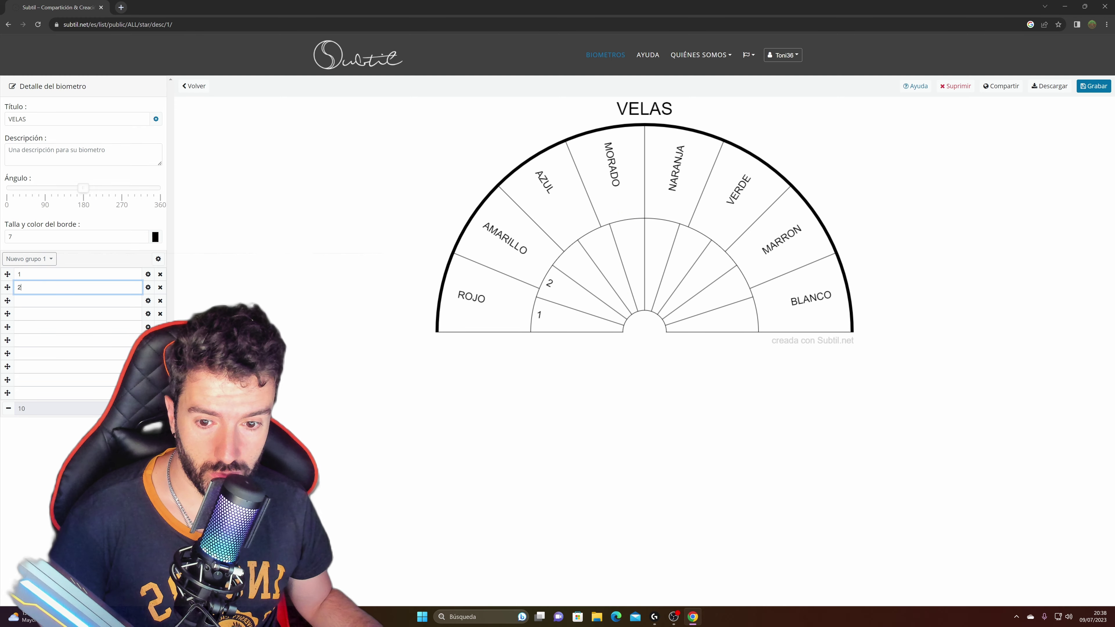
key(Tab)
text(3)
key(Tab)
text(4)
key(Tab)
text(5)
key(Tab)
text(6)
key(Tab)
text(7)
key(Tab)
text(8)
key(Tab)
text(9)
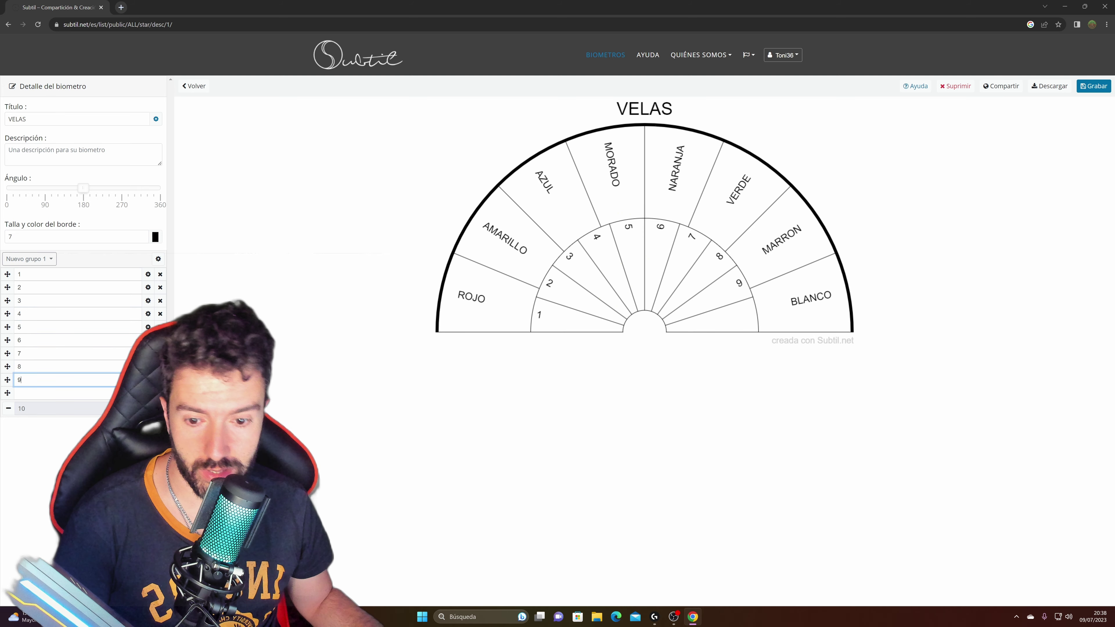
key(Tab)
text(10)
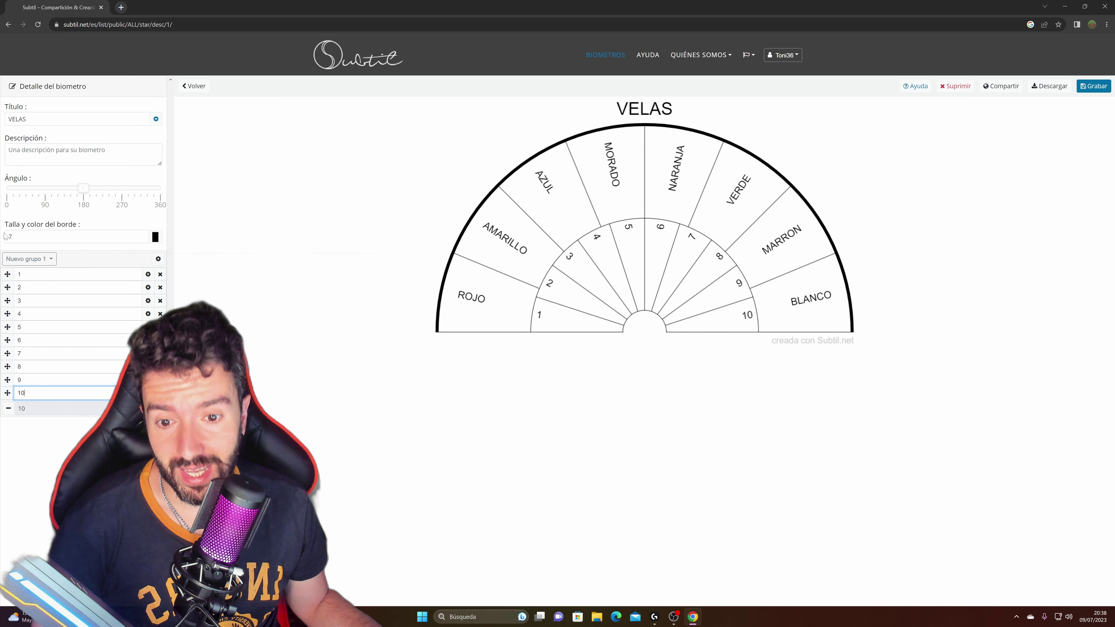
Try thicker chart borders beyond size 8, and return the border size to 7
click(142, 235)
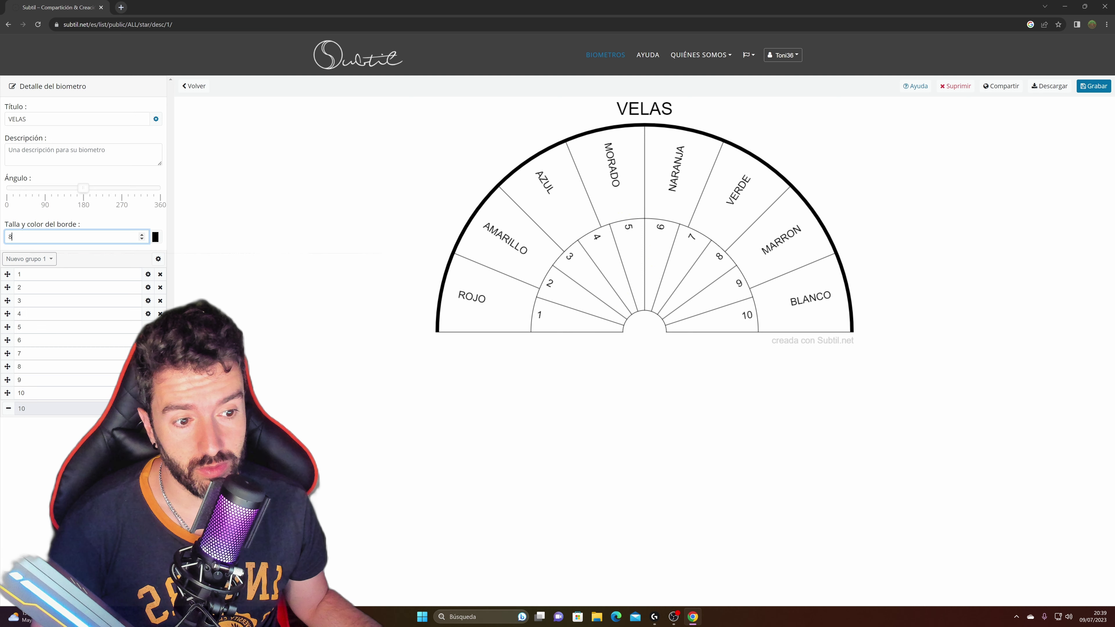
click(142, 235)
click(142, 235)
click(141, 235)
click(141, 235)
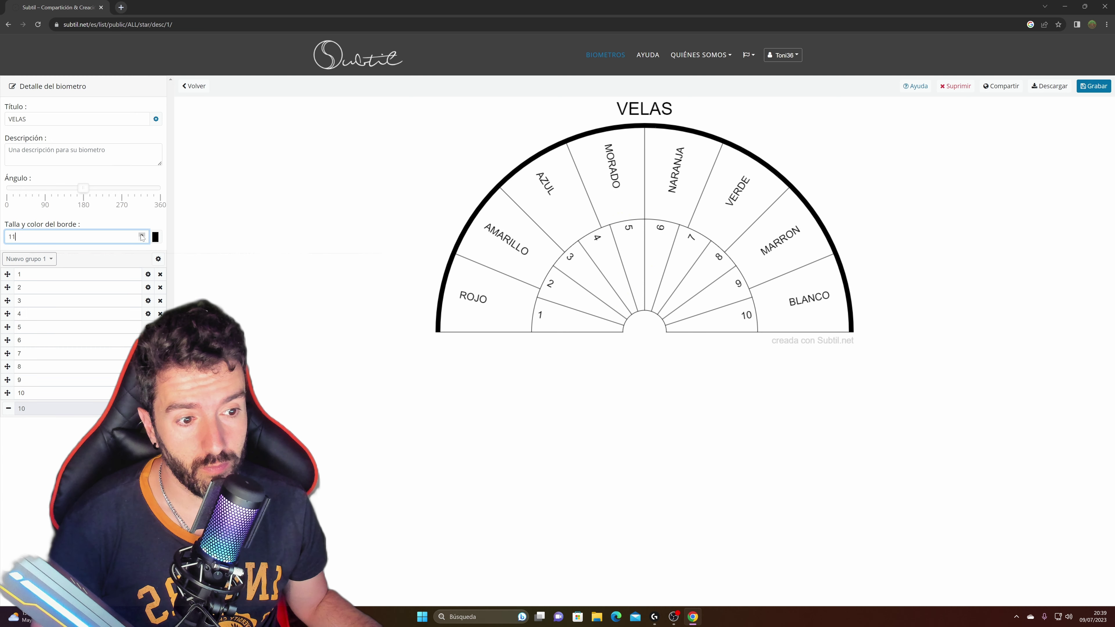
click(142, 239)
click(142, 240)
click(142, 239)
click(142, 239)
click(142, 239)
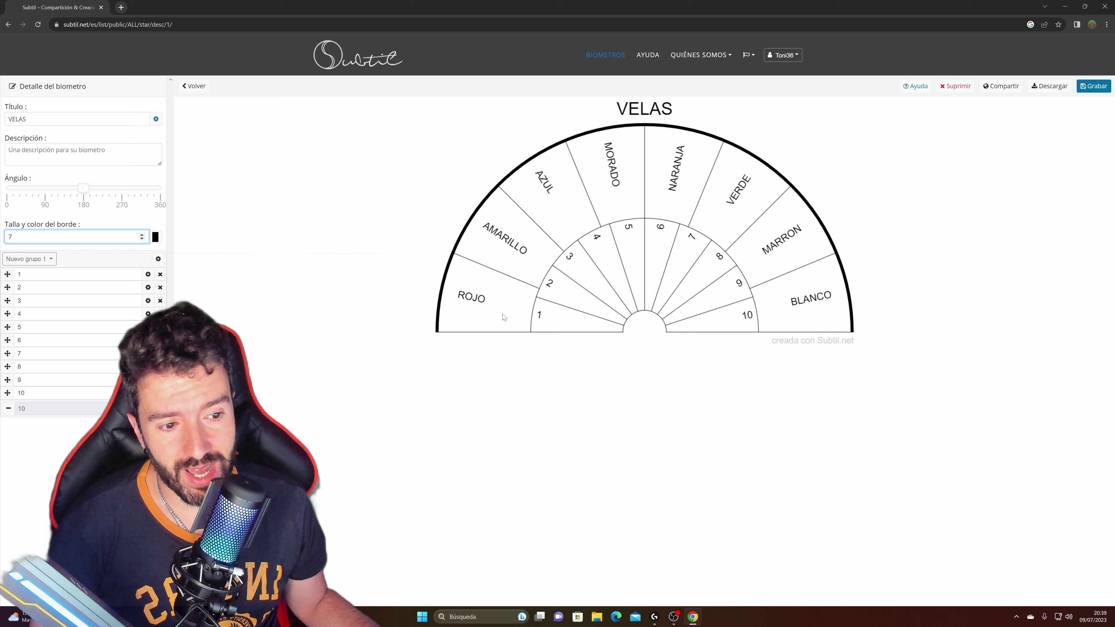
Narrow the numbered ring by moving its boundary with the colour ring to 73, and add a third group to the chart
click(27, 260)
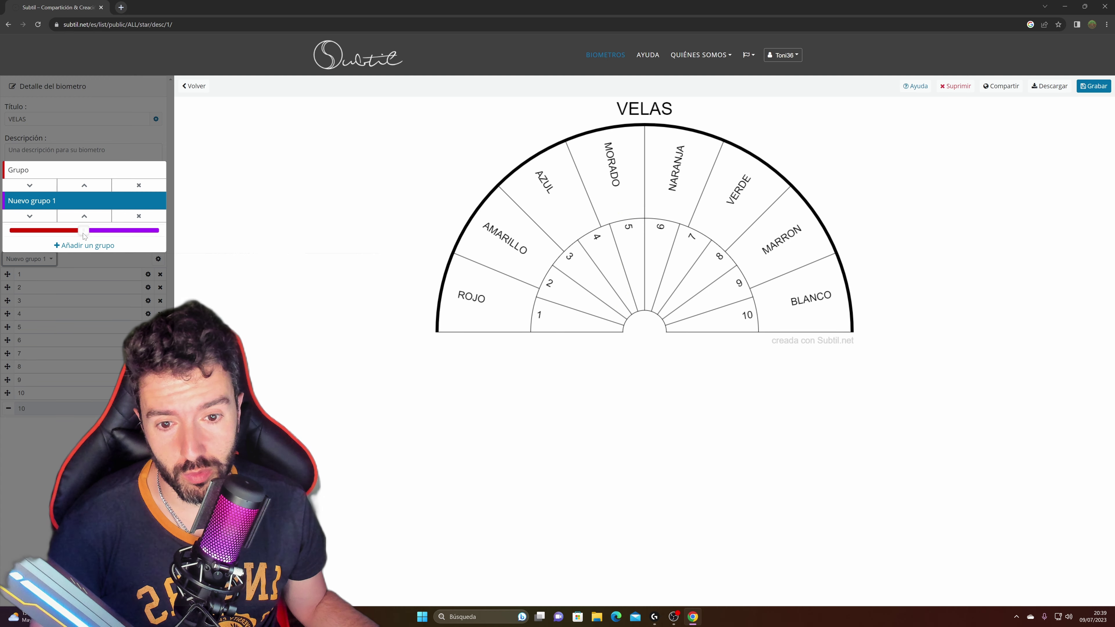
drag(85, 235, 119, 237)
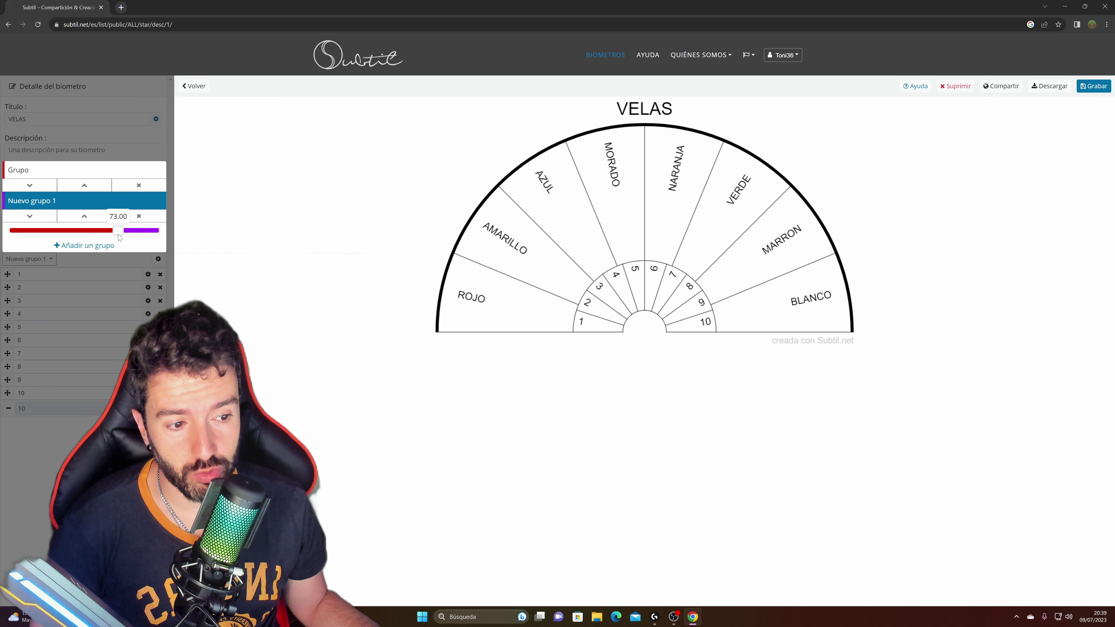
click(82, 246)
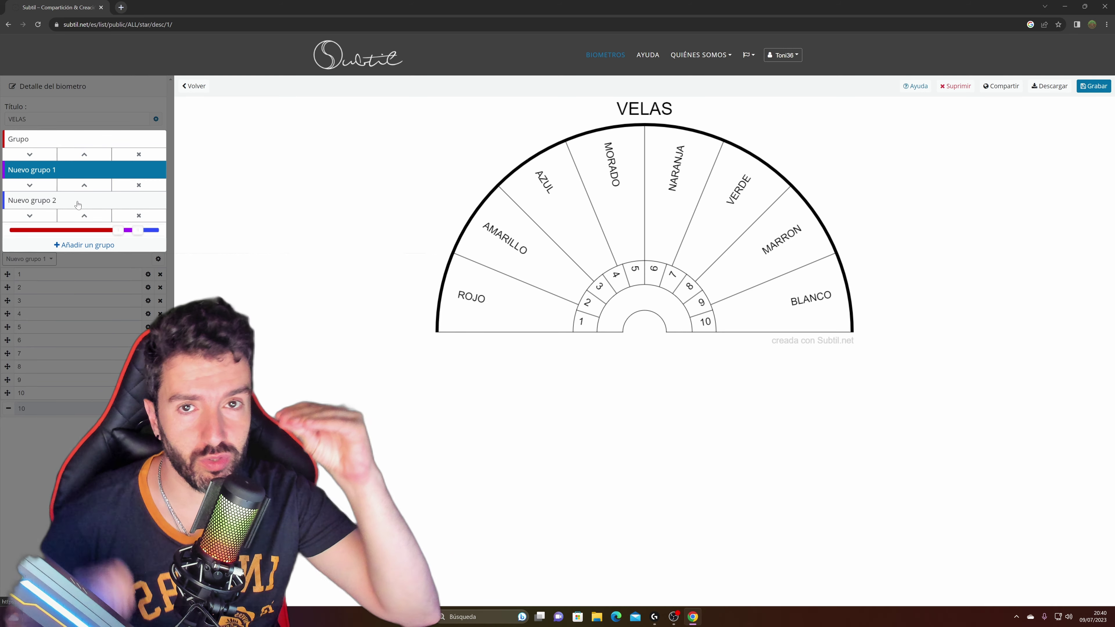
Select Nuevo grupo 2 and move it up in the group order, between the colour ring and the numbered ring
click(47, 203)
click(25, 258)
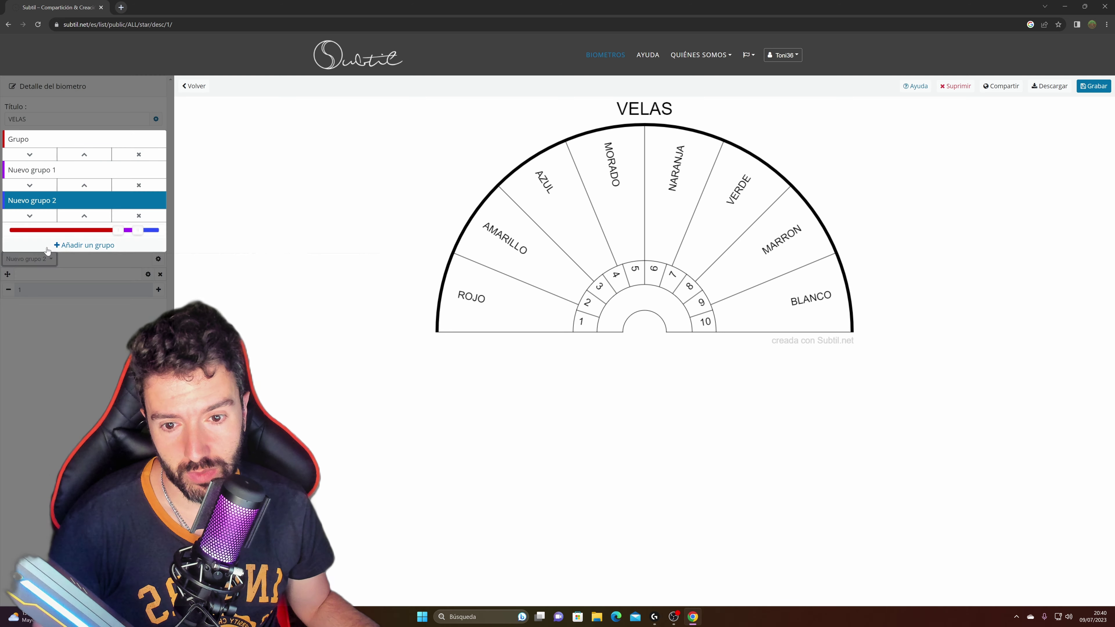
click(87, 215)
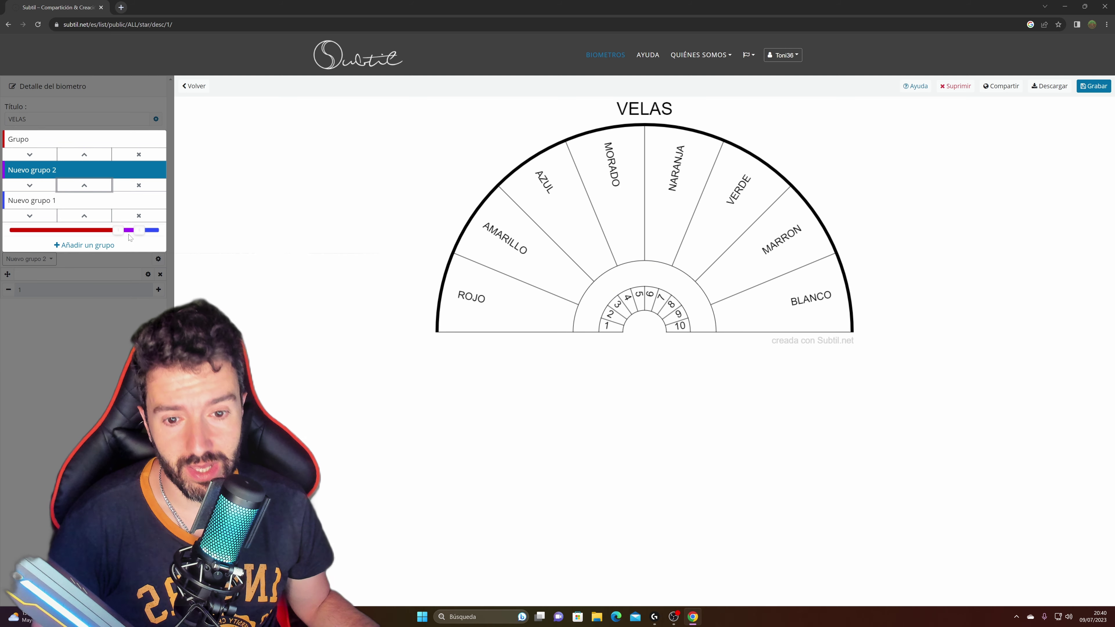
Resize the rings so Nuevo grupo 2 becomes a thin band, with the numbered ring's boundary at 68
drag(140, 232, 129, 232)
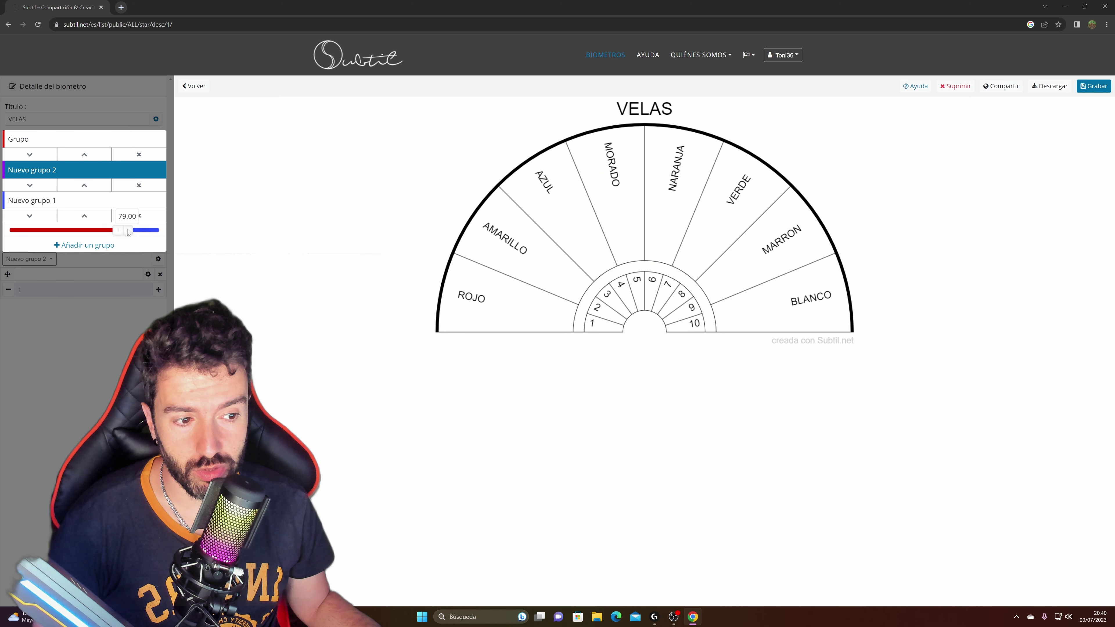
drag(118, 232, 110, 232)
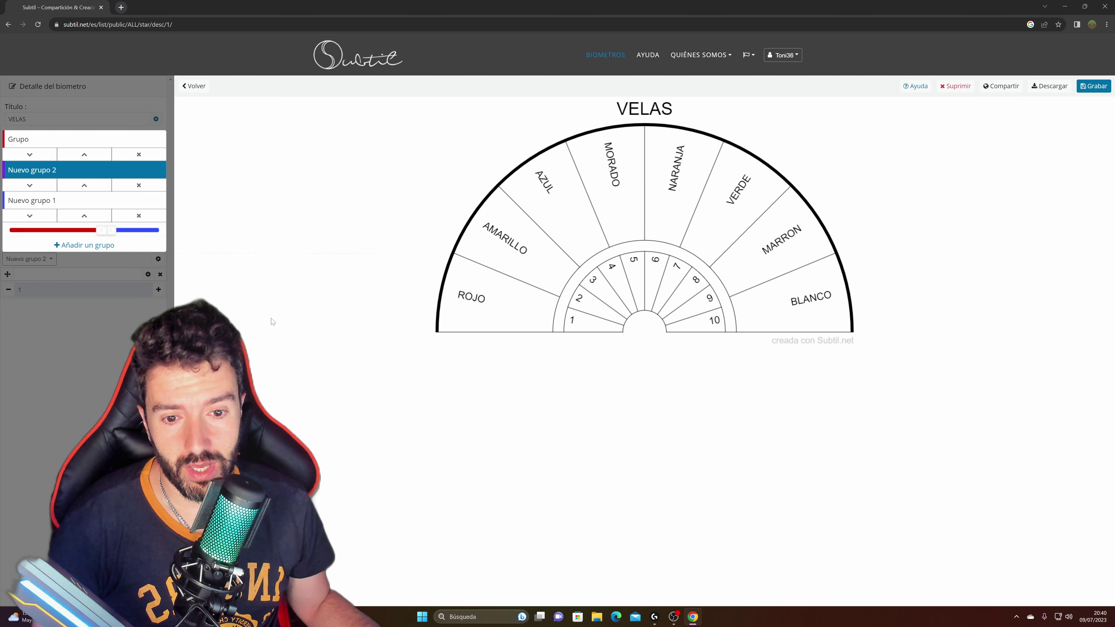
click(263, 302)
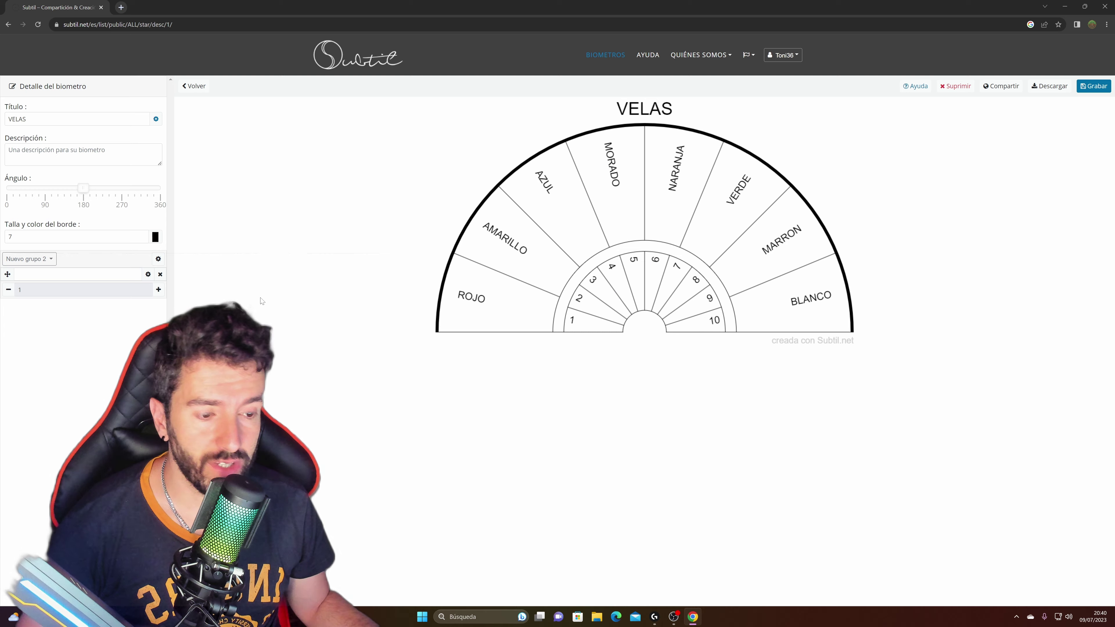
Label the single element of Nuevo grupo 2 "¿CUANTAS VELAS UTILIZAR?"
click(77, 274)
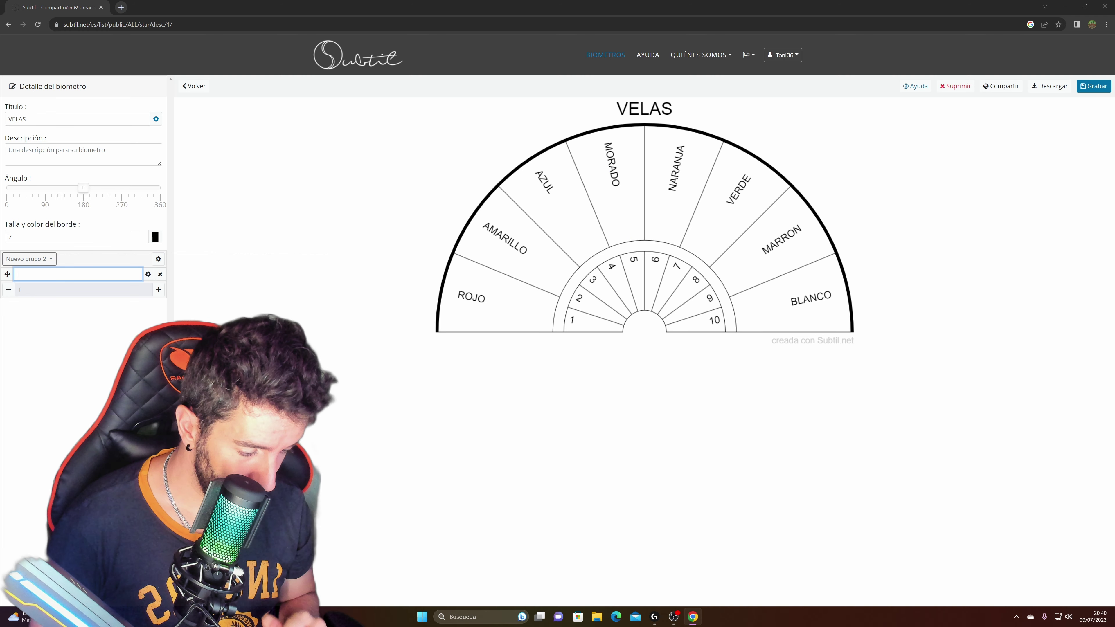
text(¿)
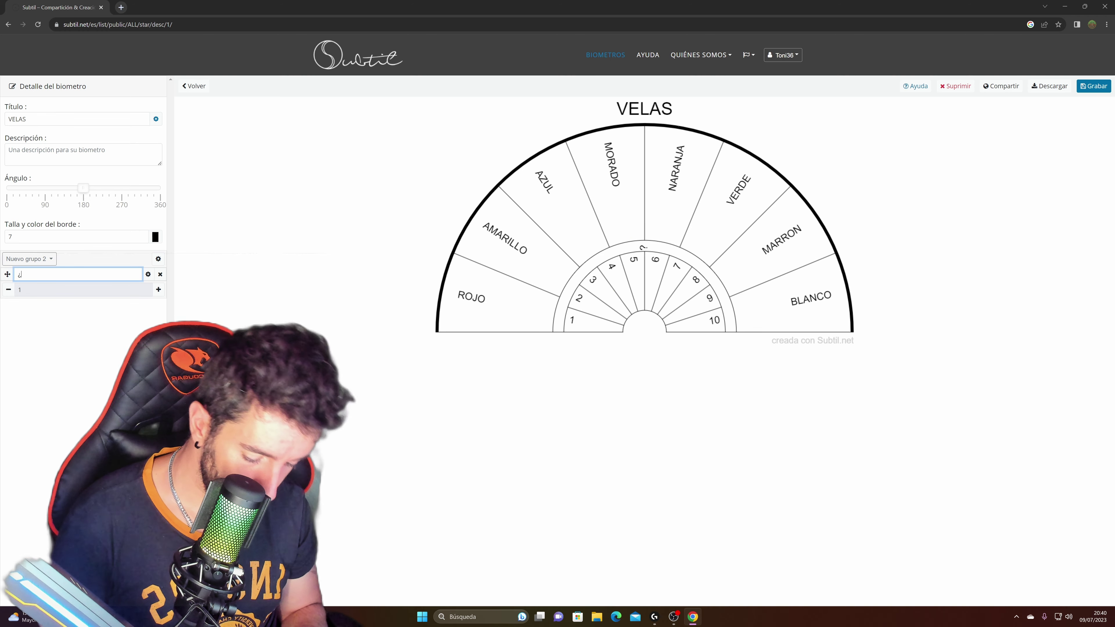
text(CUANTAS VE)
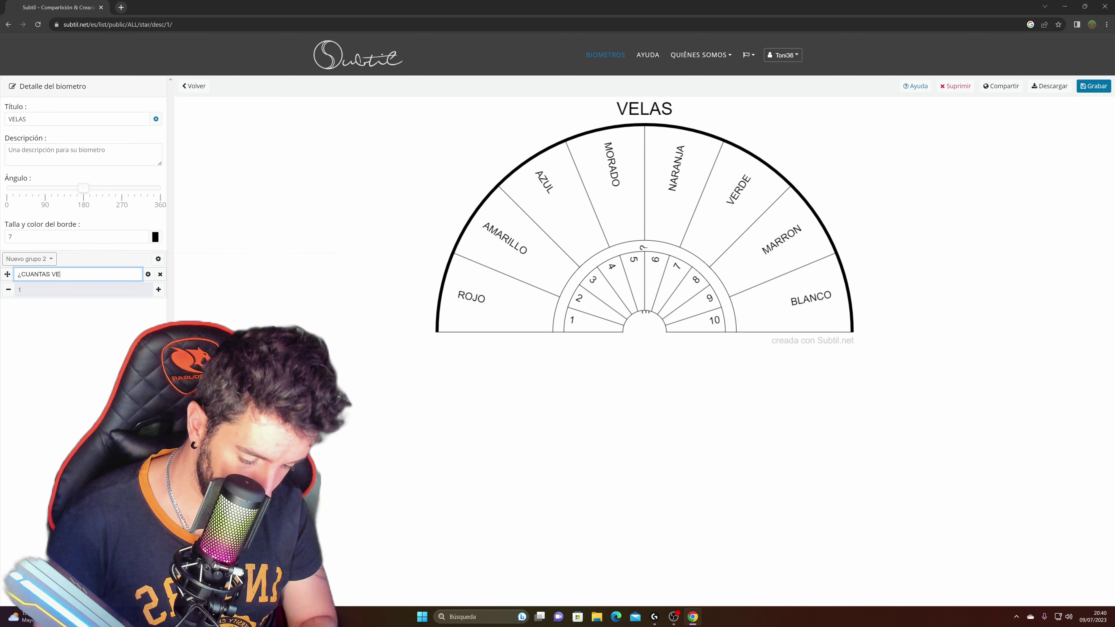
text(LAS UTILIZAR?)
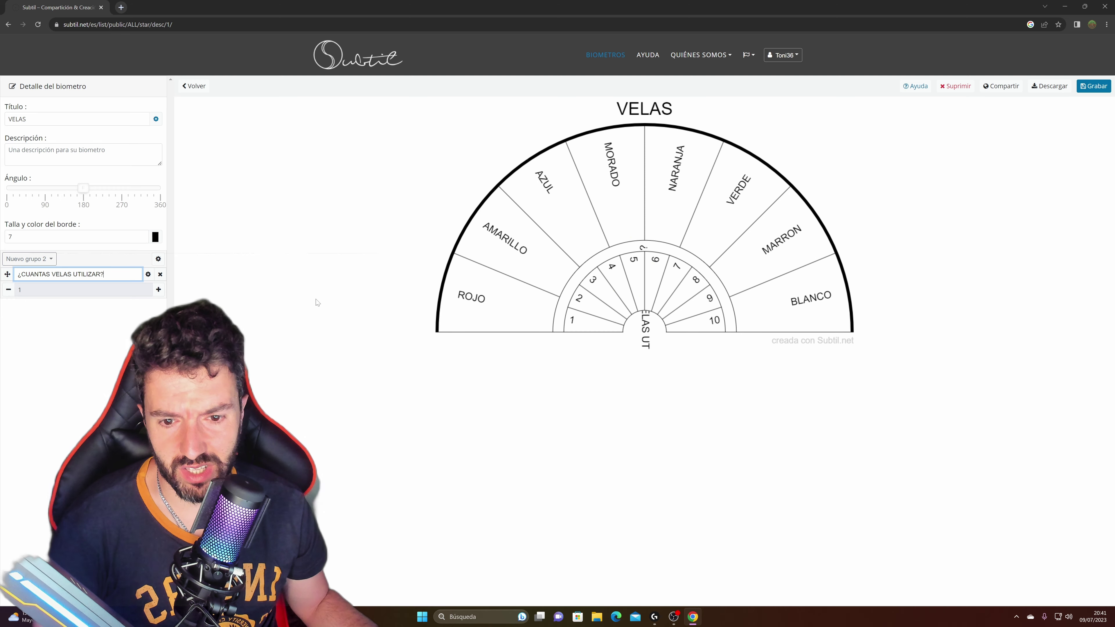
Enable customisation for the ¿CUANTAS VELAS UTILIZAR? element and set its text size to 18
click(148, 274)
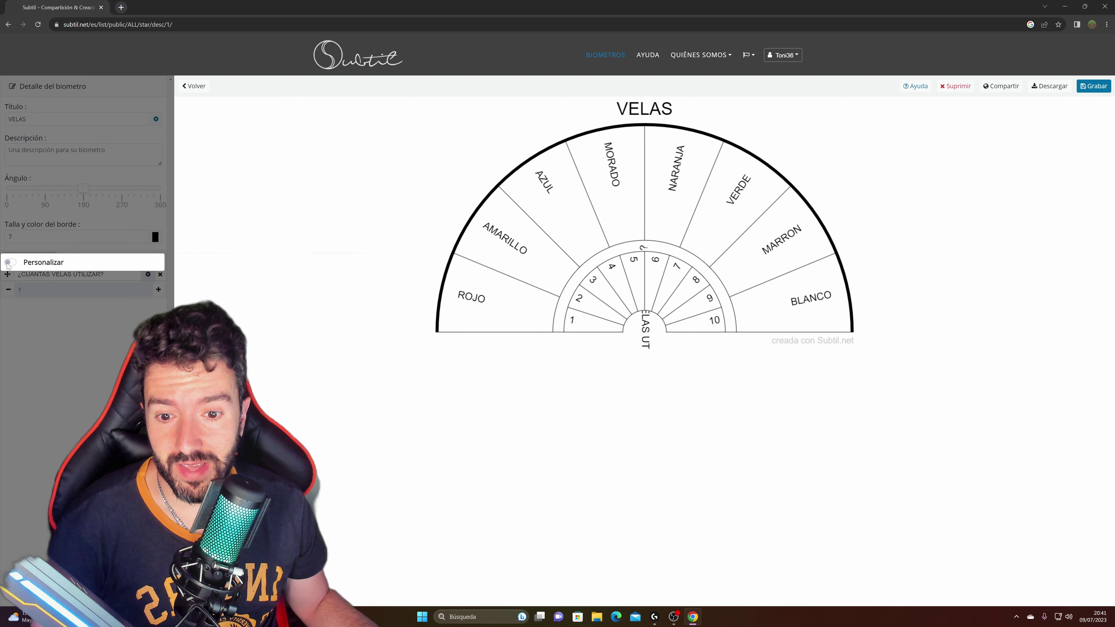
click(8, 263)
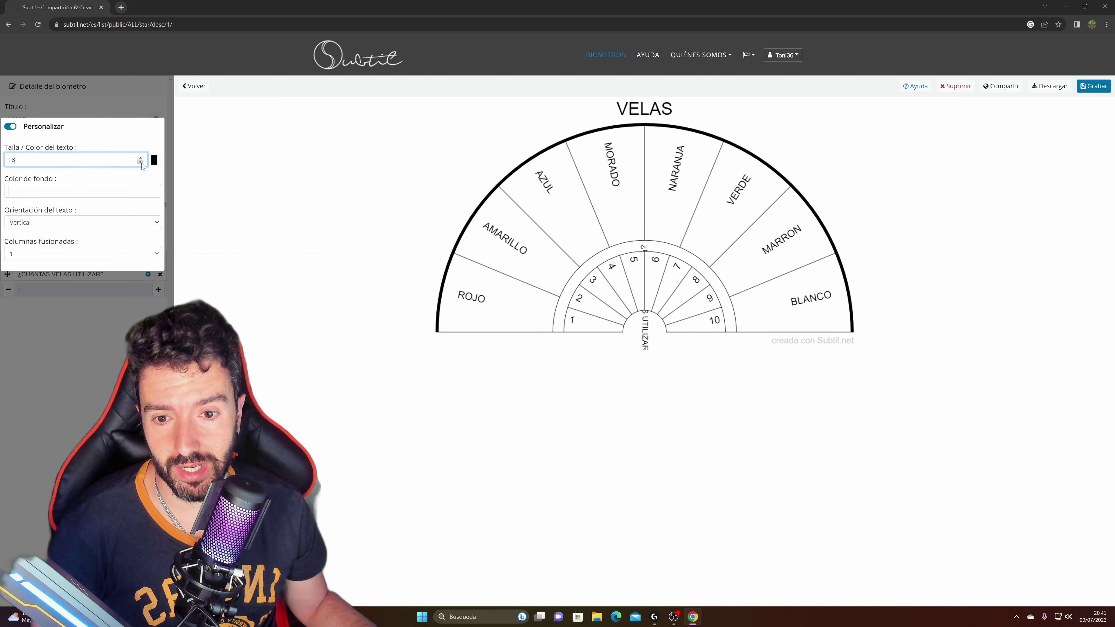
click(154, 161)
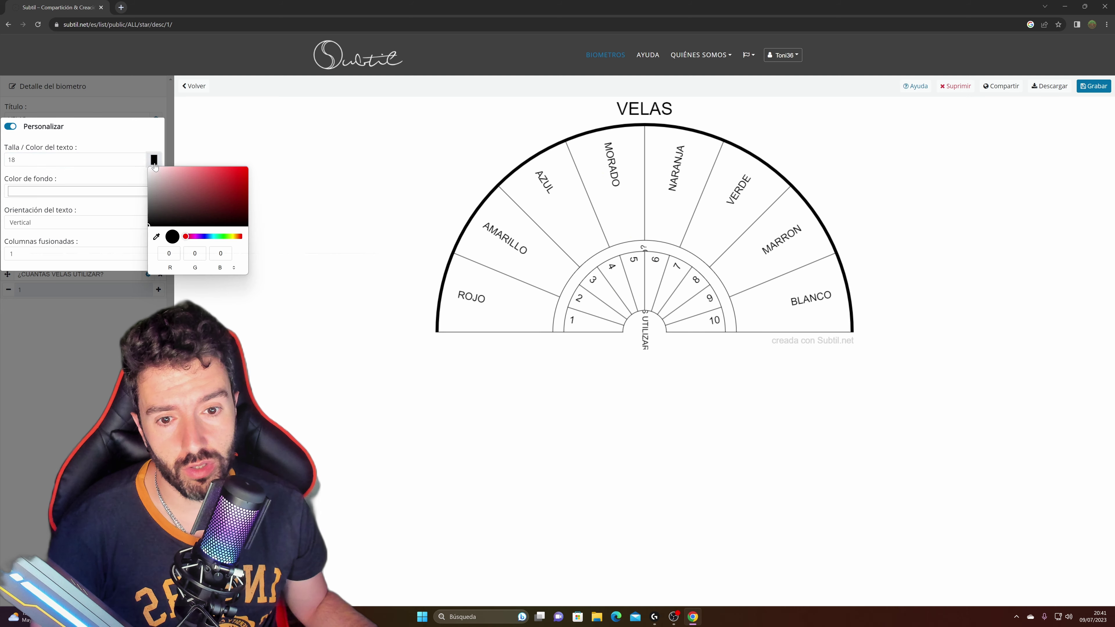
click(87, 205)
click(97, 196)
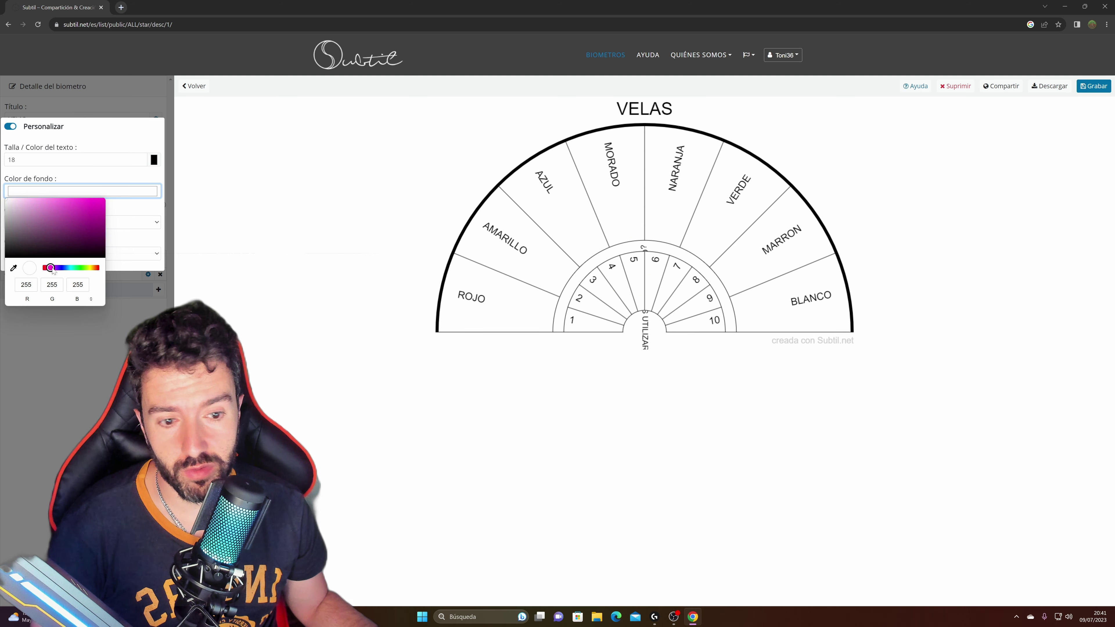
mouse_move(51, 270)
mouse_down()
mouse_move(73, 269)
mouse_move(45, 270)
mouse_up()
key(Escape)
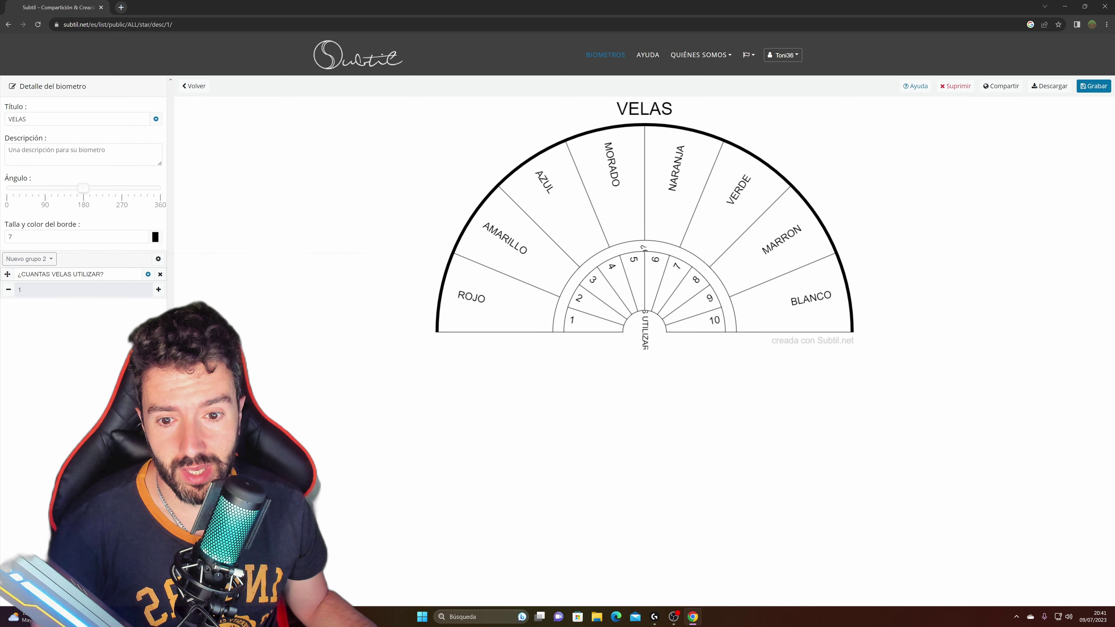
Set the text orientation of the ¿CUANTAS VELAS UTILIZAR? element to Arco de círculo
click(148, 275)
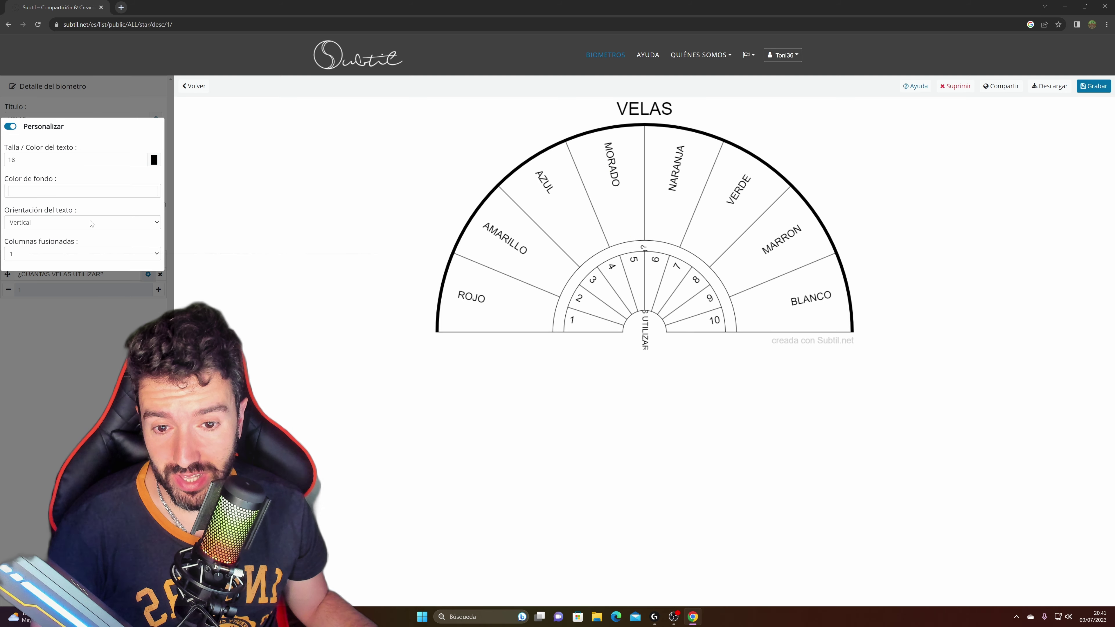
click(82, 222)
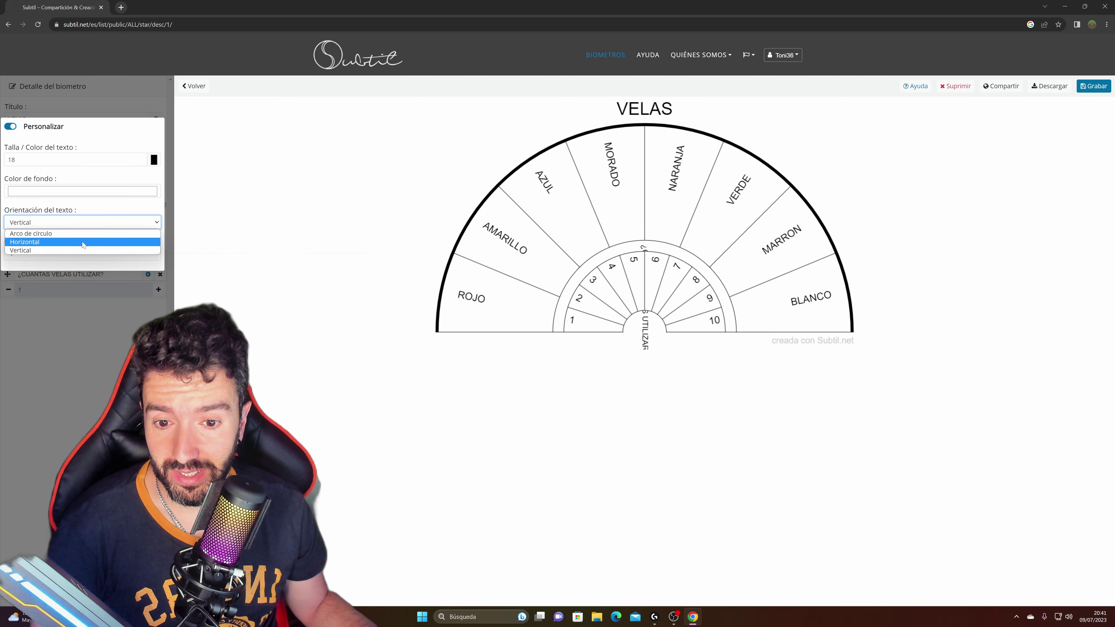
click(46, 234)
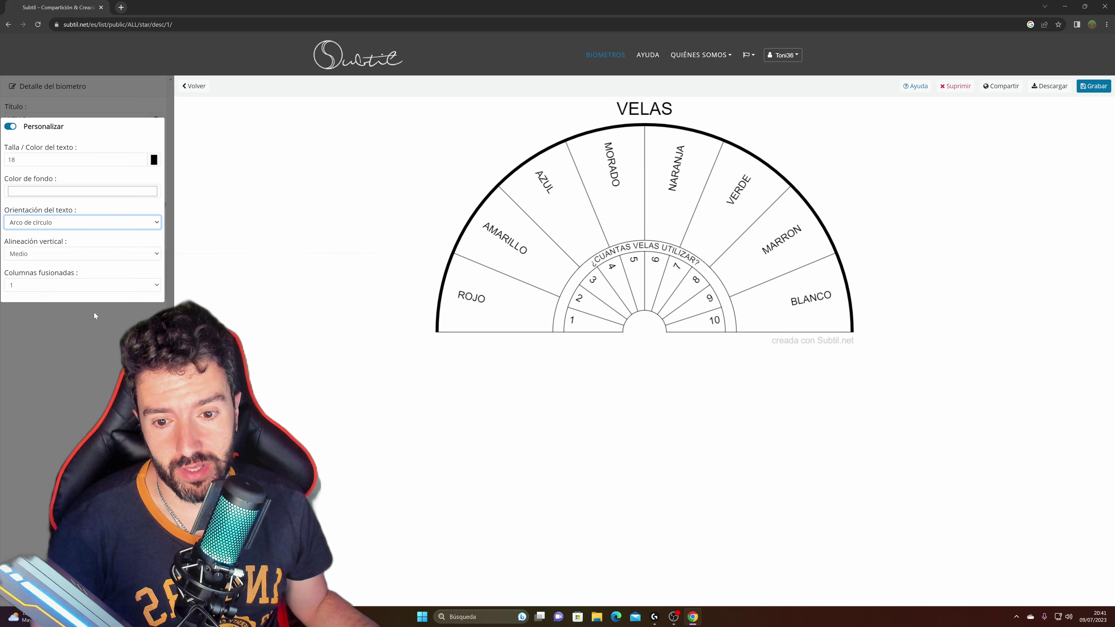
click(156, 285)
click(156, 285)
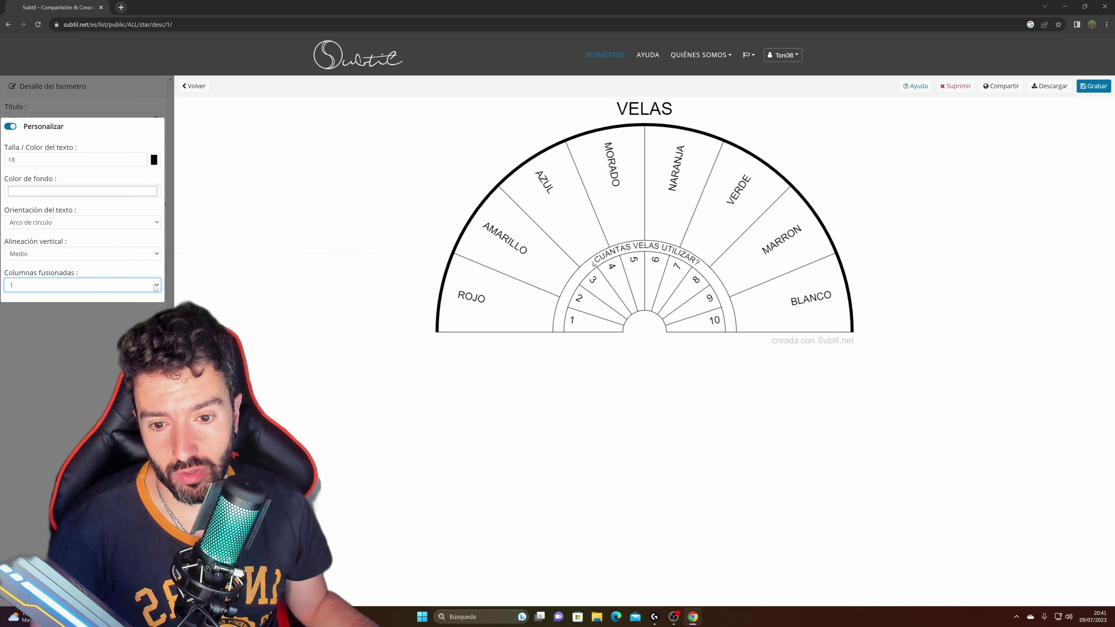
click(157, 255)
click(157, 258)
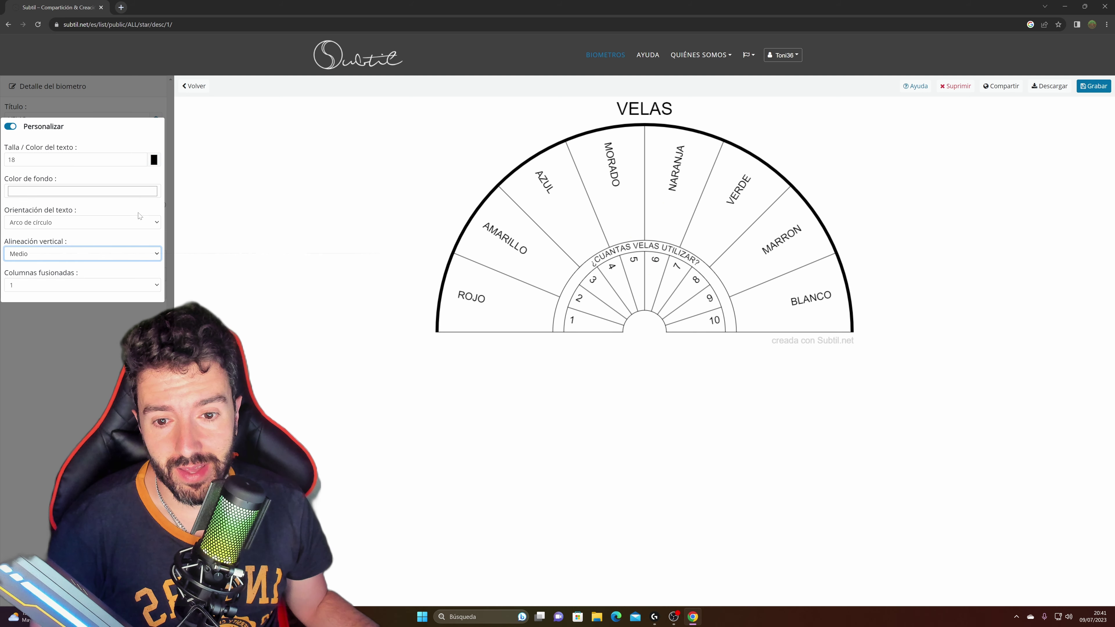
Give the ¿CUANTAS VELAS UTILIZAR? band a dark red background, RGB 153, 46, 46
click(132, 191)
click(75, 222)
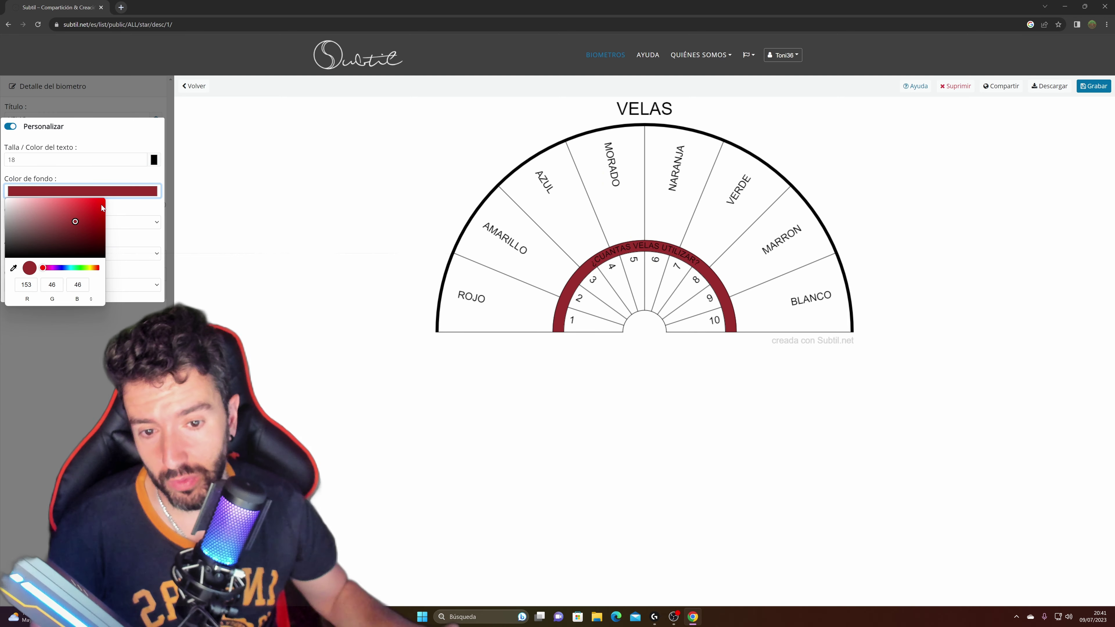
mouse_move(44, 269)
mouse_down()
mouse_move(57, 269)
mouse_move(43, 269)
mouse_up()
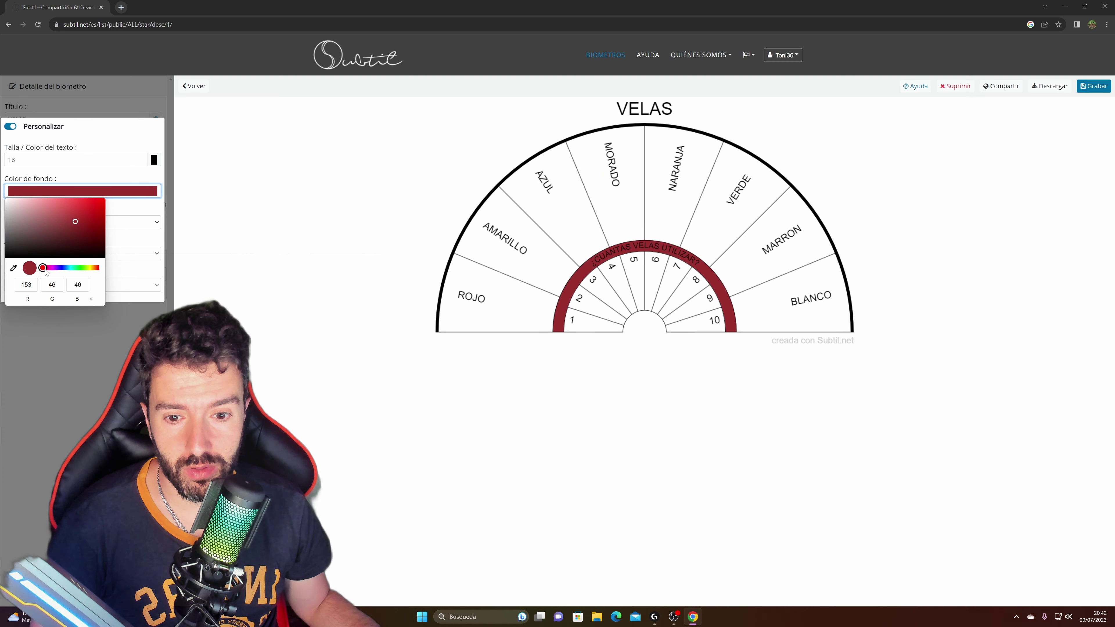
click(61, 338)
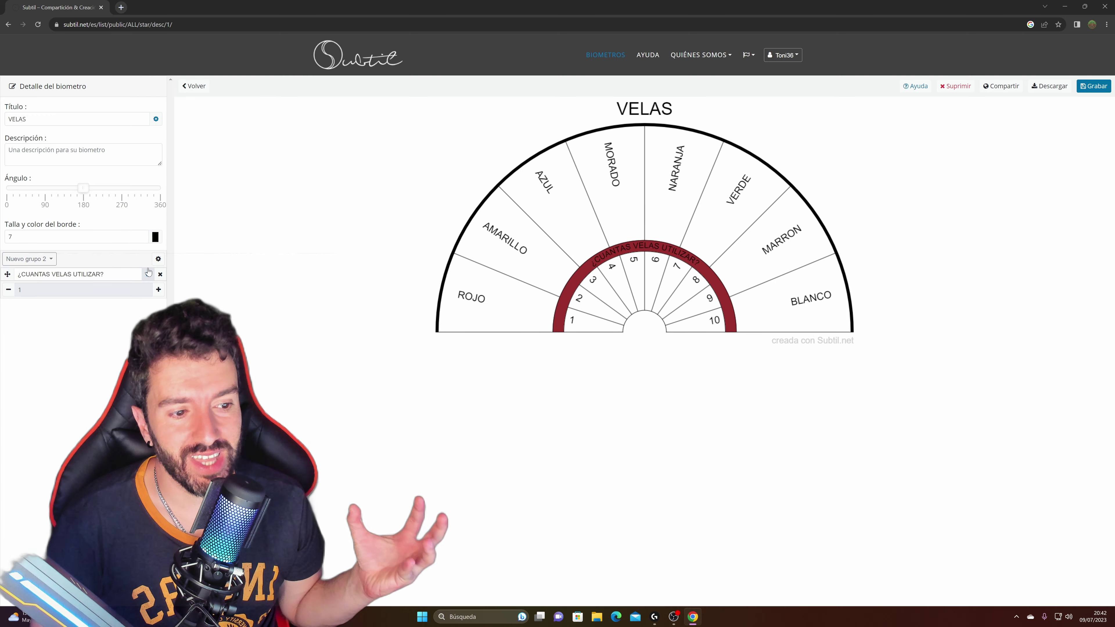
Switch to the numbered group, add a fourth group inside it, and open the new group's element list
click(29, 259)
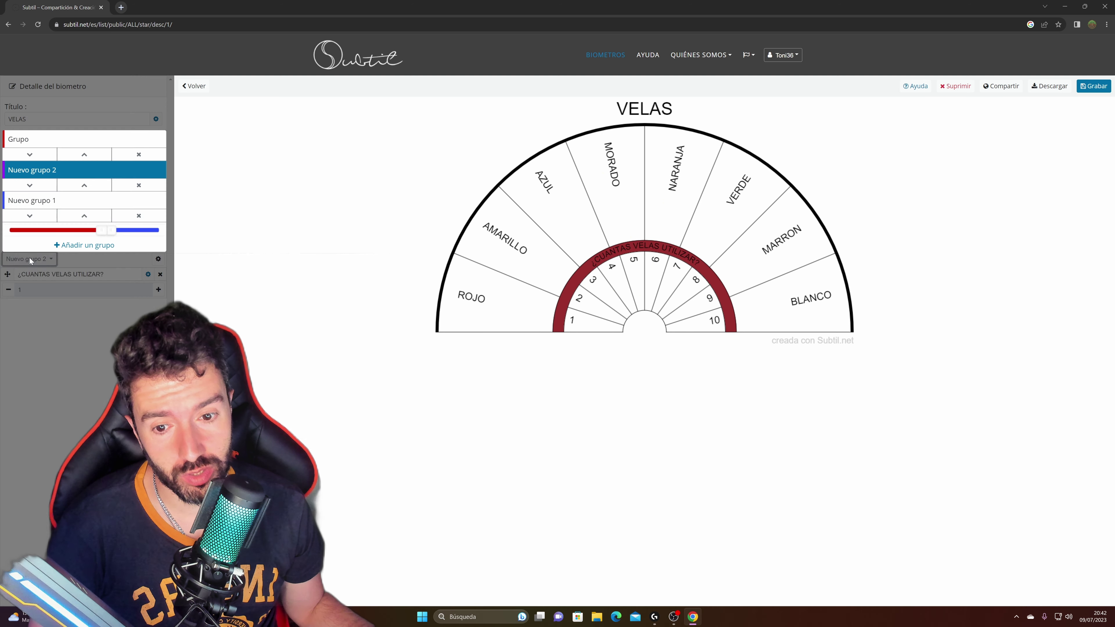
click(44, 201)
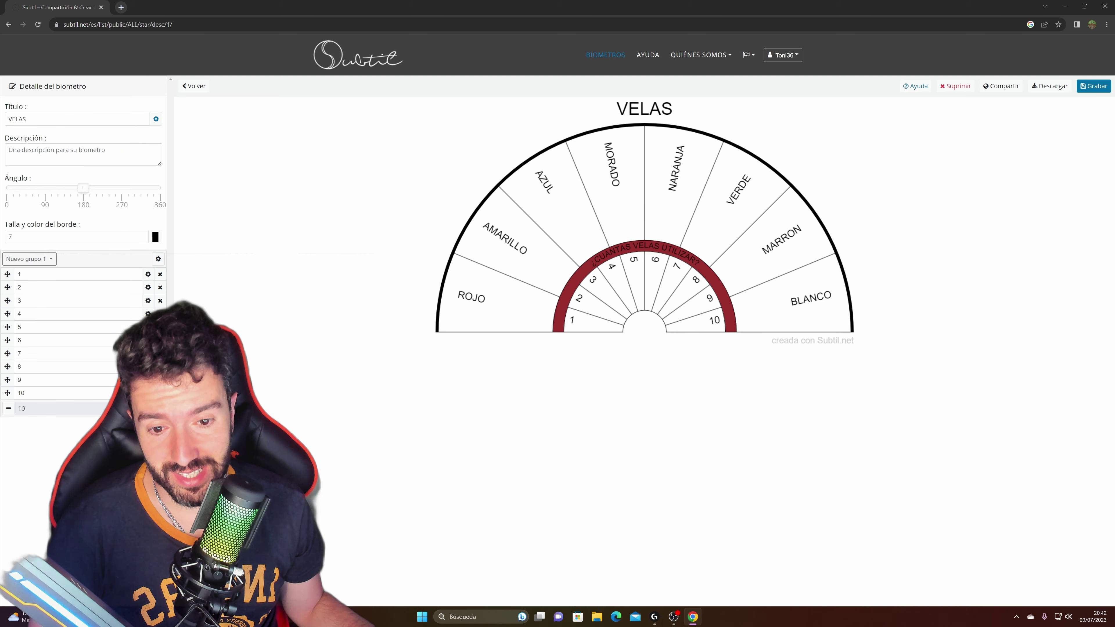
click(33, 259)
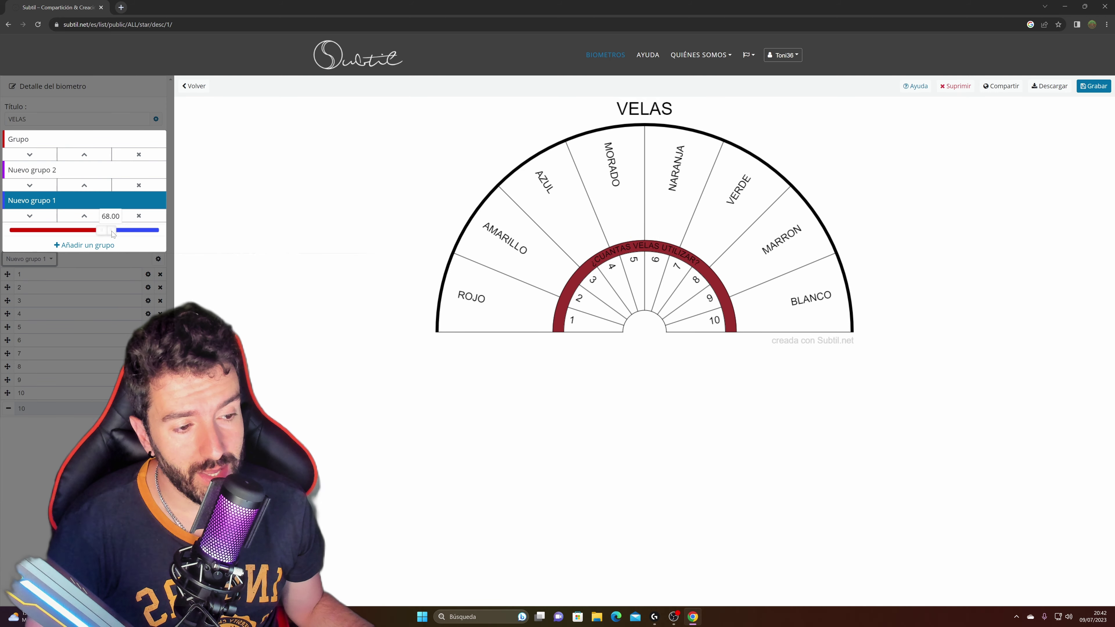
drag(113, 234, 112, 234)
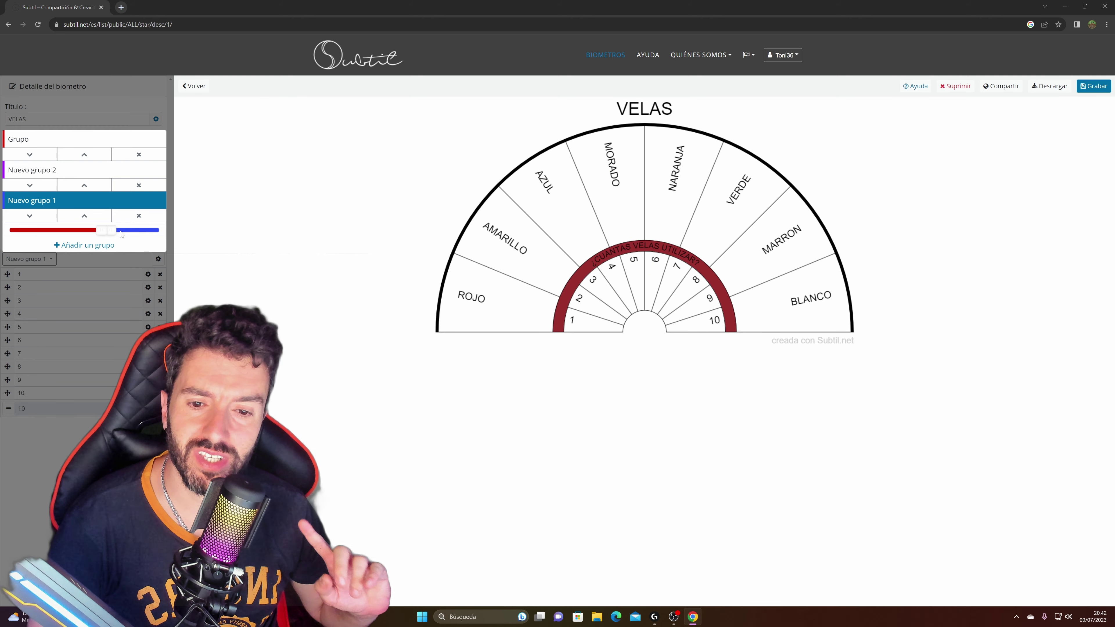
click(91, 245)
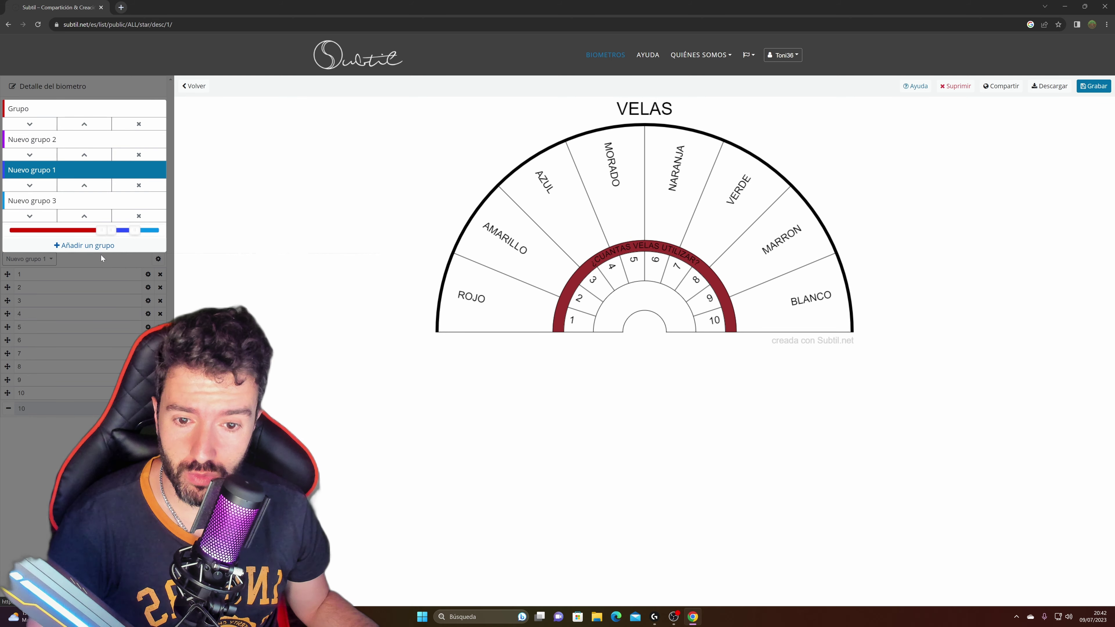
click(42, 200)
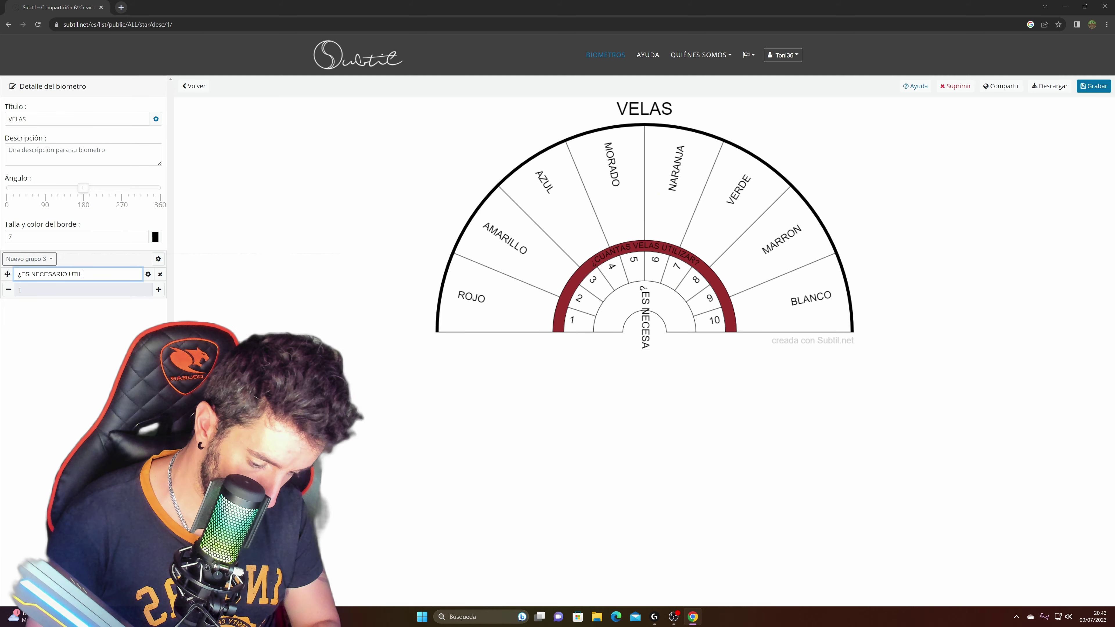
Name the new group's element ¿ES NECESARIO UTILIZAR LAS VELAS?
text(Z)
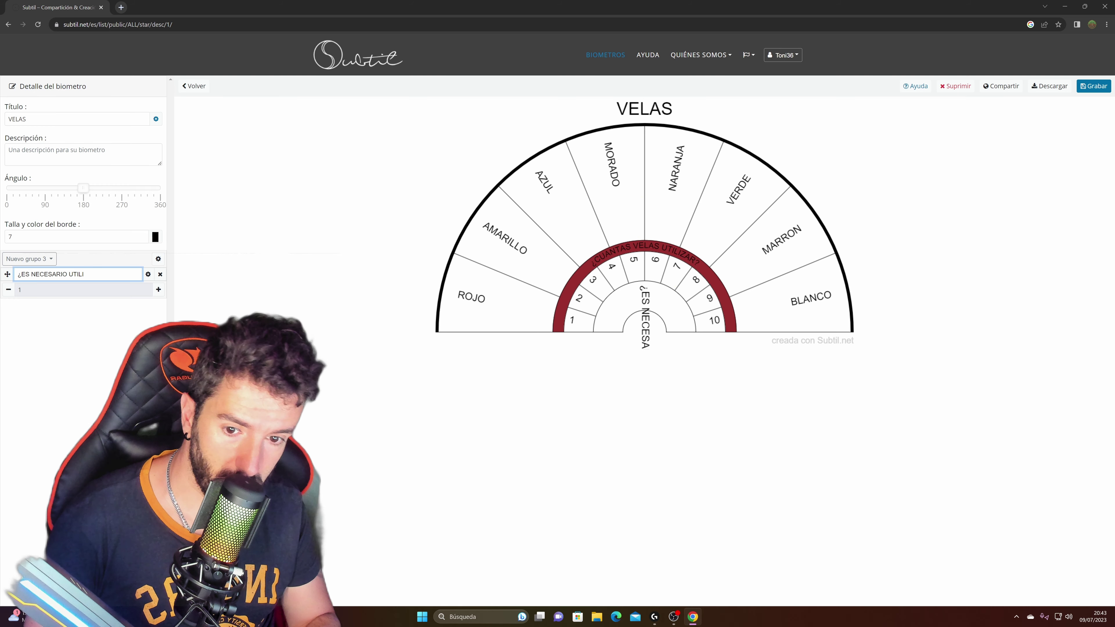
text(AR L)
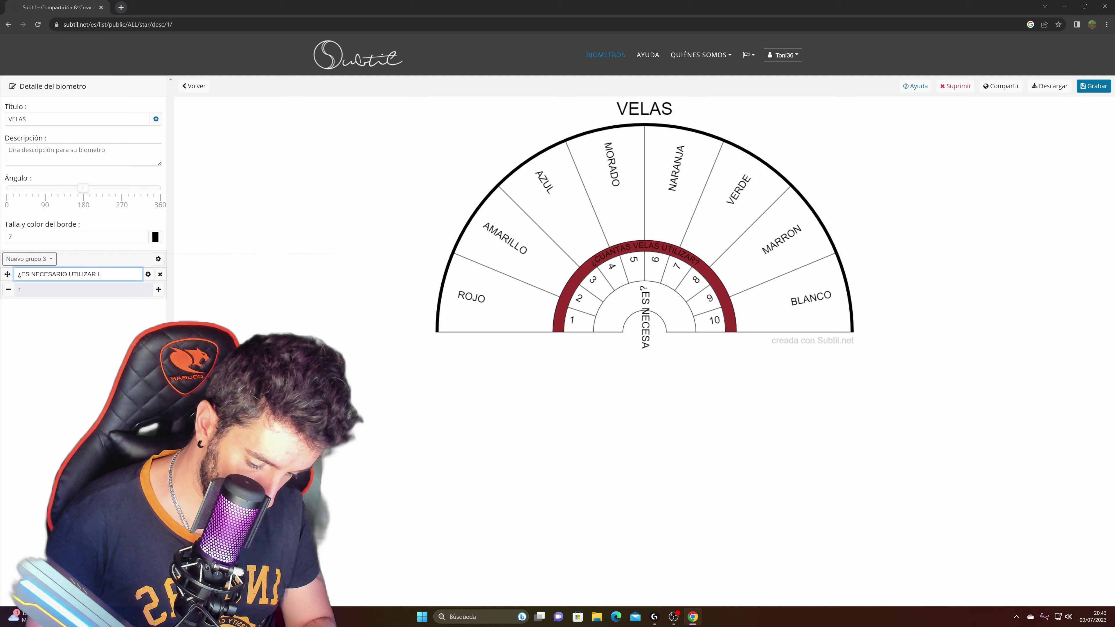
text(AS VELAS¿?)
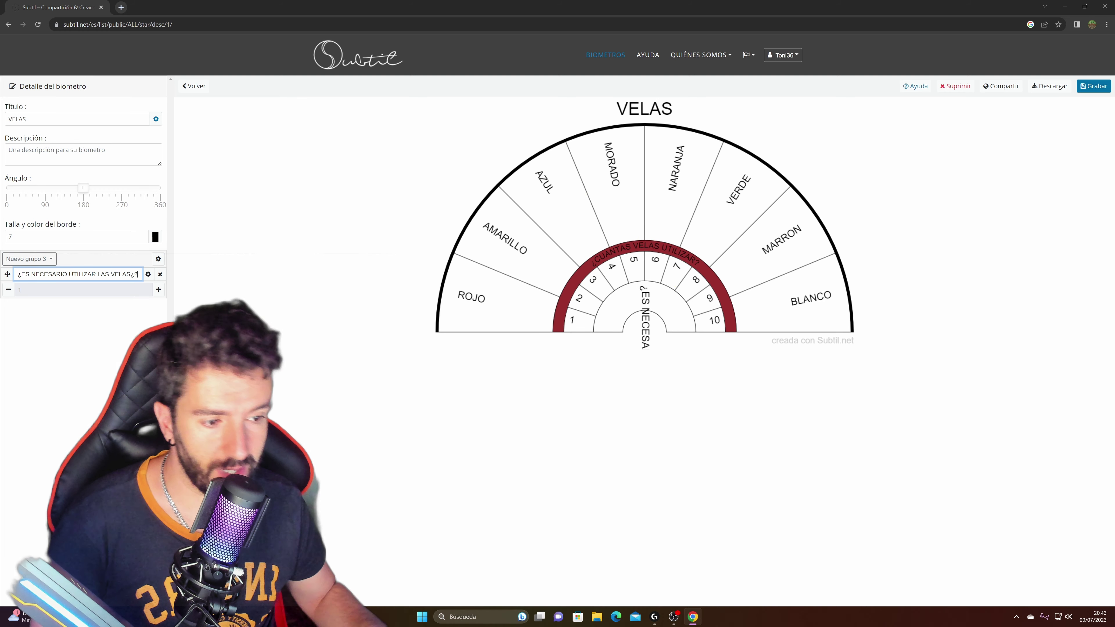
key(BackSpace)
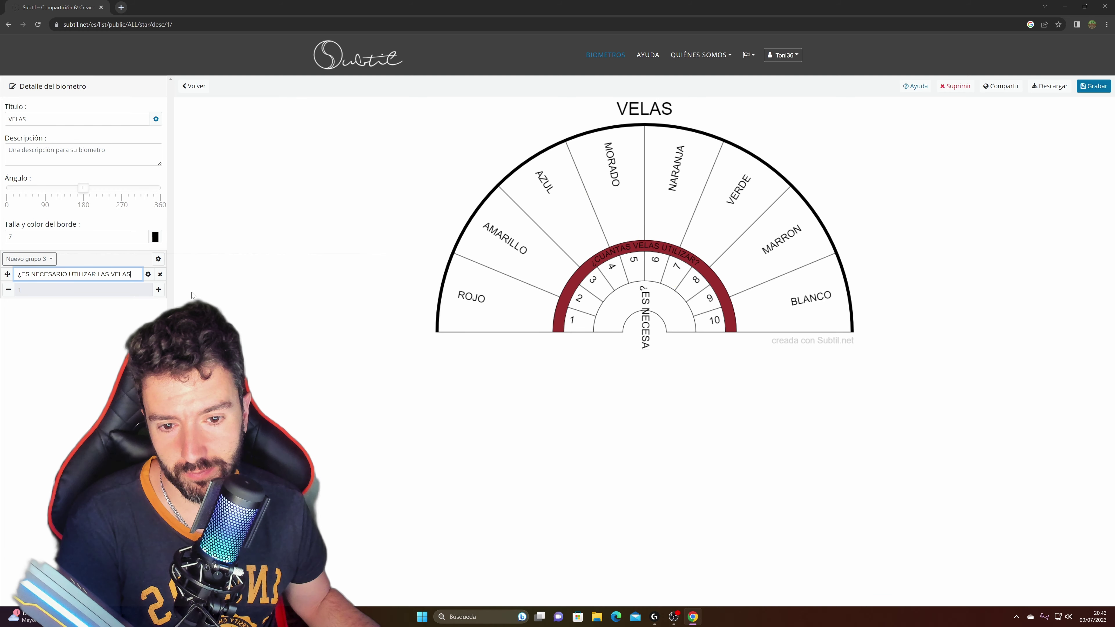
text(?)
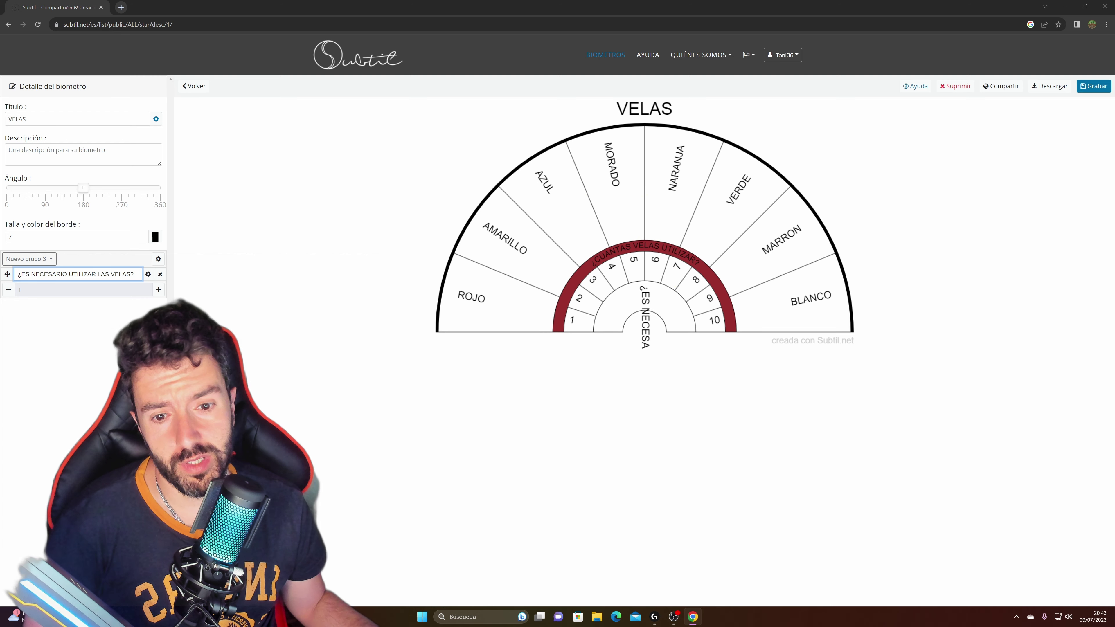
Enable customisation for the ¿ES NECESARIO UTILIZAR LAS VELAS? element, with text orientation Arco de círculo and text size 12
click(148, 275)
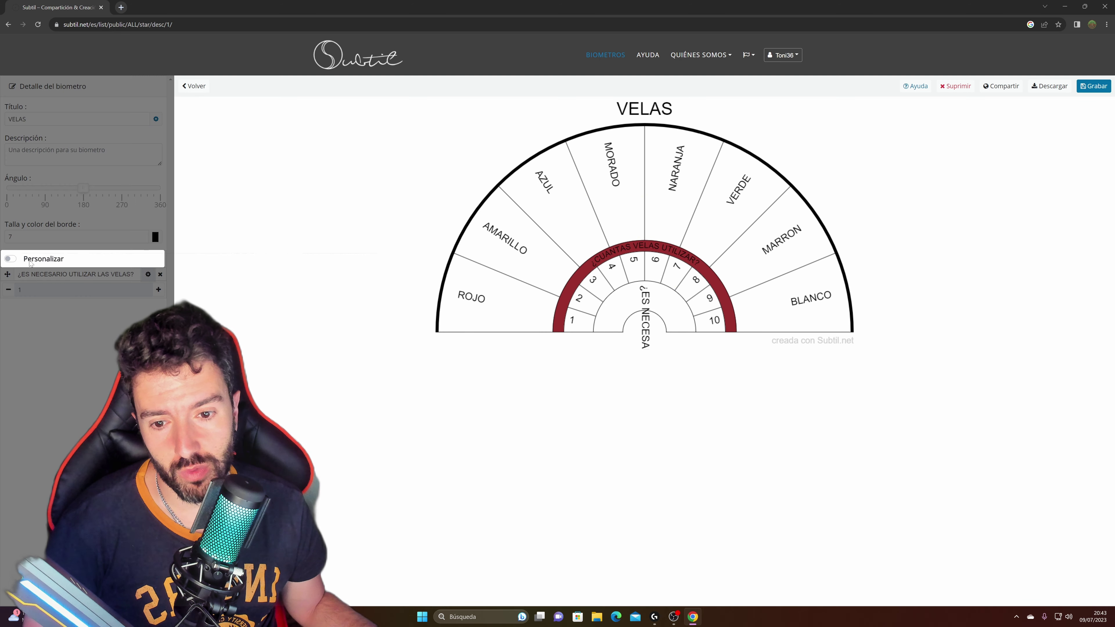
click(3, 259)
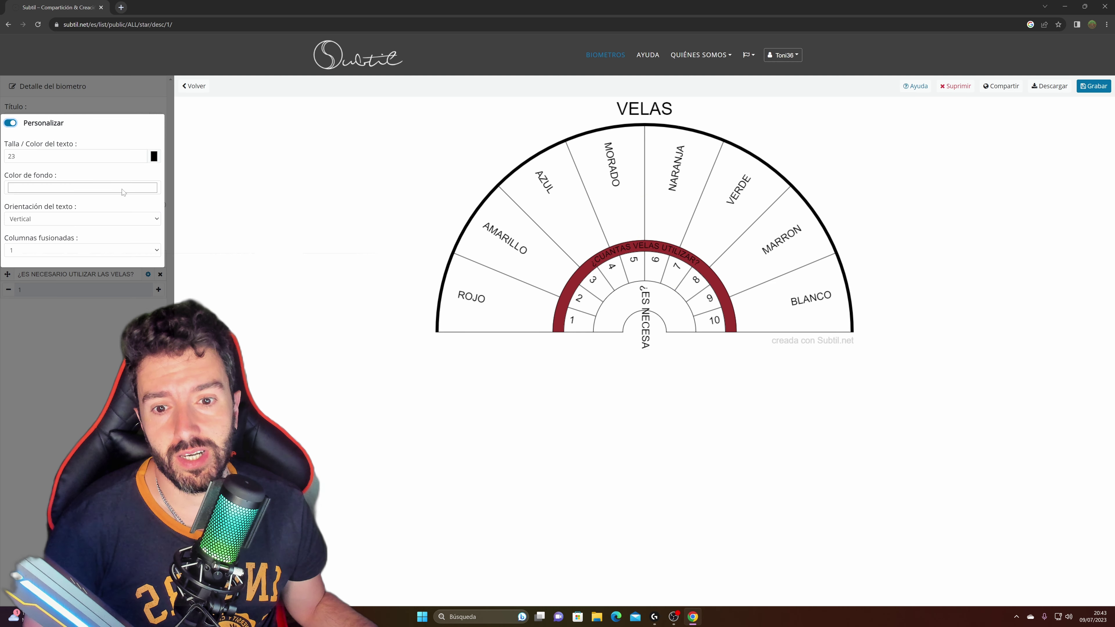
click(141, 219)
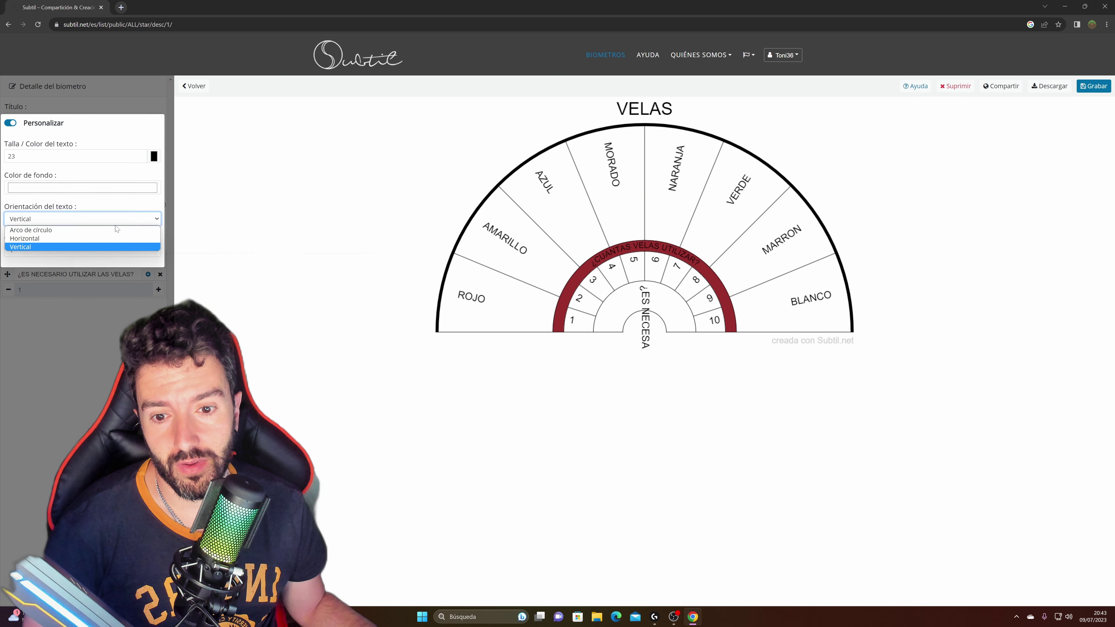
click(52, 228)
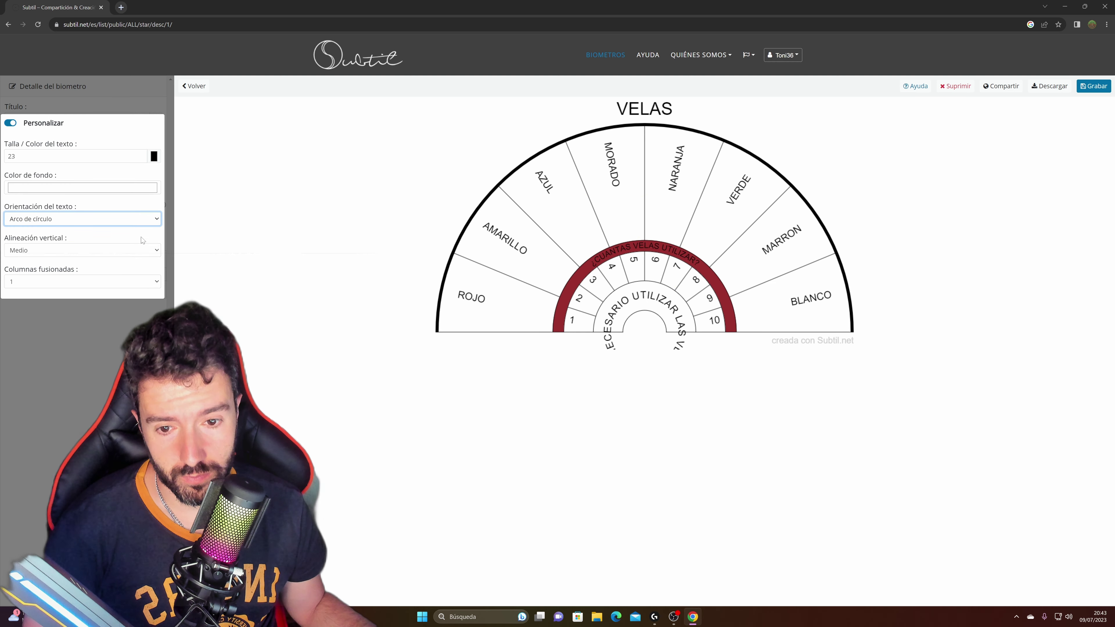
click(140, 158)
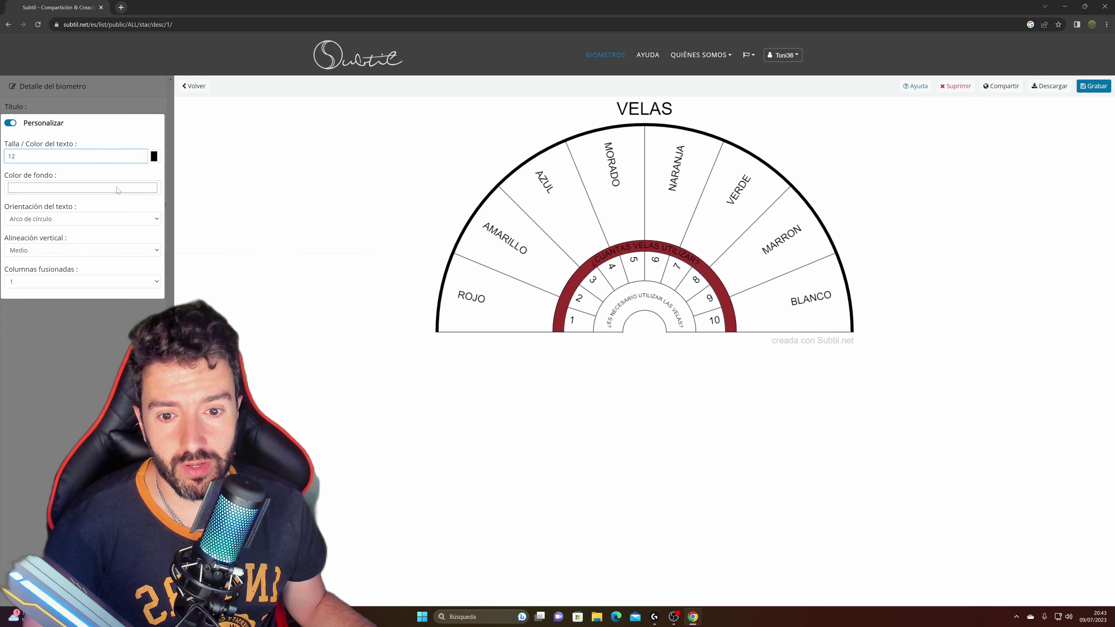
Give the ¿ES NECESARIO UTILIZAR LAS VELAS? band a bright red background, RGB 255, 0, 0
click(47, 187)
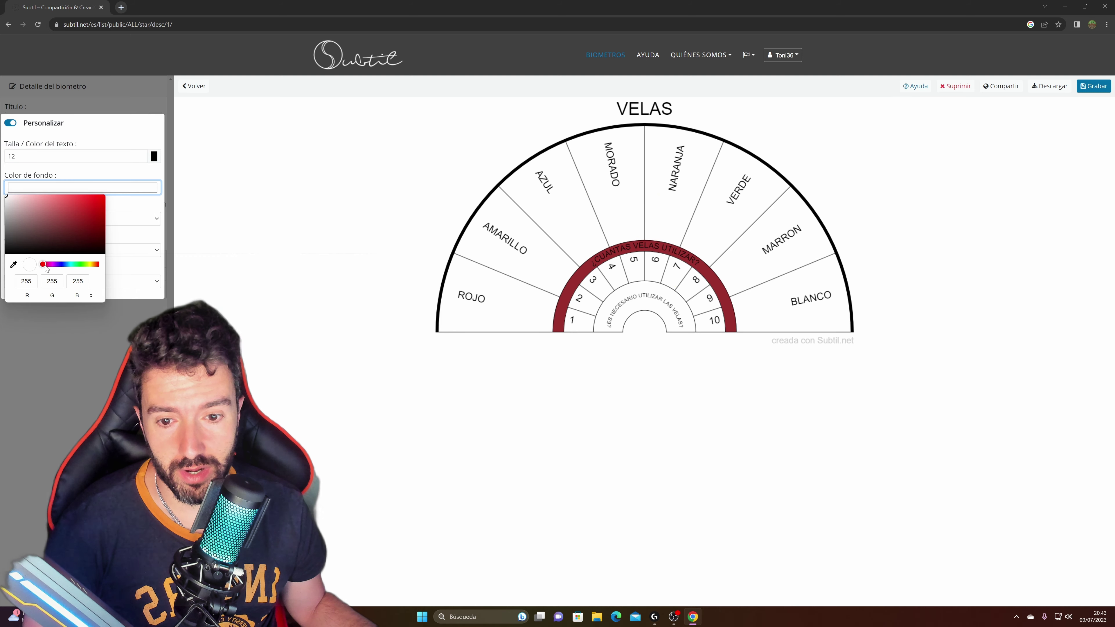
drag(57, 241, 96, 200)
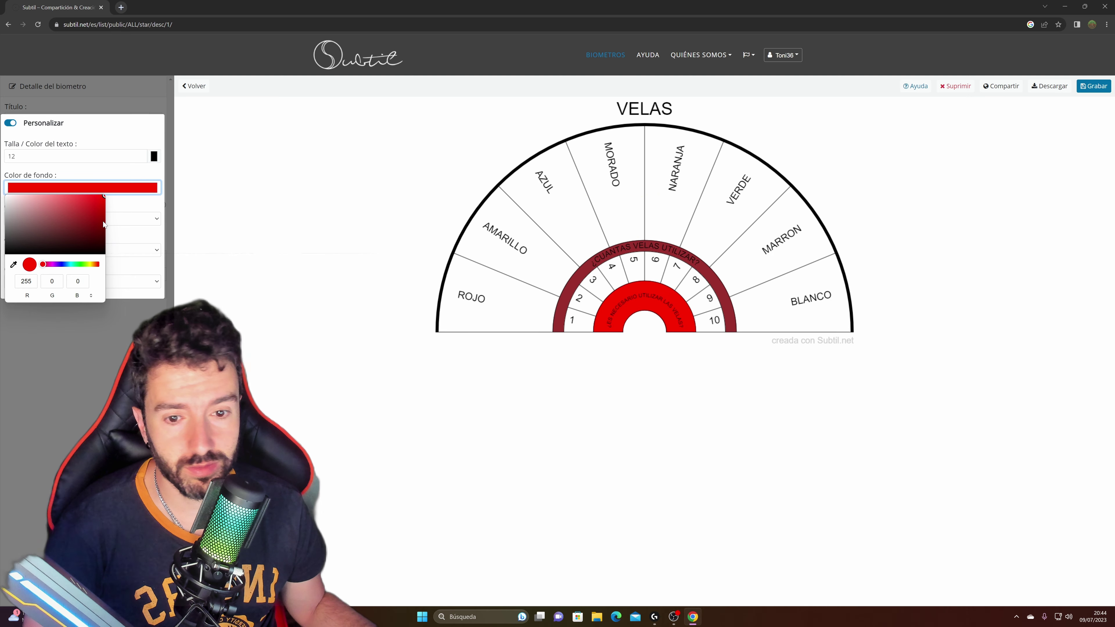
click(108, 347)
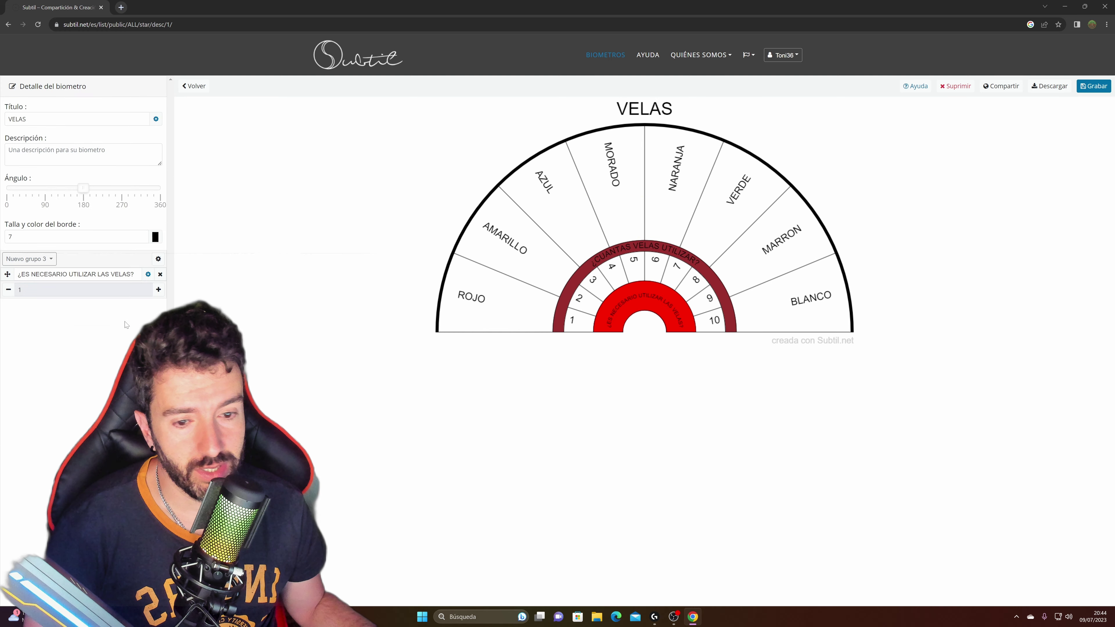
Widen the bright red question band outward, narrowing the numbered ring, and add a fifth group inside it, opening its element list
click(26, 259)
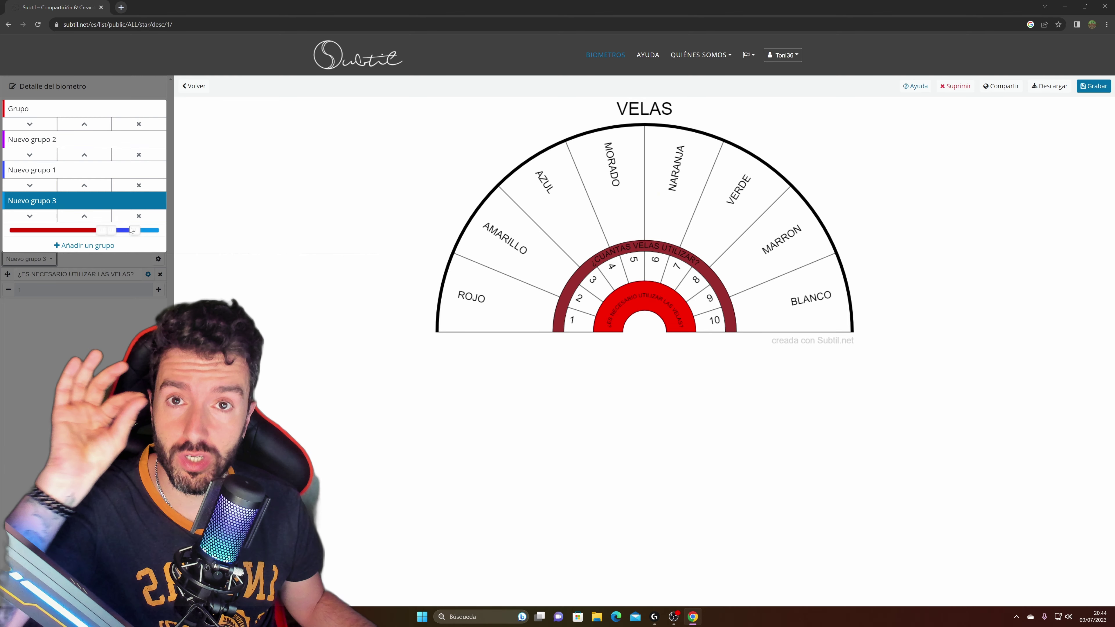
drag(130, 229, 118, 234)
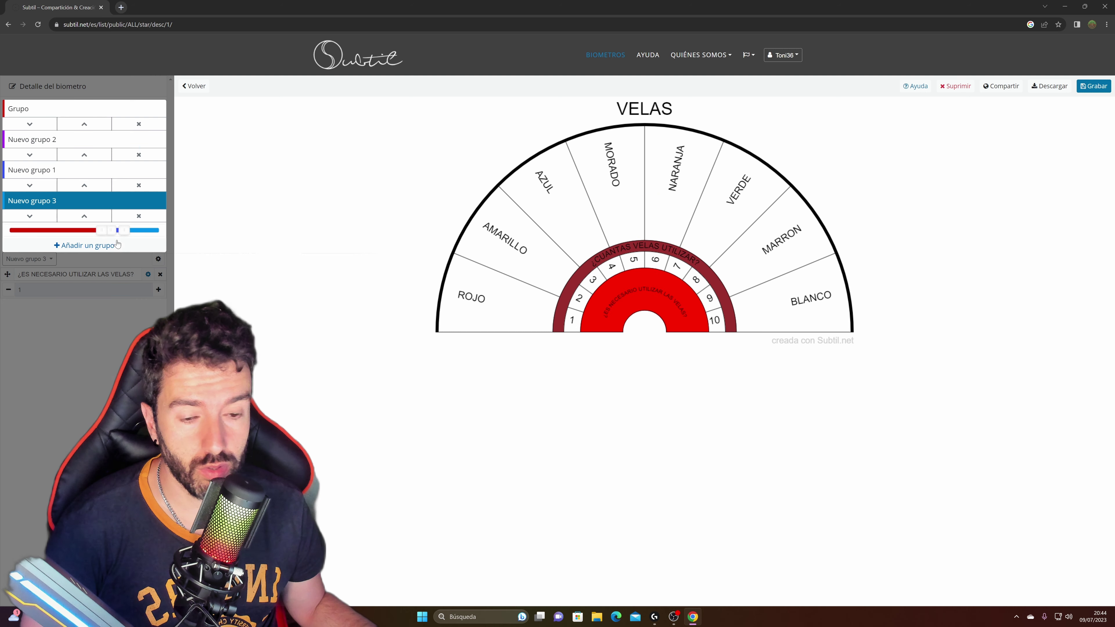
click(104, 247)
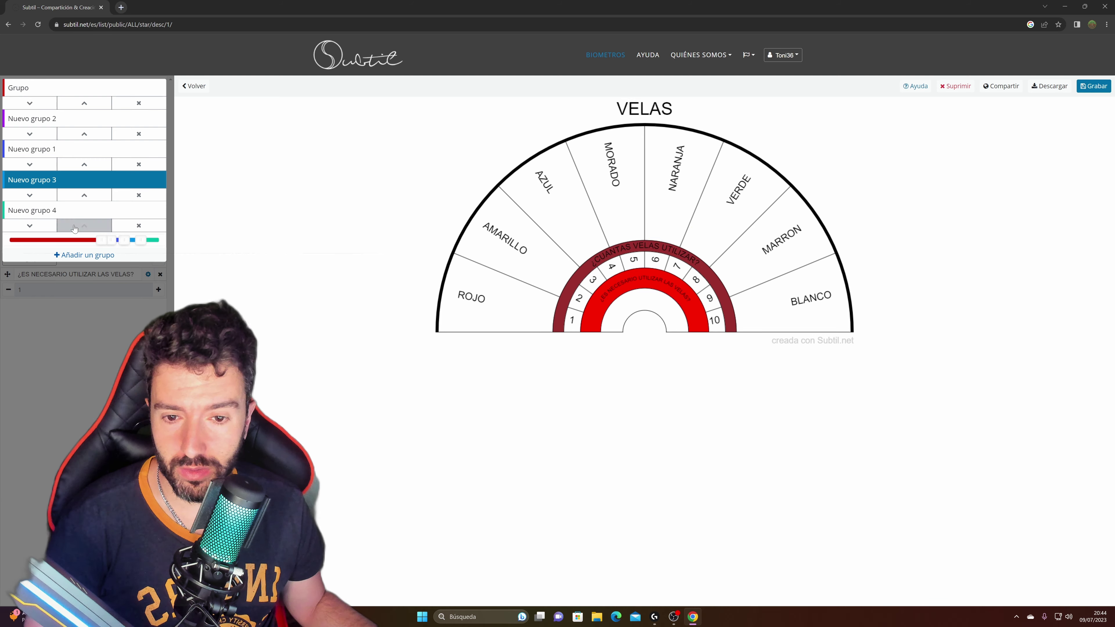
click(49, 213)
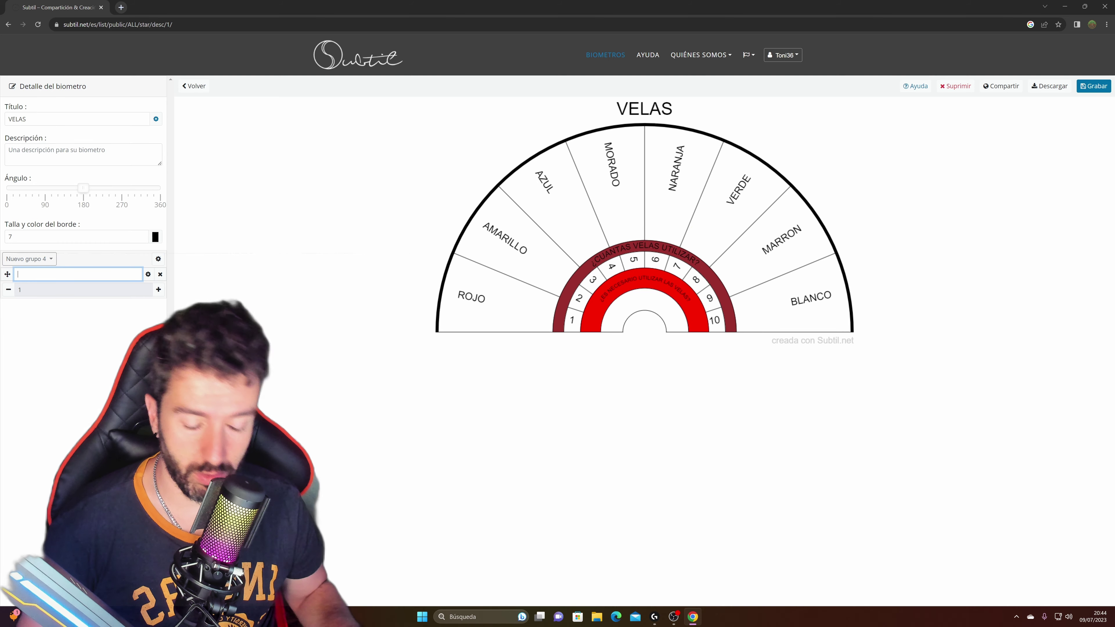
Fill the innermost group with two elements named SI and NO
text(SI)
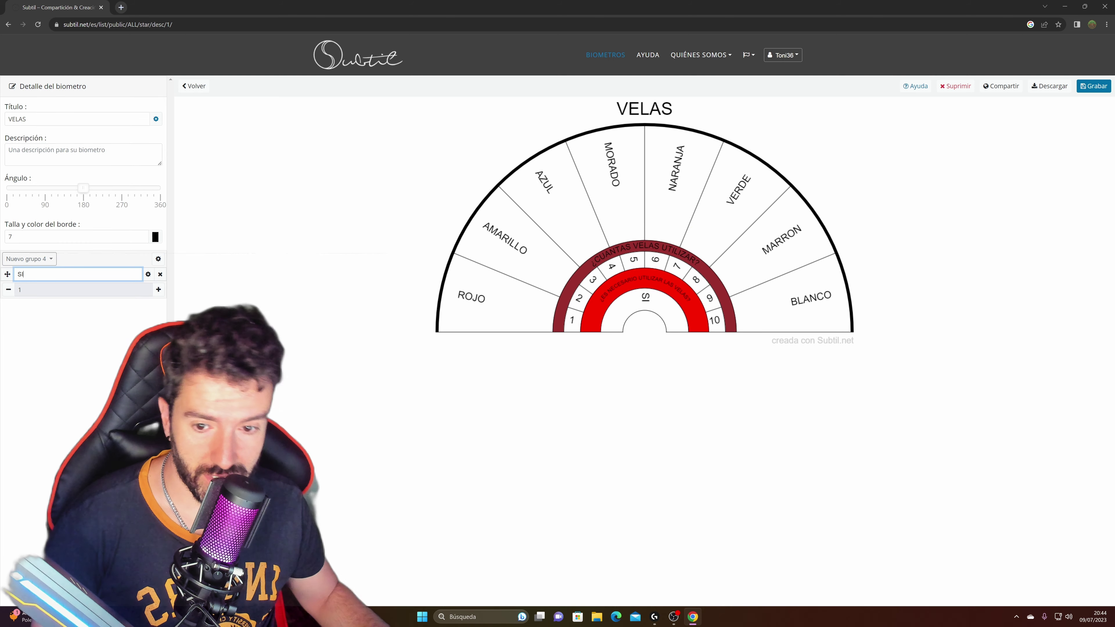
click(159, 290)
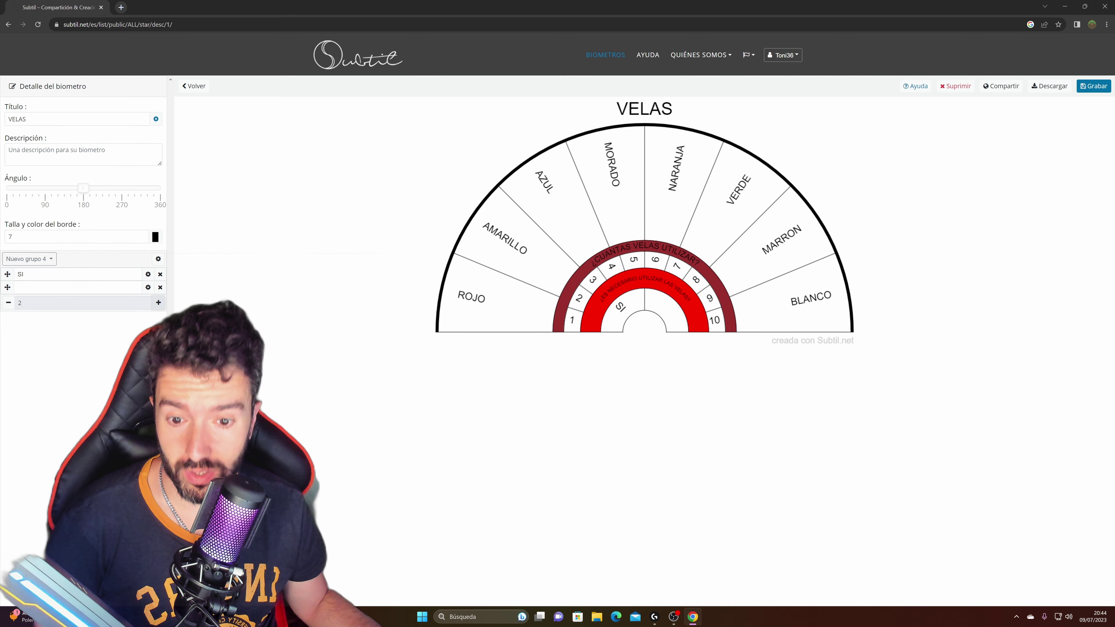
text(NO)
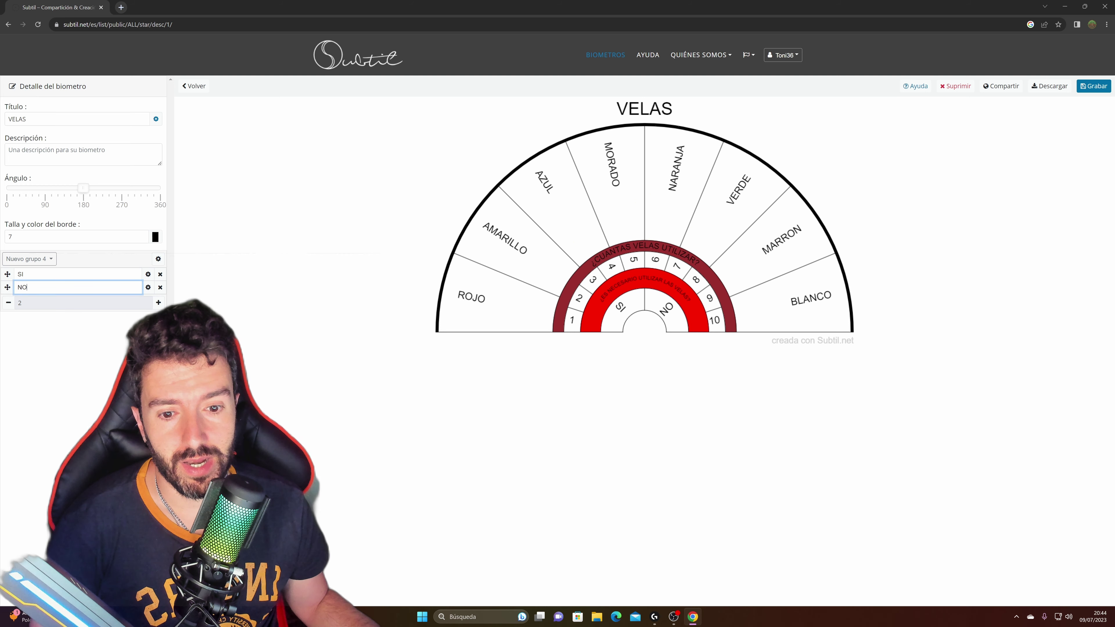
Enable customisation for the NO element, compare the available text orientations and set it to Horizontal
click(148, 287)
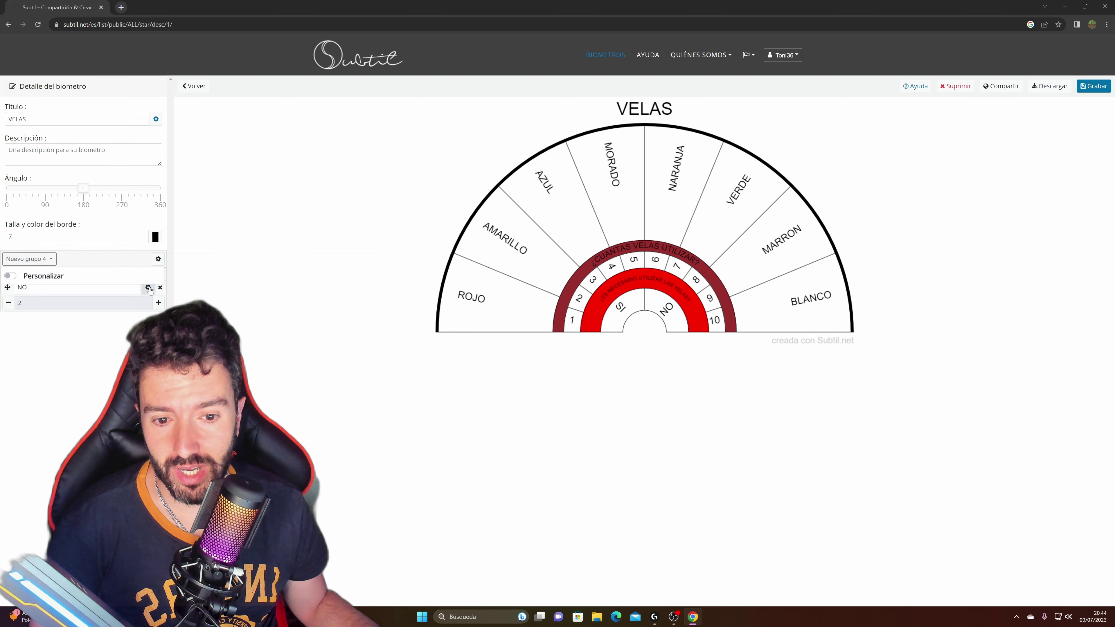
click(9, 276)
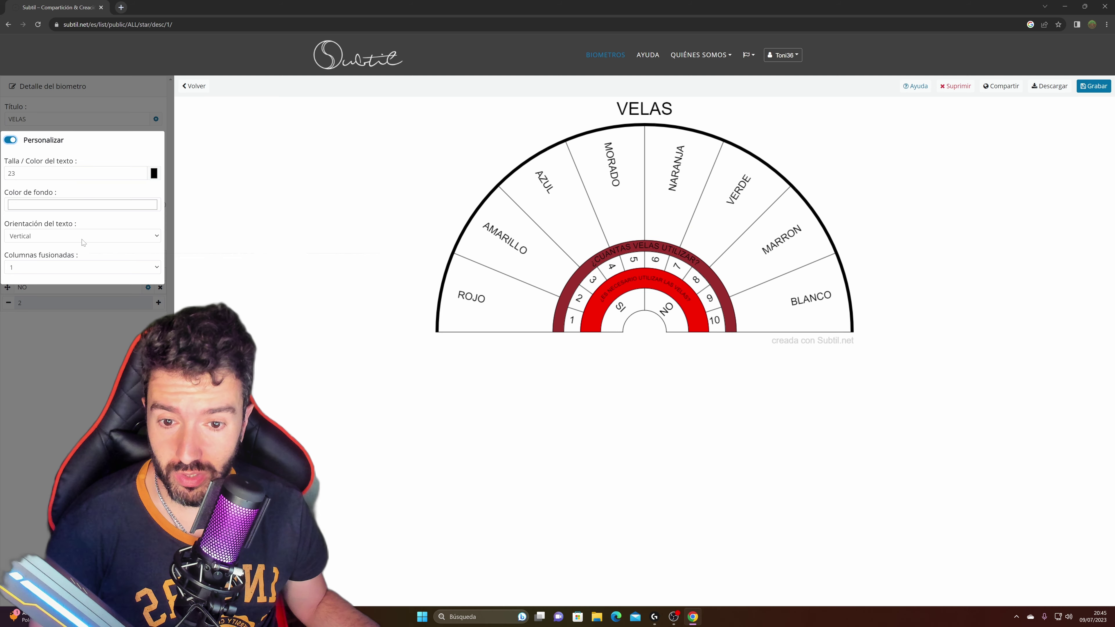
click(53, 236)
click(53, 255)
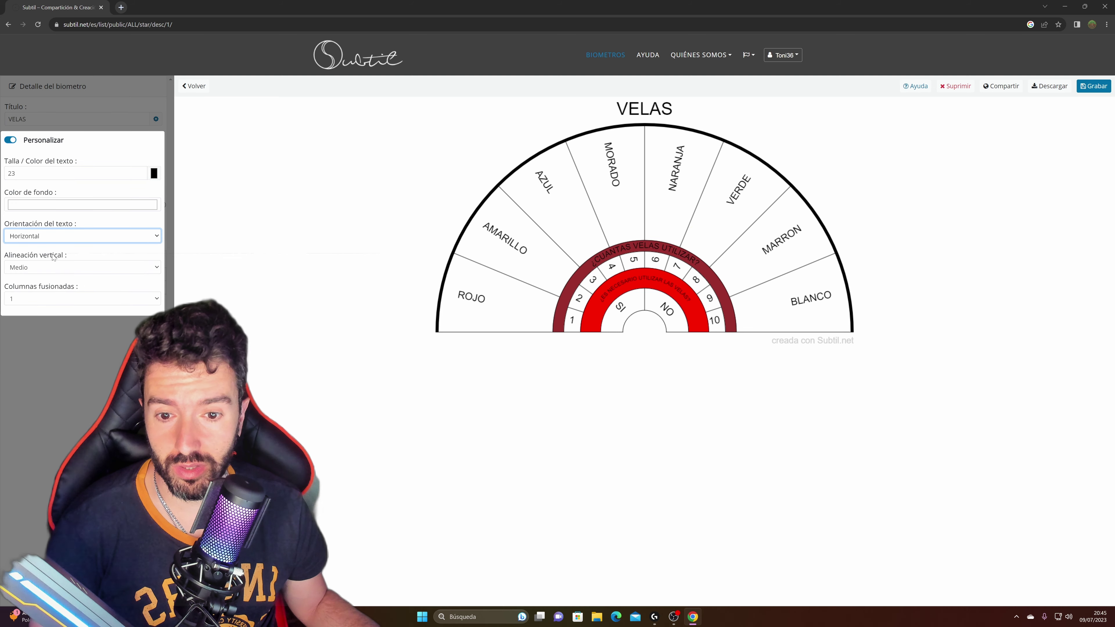
click(62, 238)
click(47, 247)
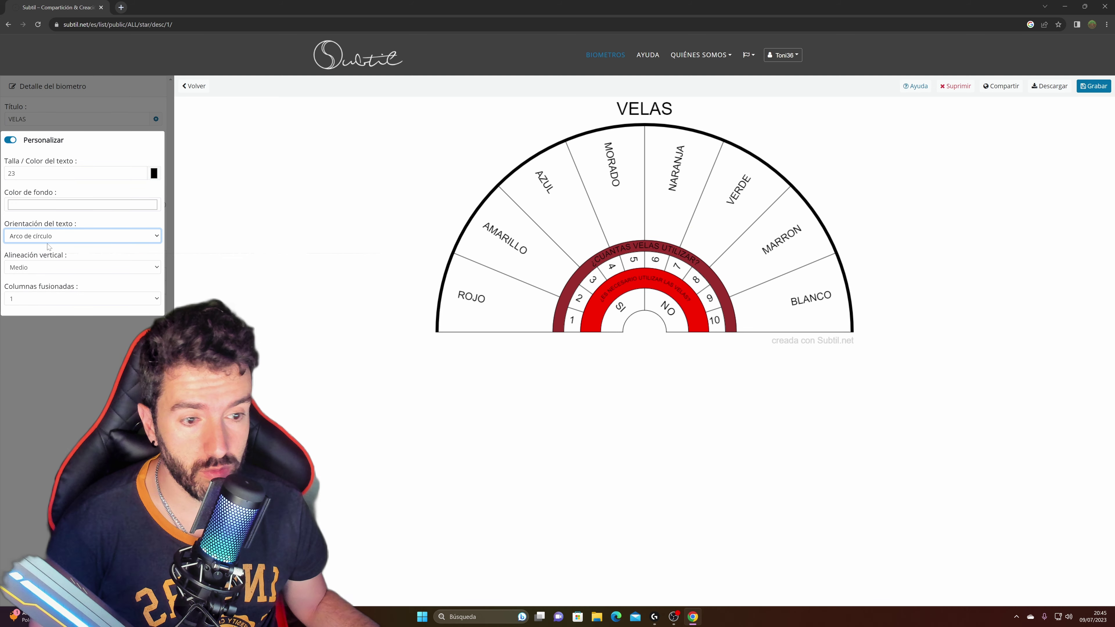
click(49, 237)
click(42, 264)
click(50, 234)
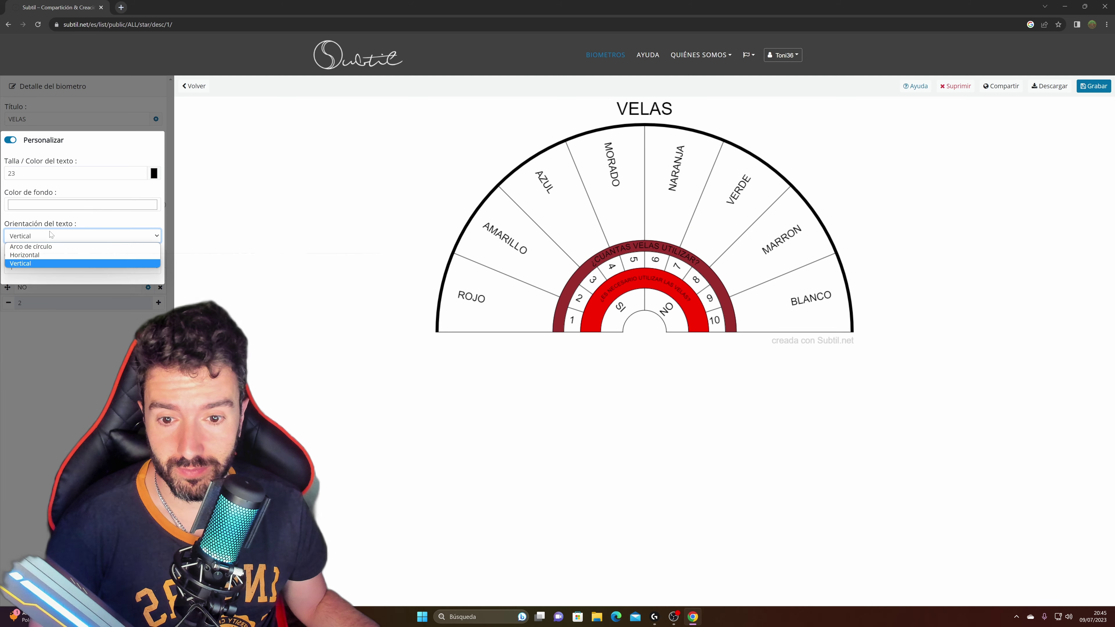
click(32, 255)
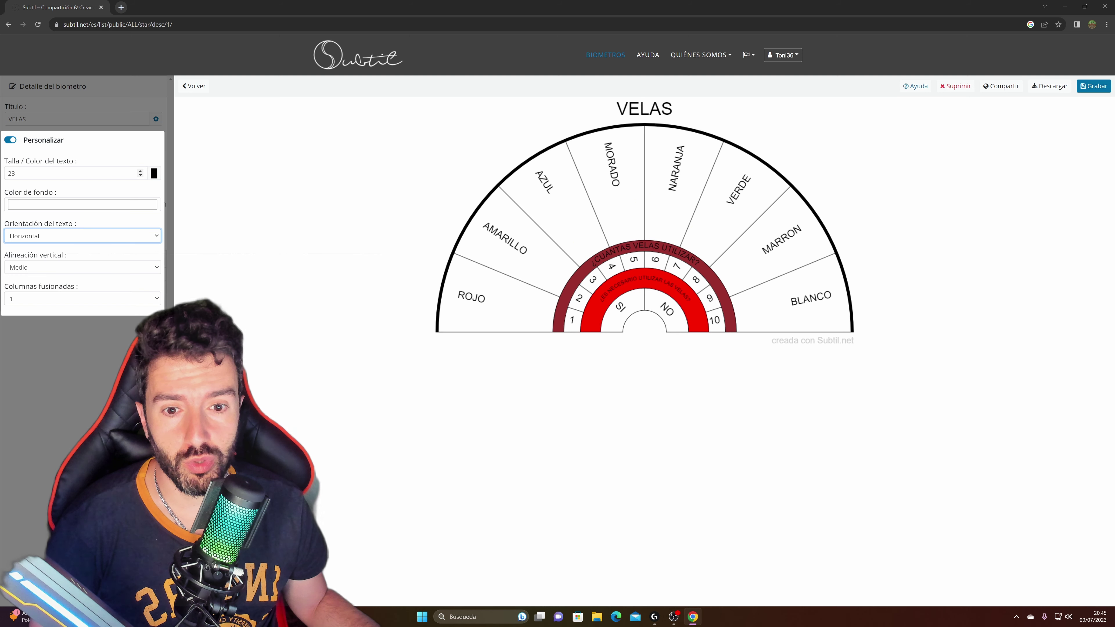
Try several text sizes for the NO element and set it to 24
double_click(75, 173)
text(20)
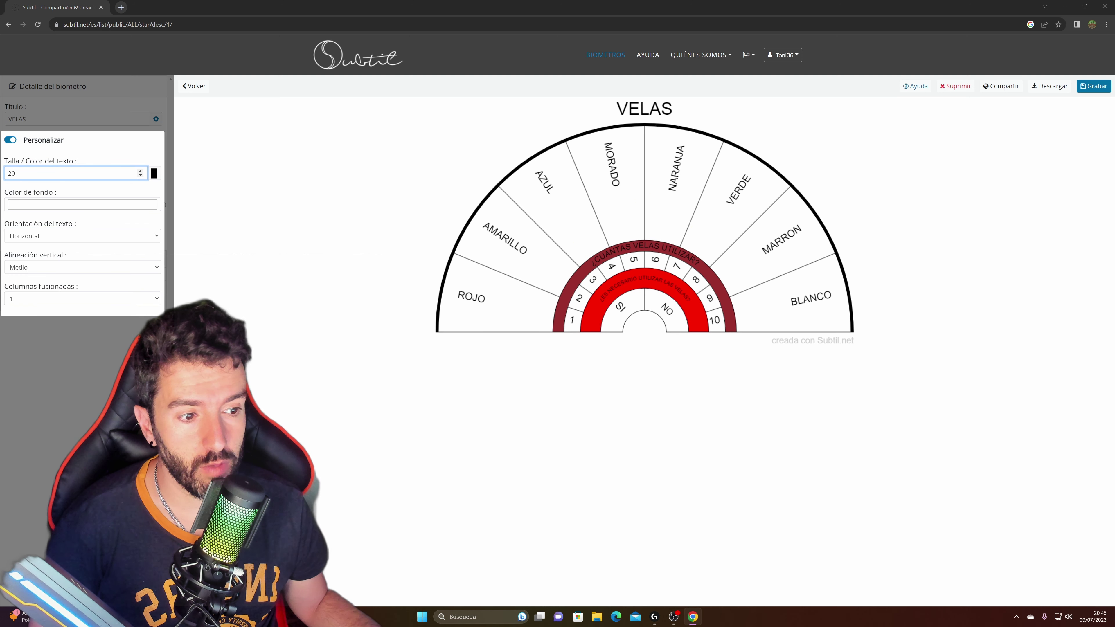
scroll(140, 174, up, 7)
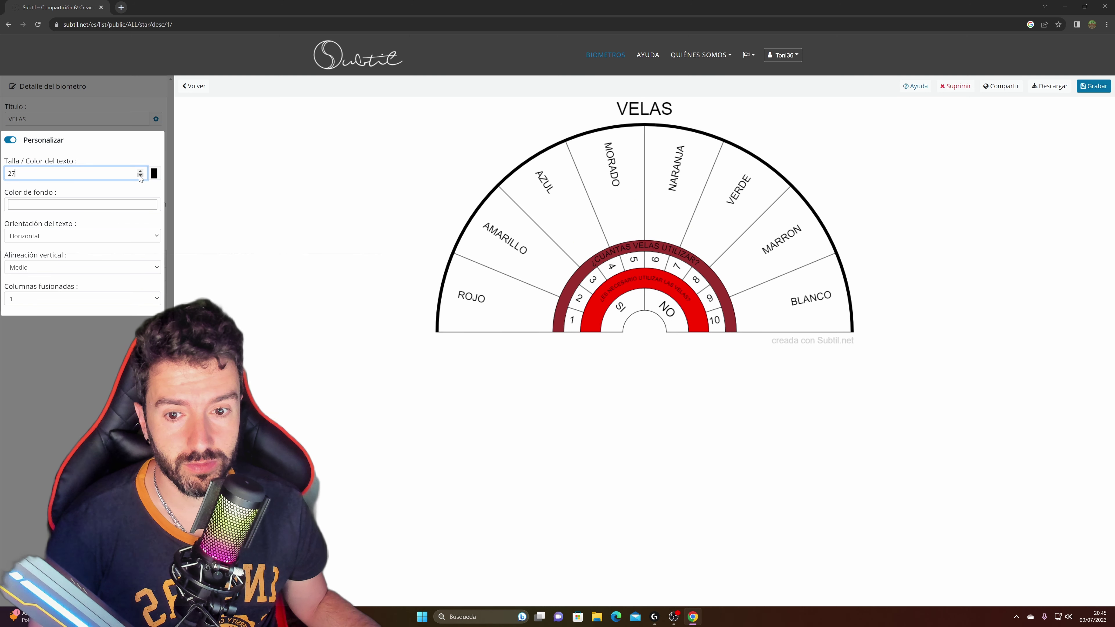
scroll(140, 174, down, 5)
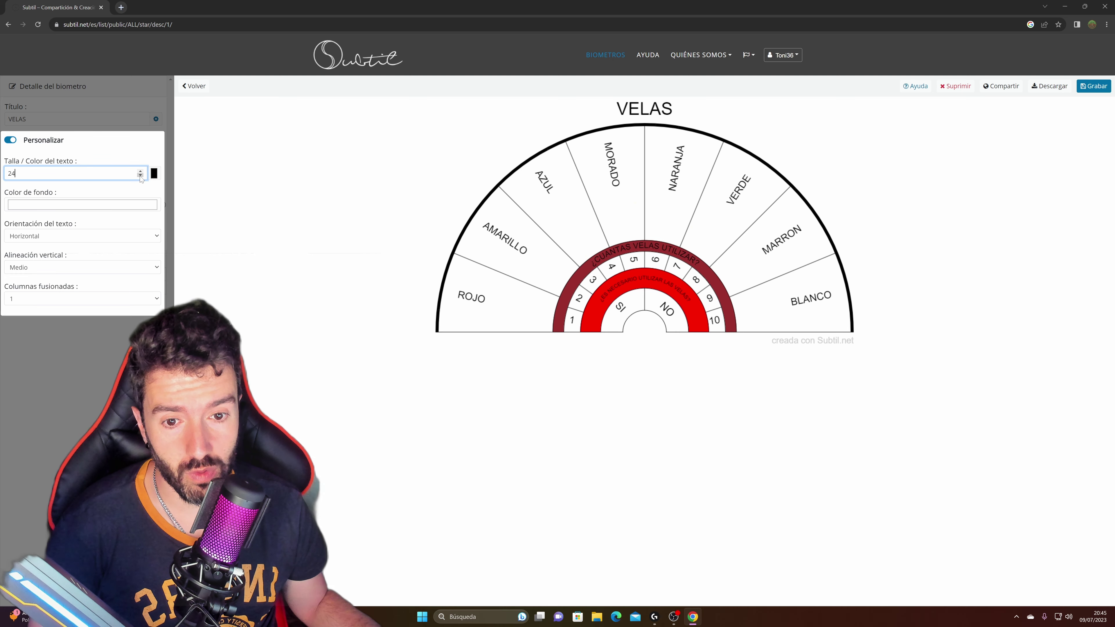
click(83, 352)
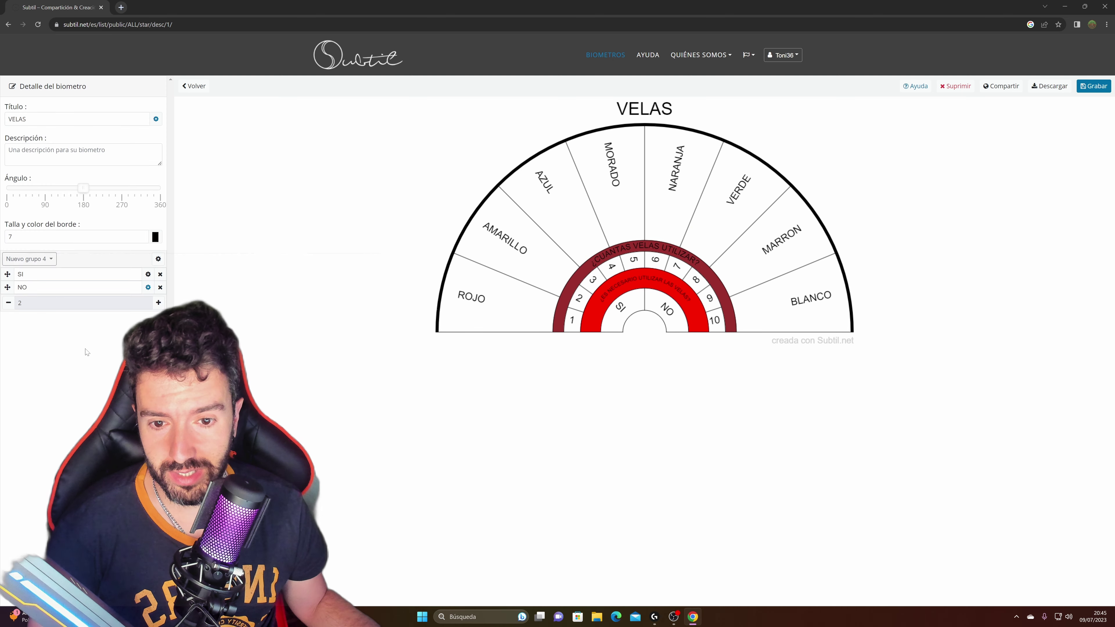
Enable customisation for the SI element, with Horizontal text orientation and text size 22
click(148, 274)
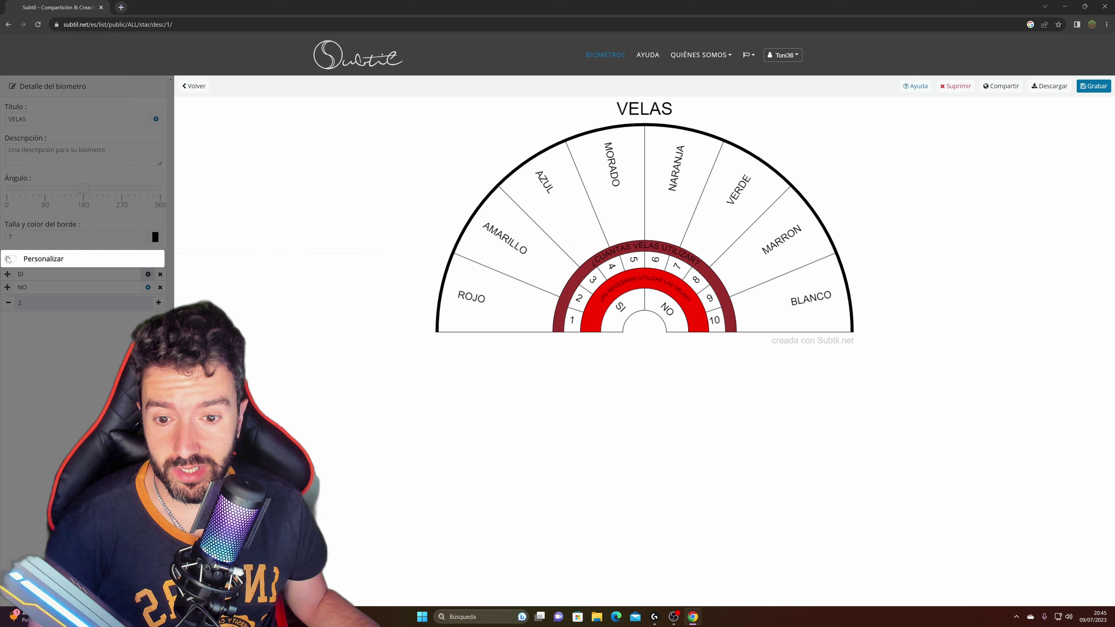
click(44, 218)
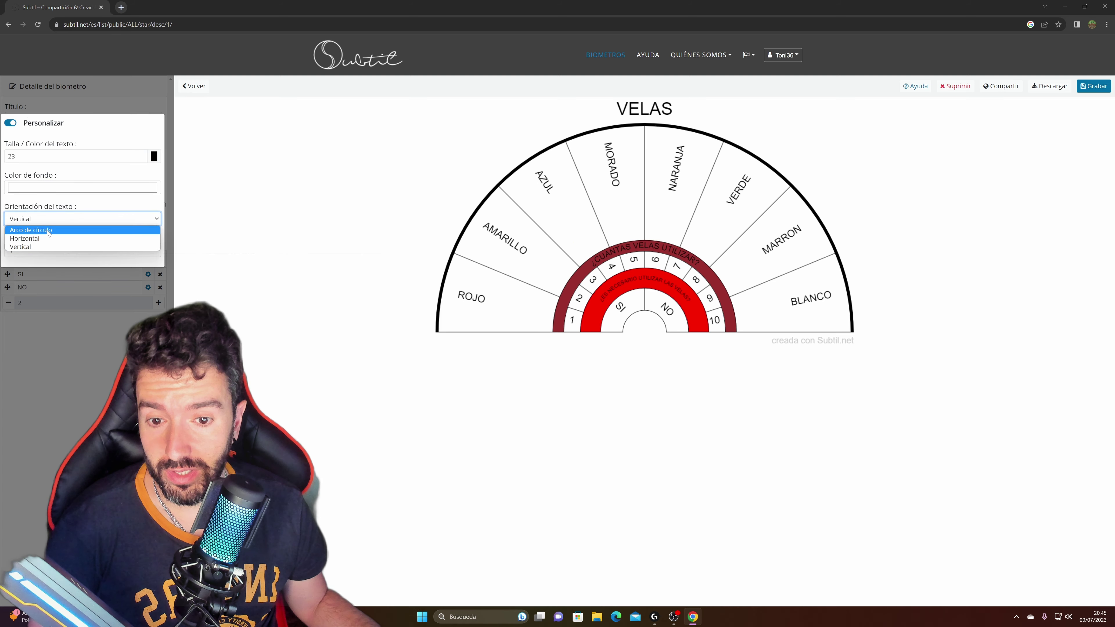
click(39, 239)
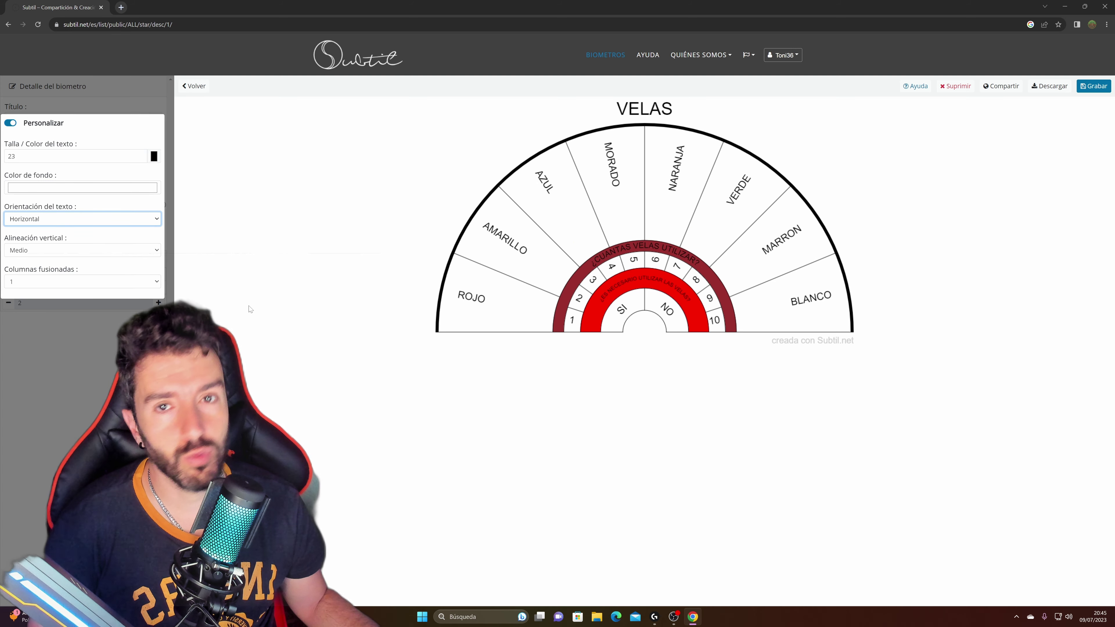
click(140, 159)
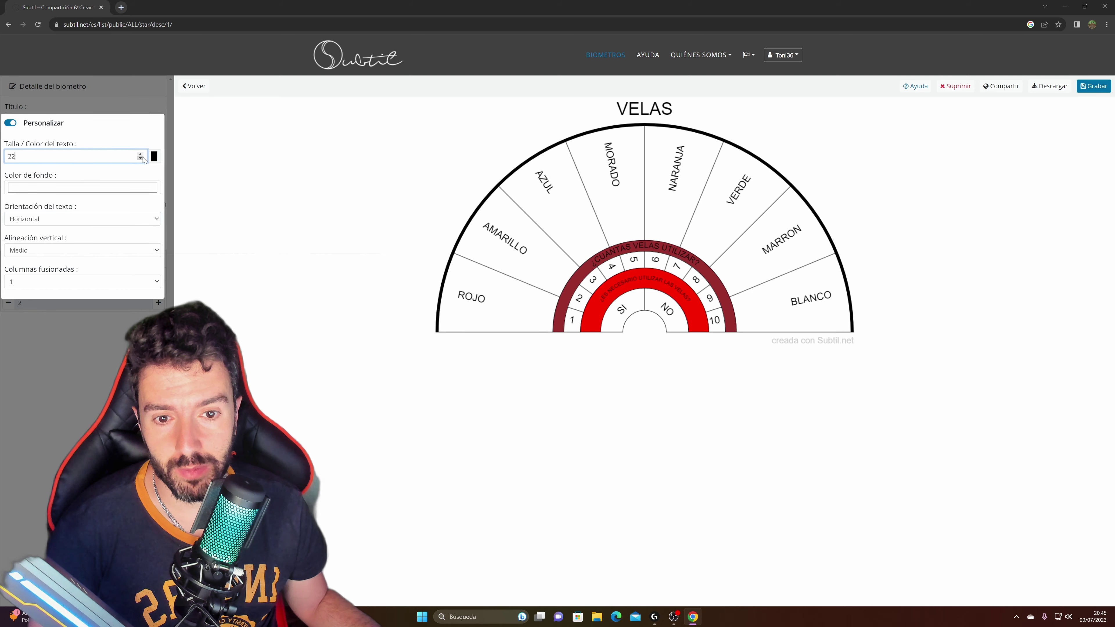
click(104, 383)
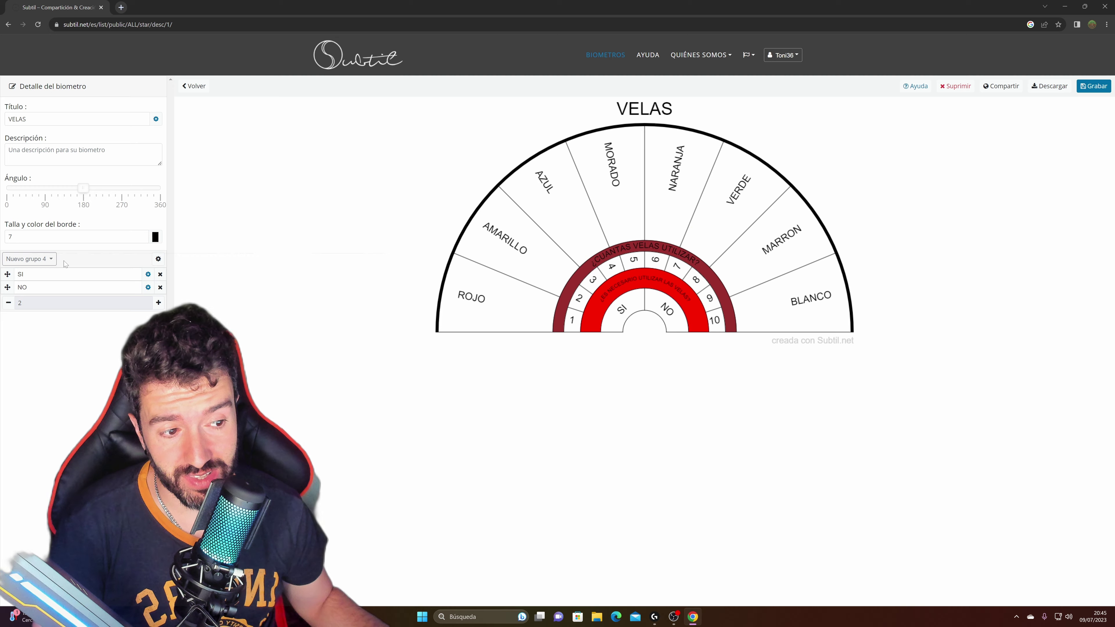
Narrow the ¿ES NECESARIO UTILIZAR LAS VELAS? band and adjust the thickness of the number ring outside it
click(32, 260)
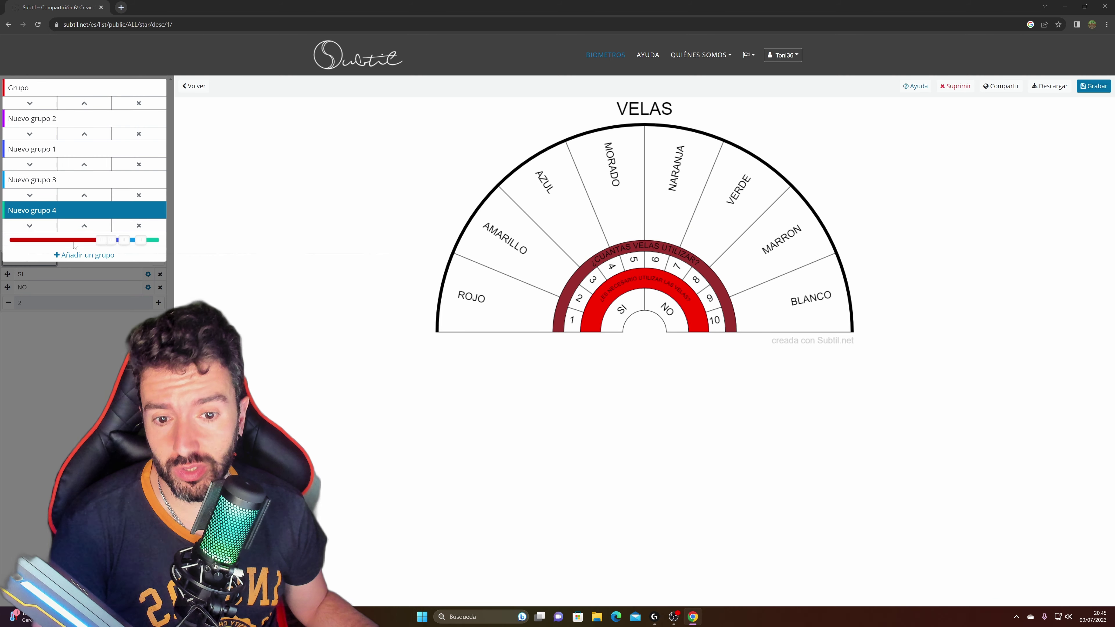
click(57, 183)
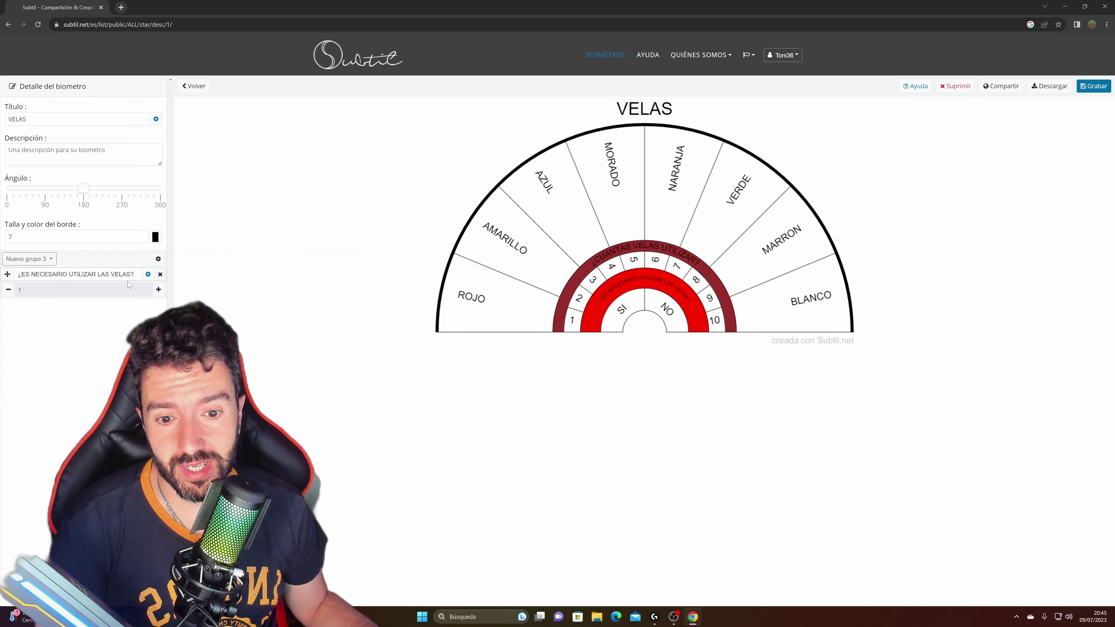
click(47, 258)
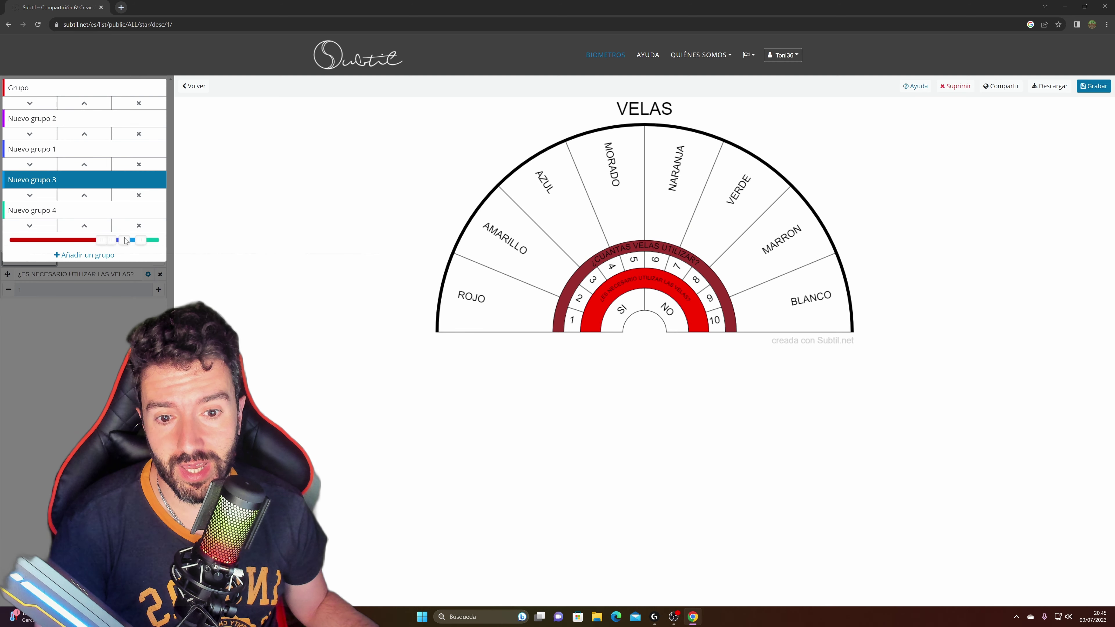
mouse_move(127, 244)
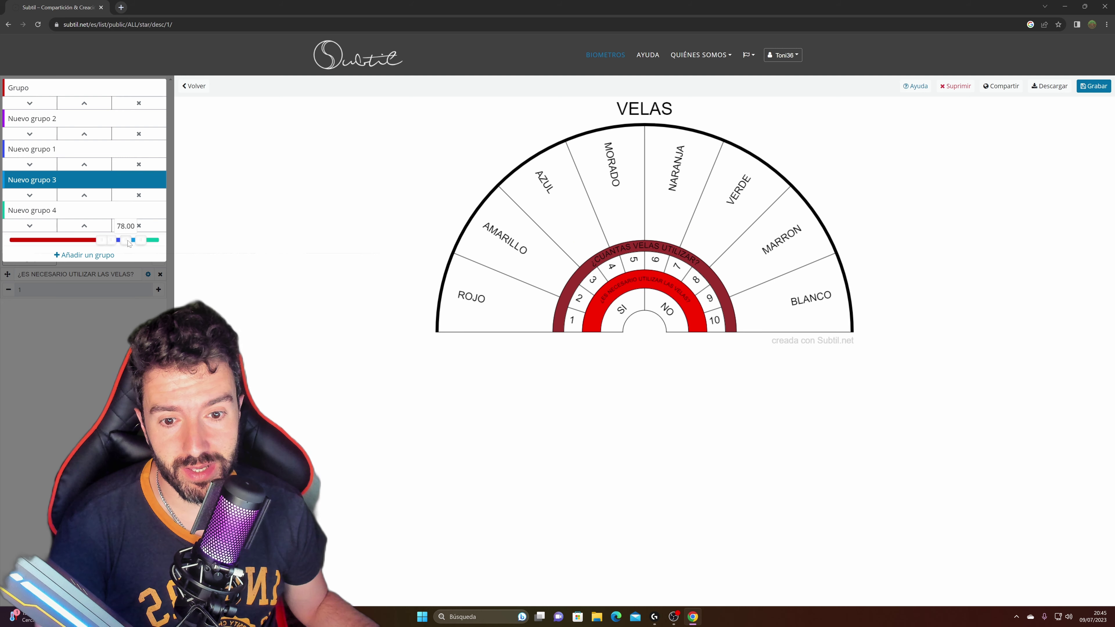
drag(128, 244, 131, 244)
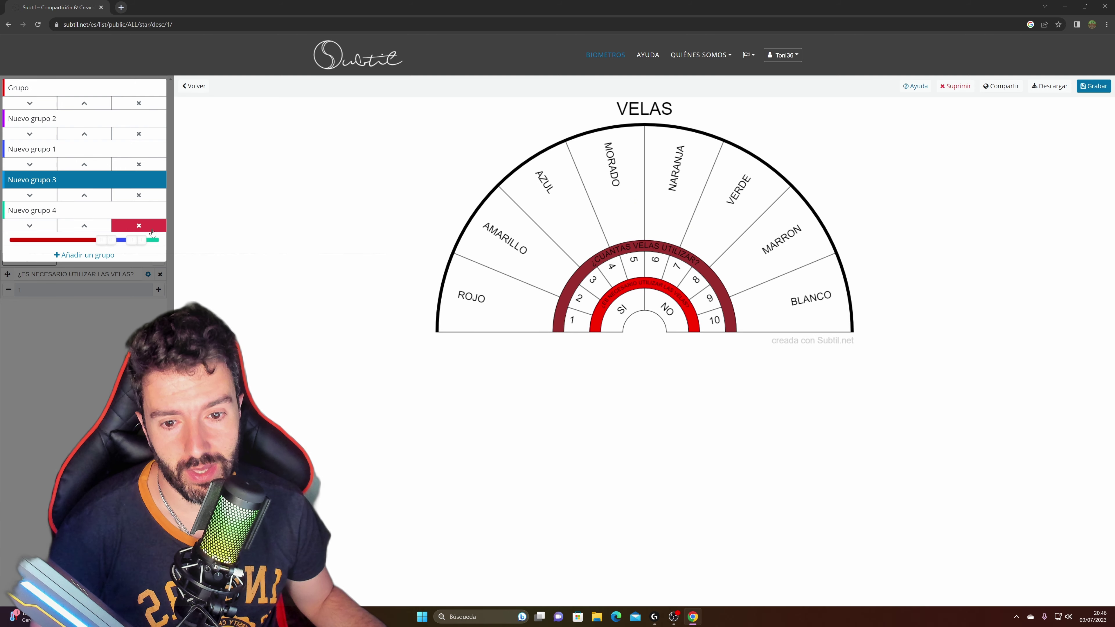
click(120, 243)
drag(120, 243, 118, 243)
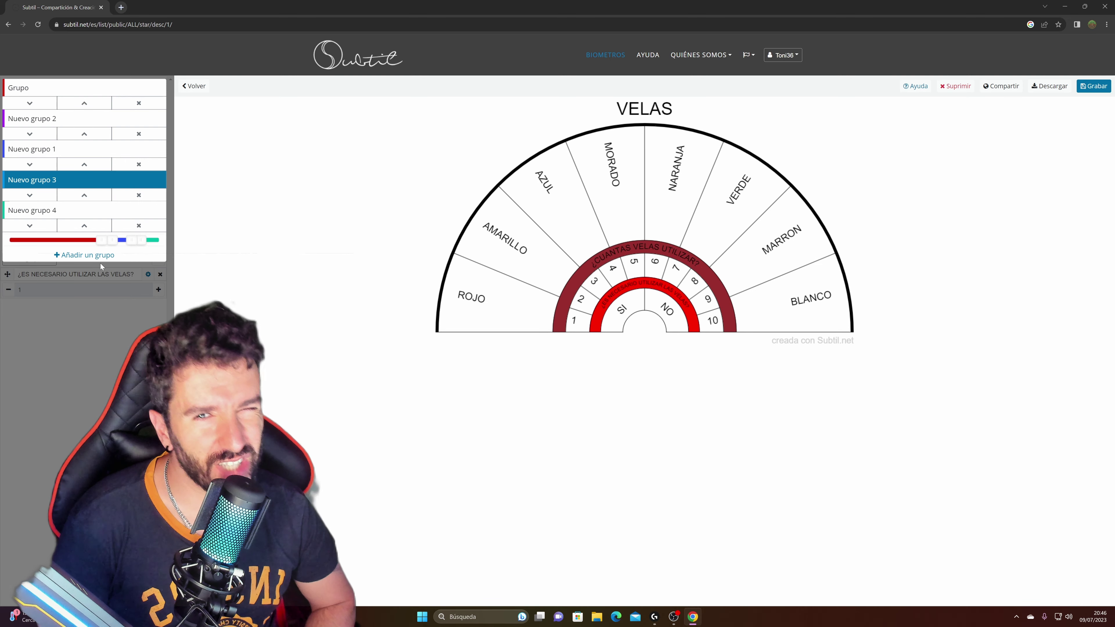
Add a new group and move it up past all the others so it becomes the outermost ring
click(85, 258)
click(31, 241)
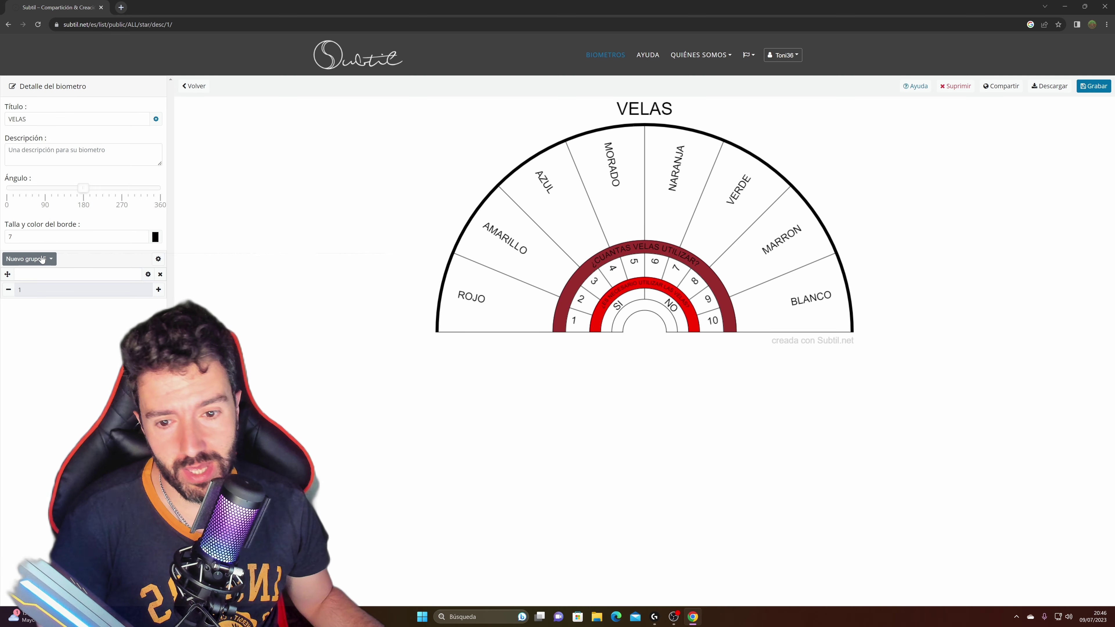
click(24, 260)
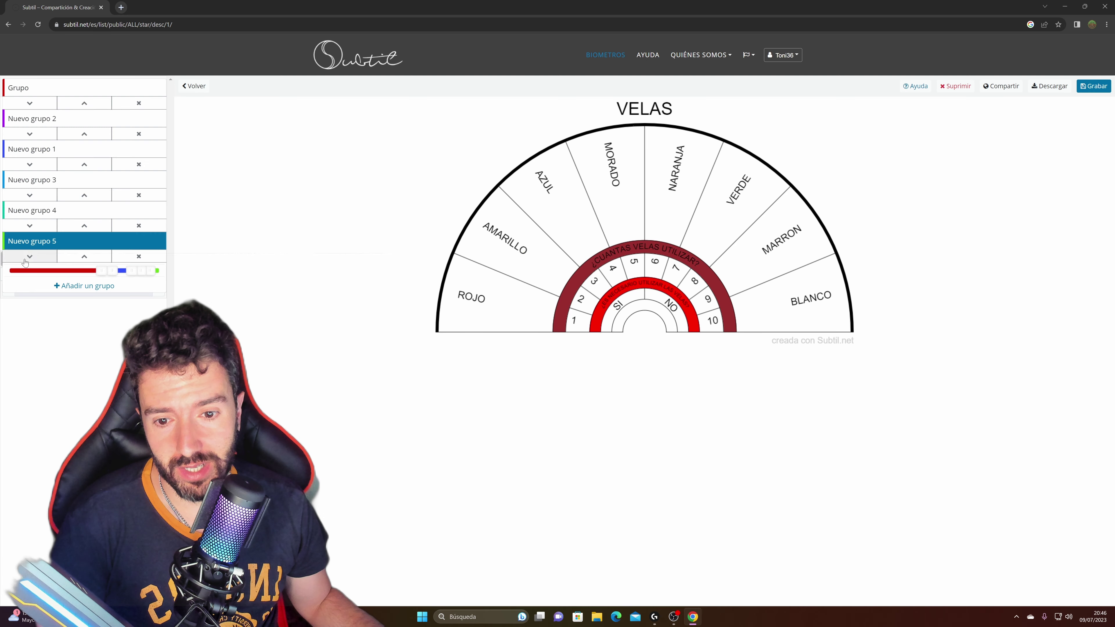
click(85, 257)
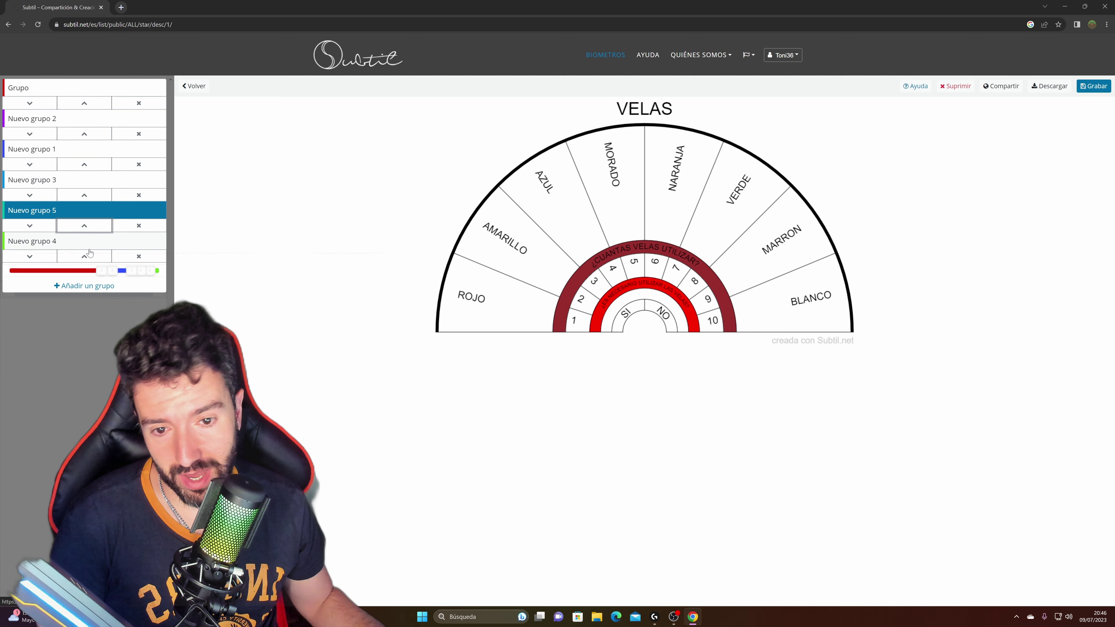
click(84, 225)
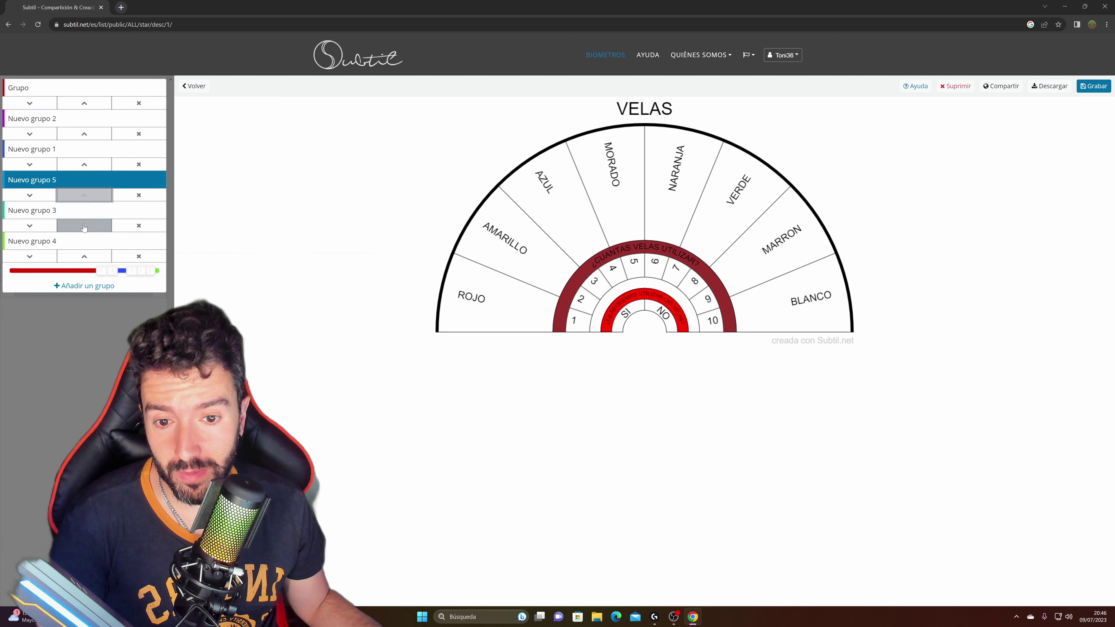
click(84, 196)
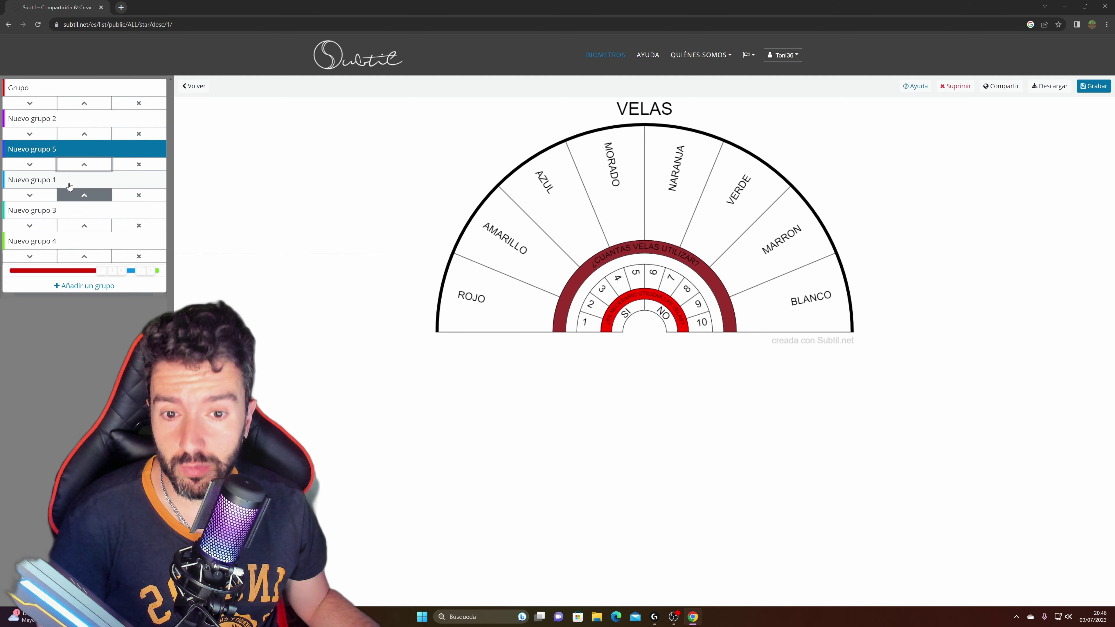
click(79, 168)
click(85, 134)
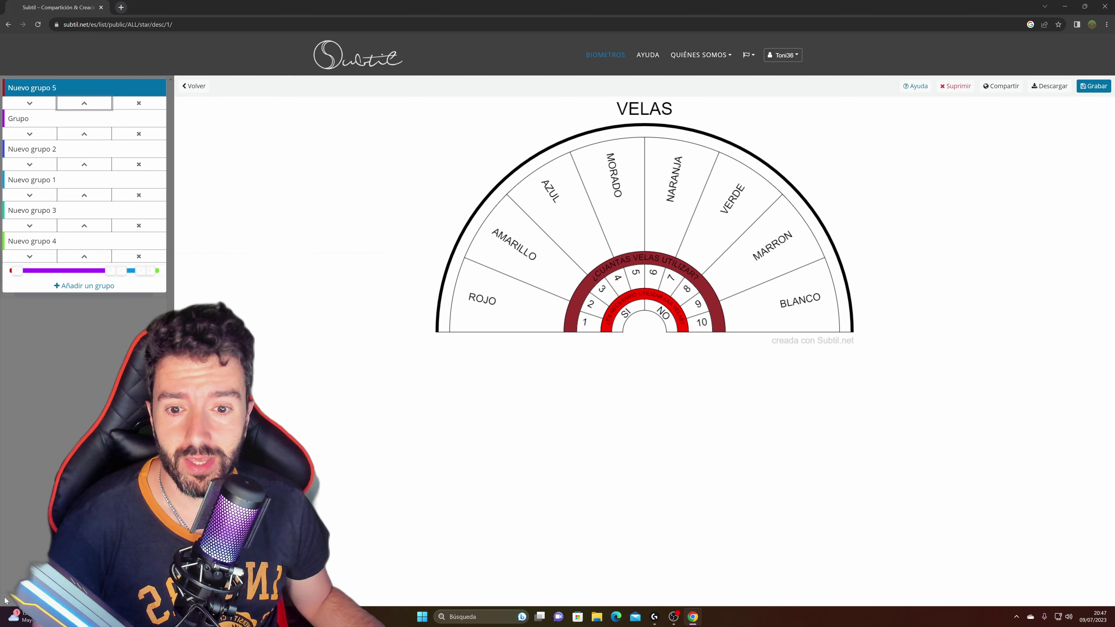
key(Escape)
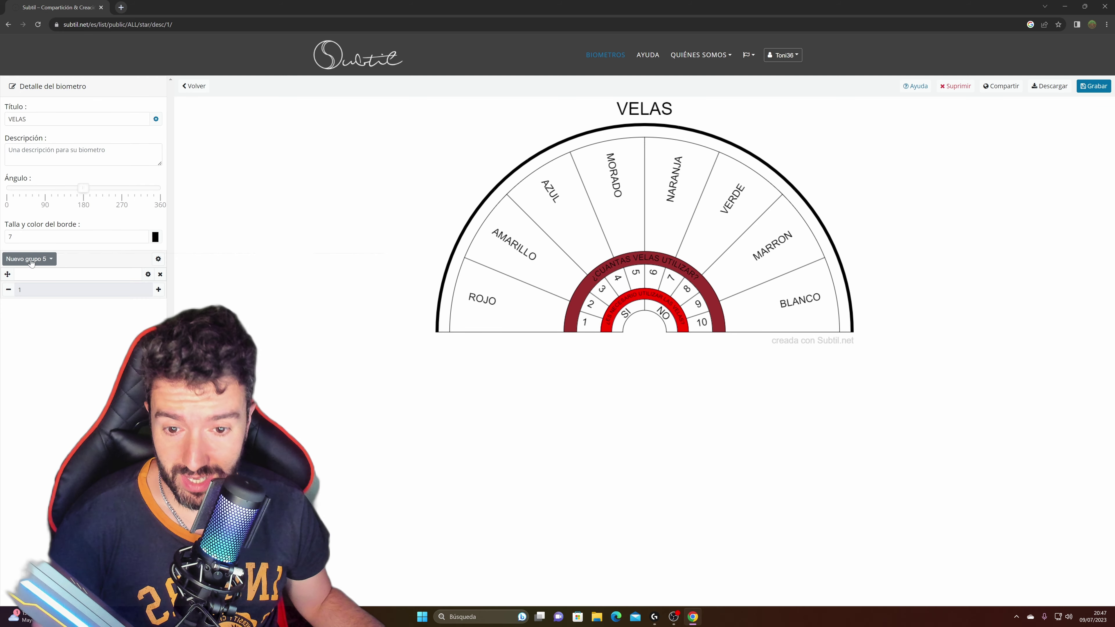
Name the outermost ring's single element ¿QUÉ COLOR DEBERÍA UTILIZAR?
click(78, 275)
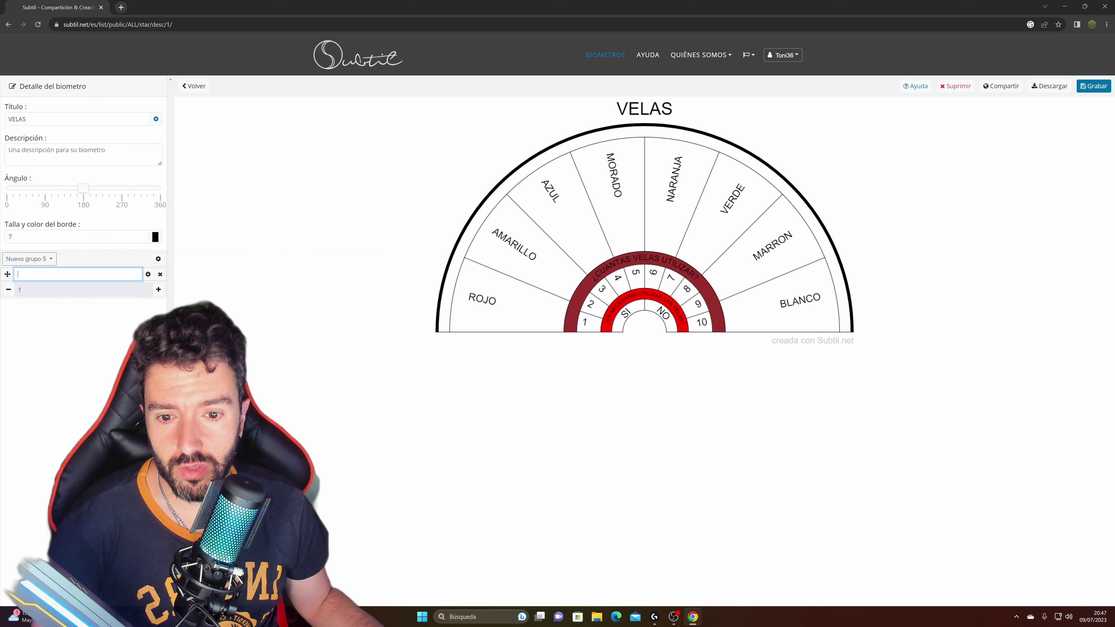
text(¿)
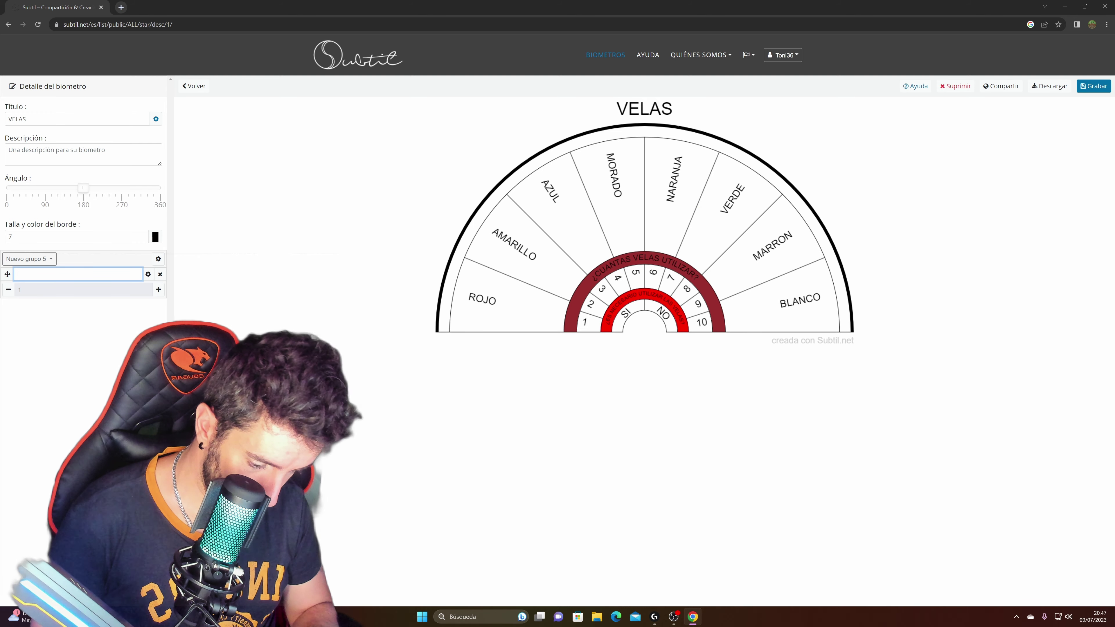
text(QU)
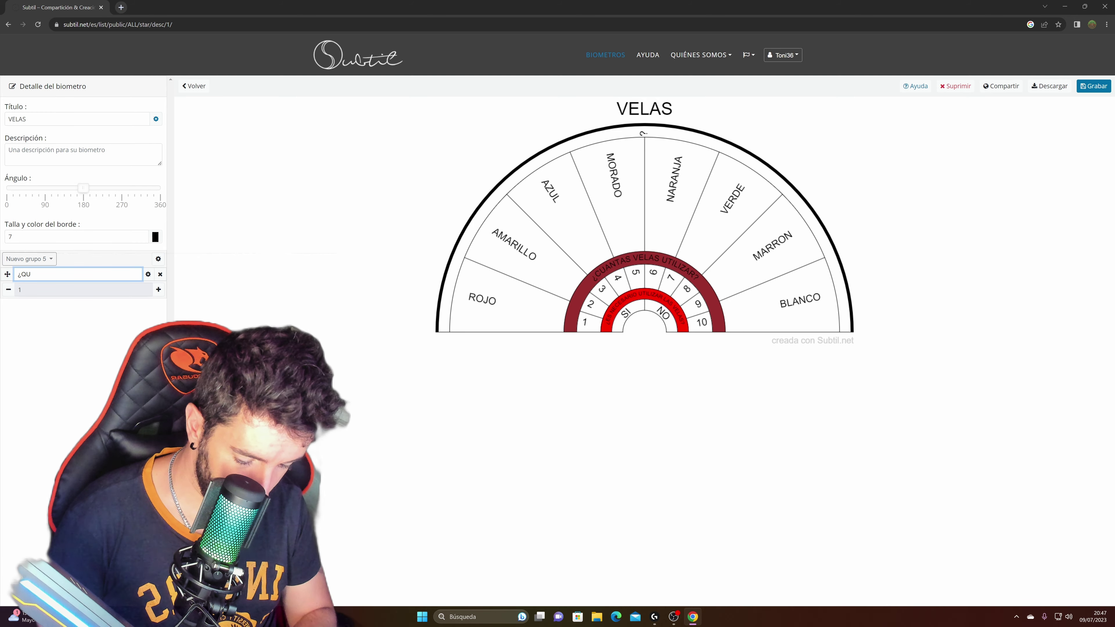
text(É COLOR)
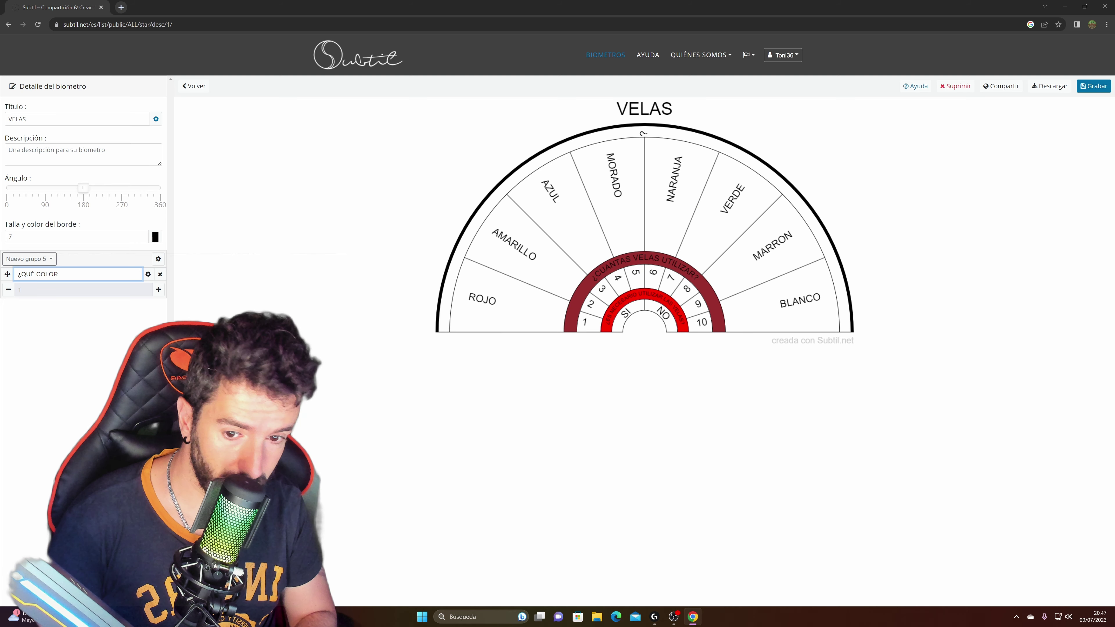
text( D)
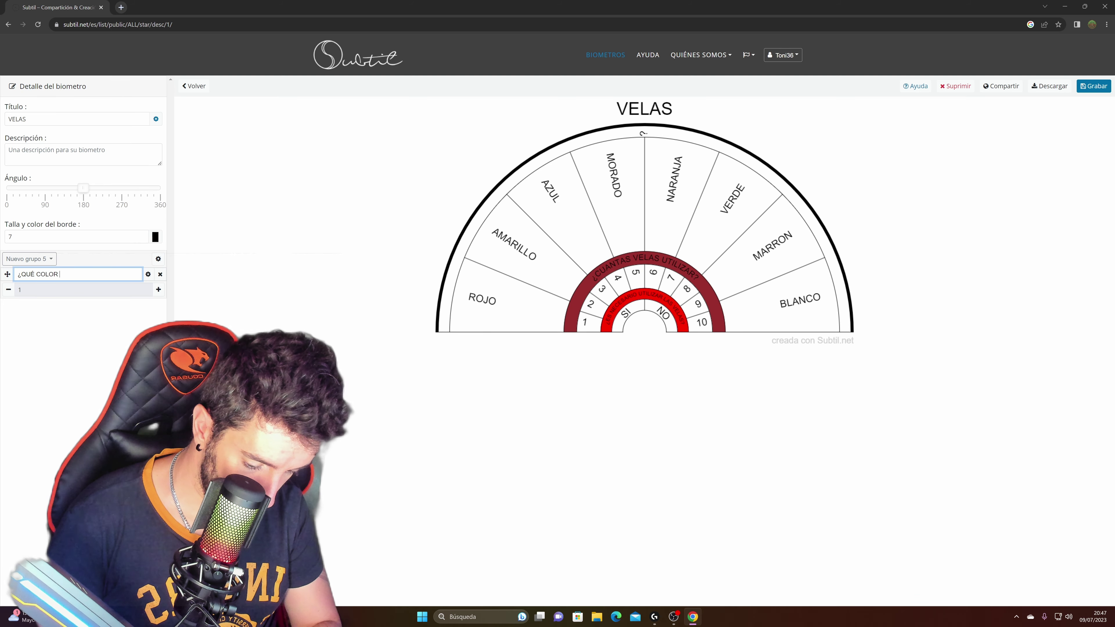
text(EBERÍA )
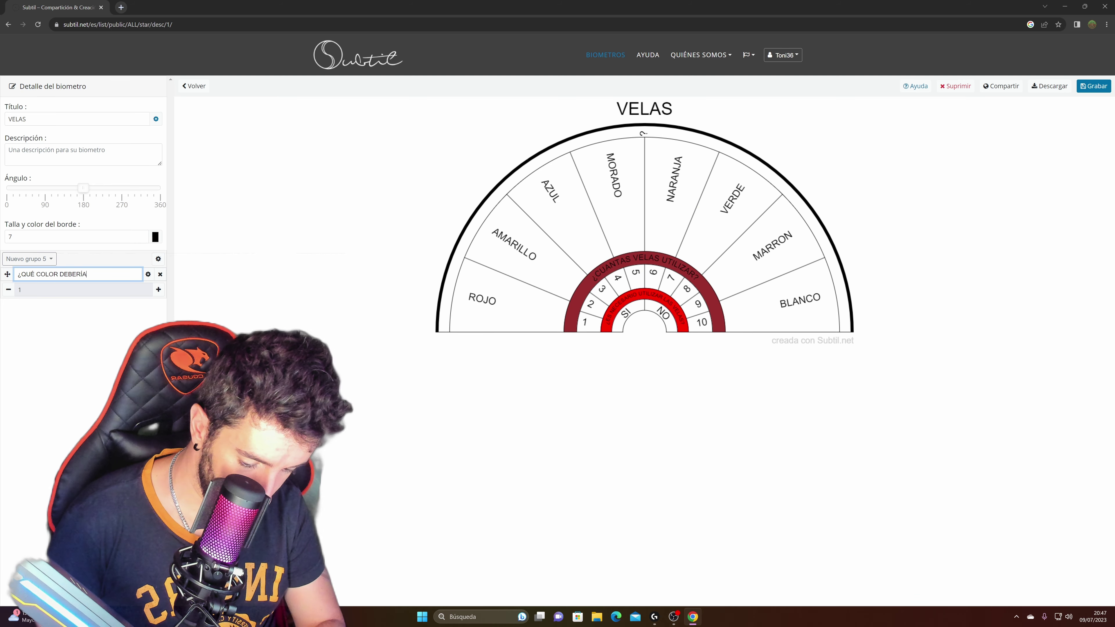
text(UTILIZAR?)
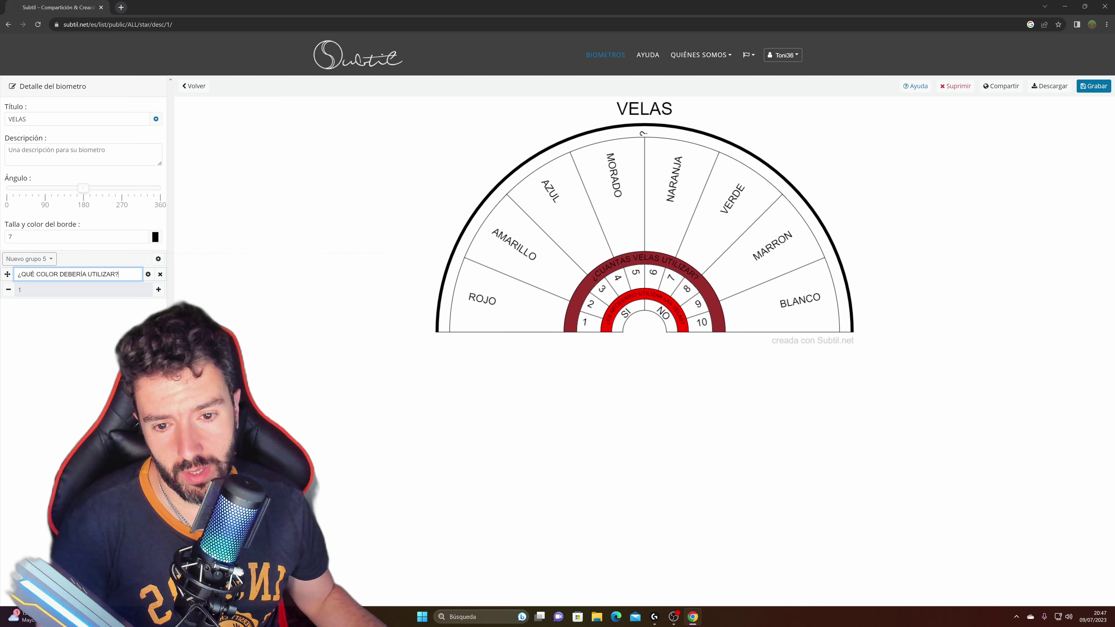
Enable customisation for the outermost ring's question, with text orientation Arco de círculo and text size 21
click(148, 275)
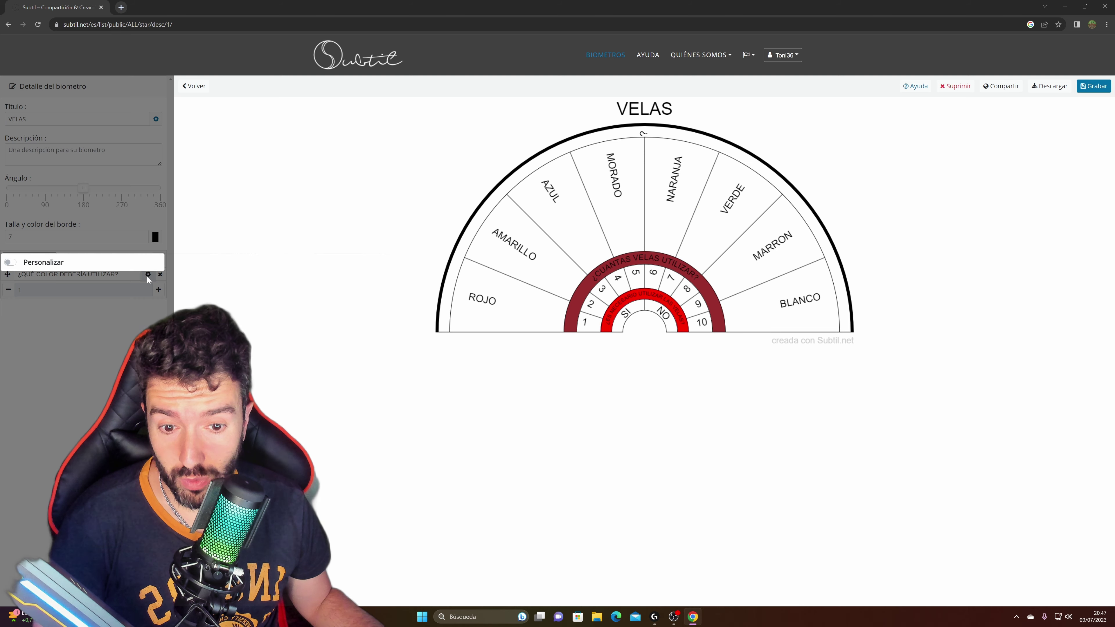
click(10, 260)
click(103, 223)
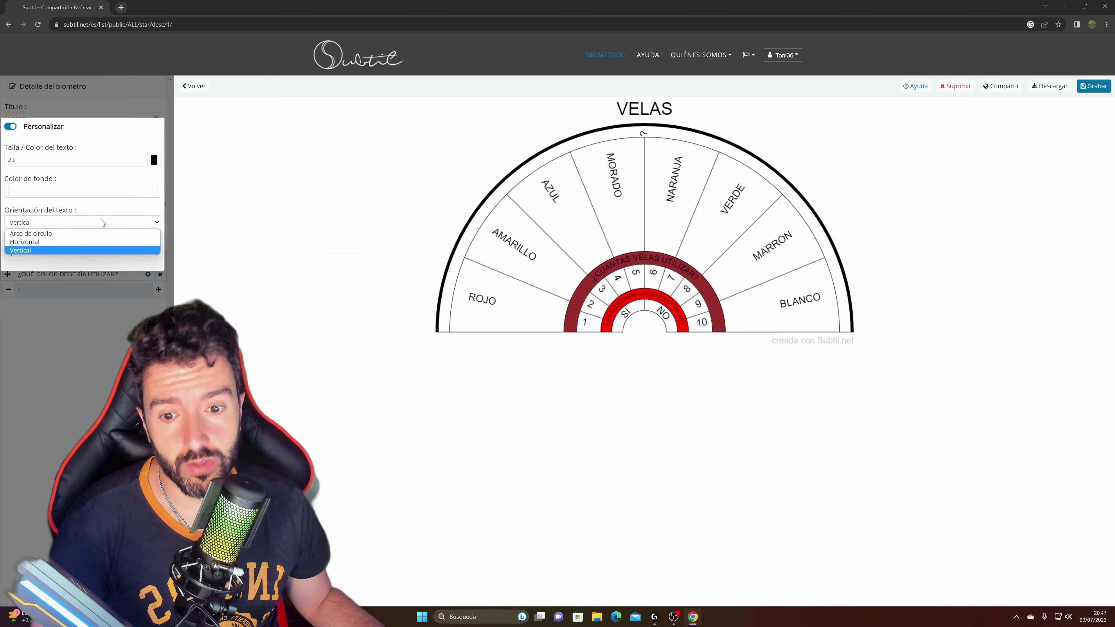
click(58, 232)
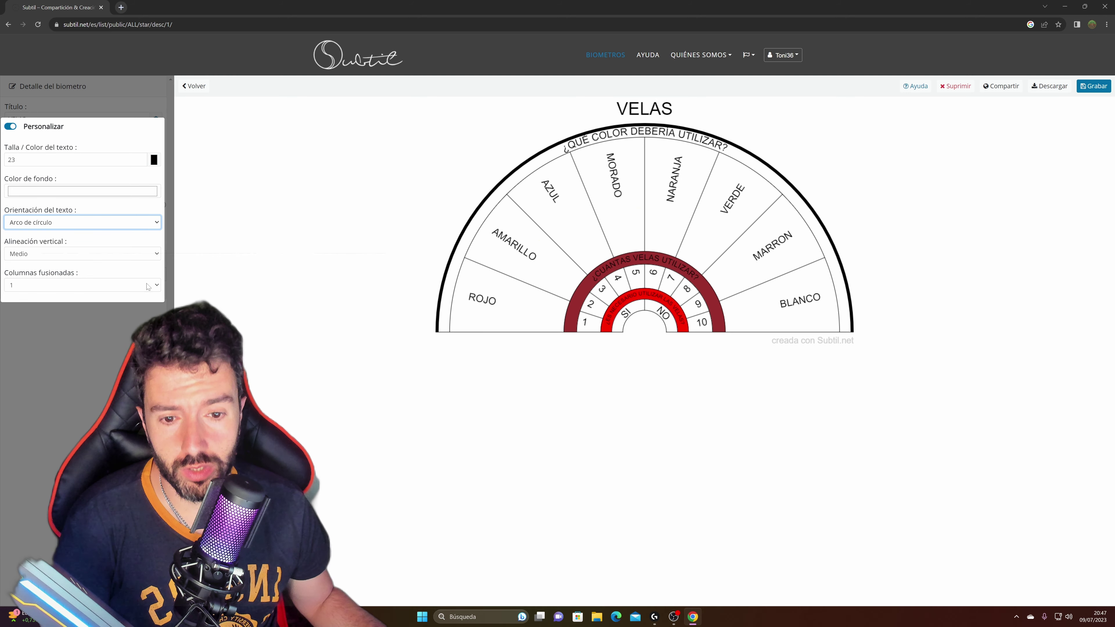
click(141, 161)
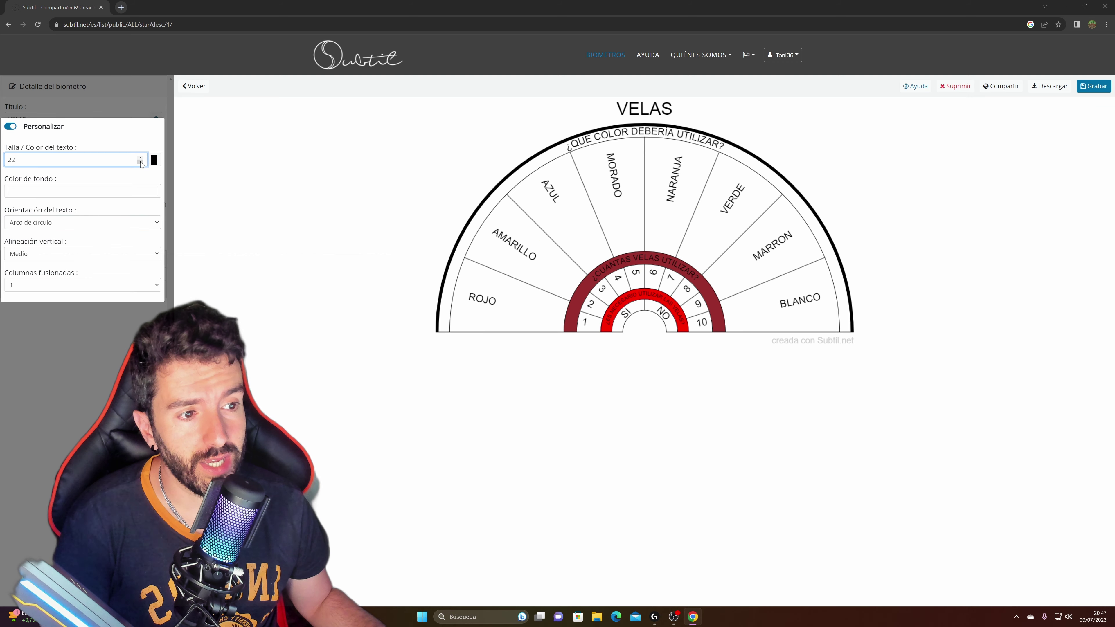
click(140, 162)
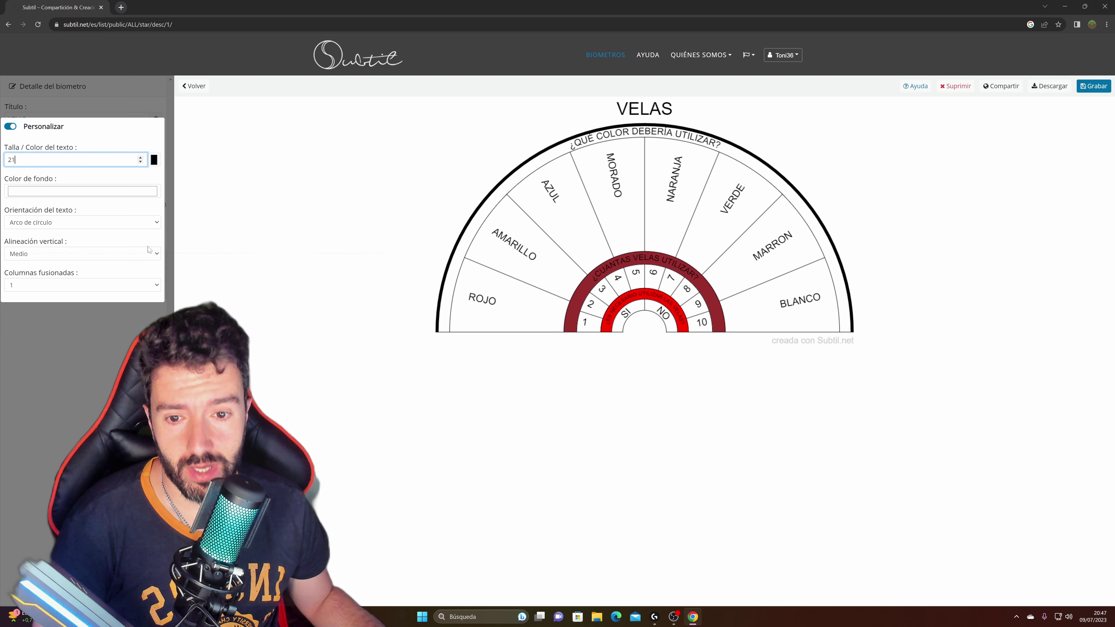
Give the outermost question band a violet background colour of RGB 135, 119, 253
click(88, 191)
click(59, 268)
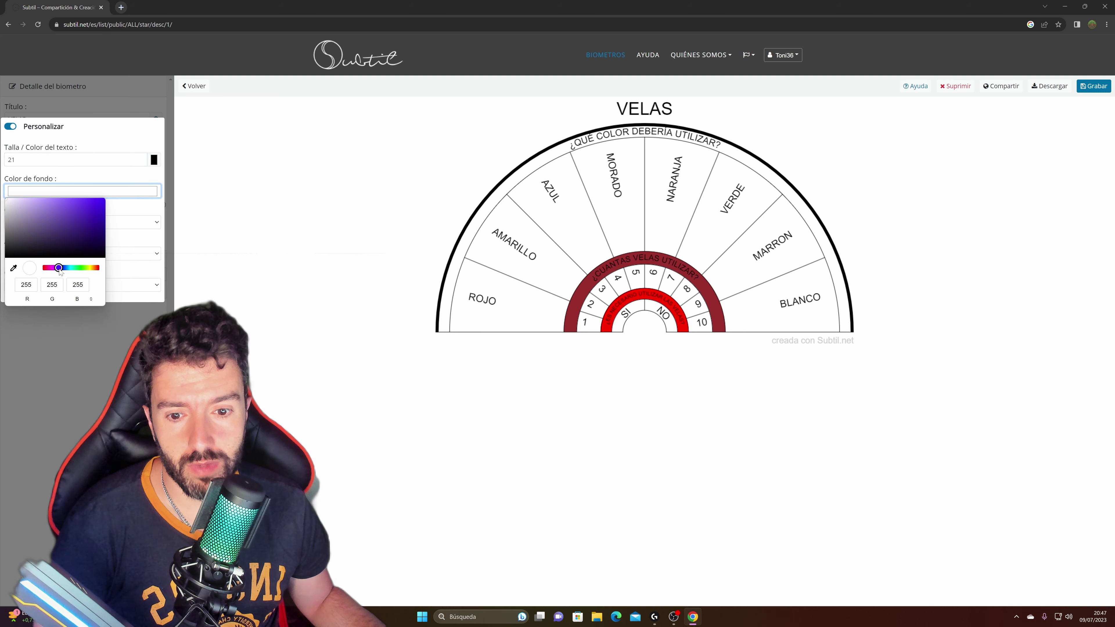
mouse_move(85, 215)
mouse_down()
mouse_move(99, 218)
mouse_move(68, 219)
mouse_move(115, 227)
mouse_move(58, 200)
mouse_up()
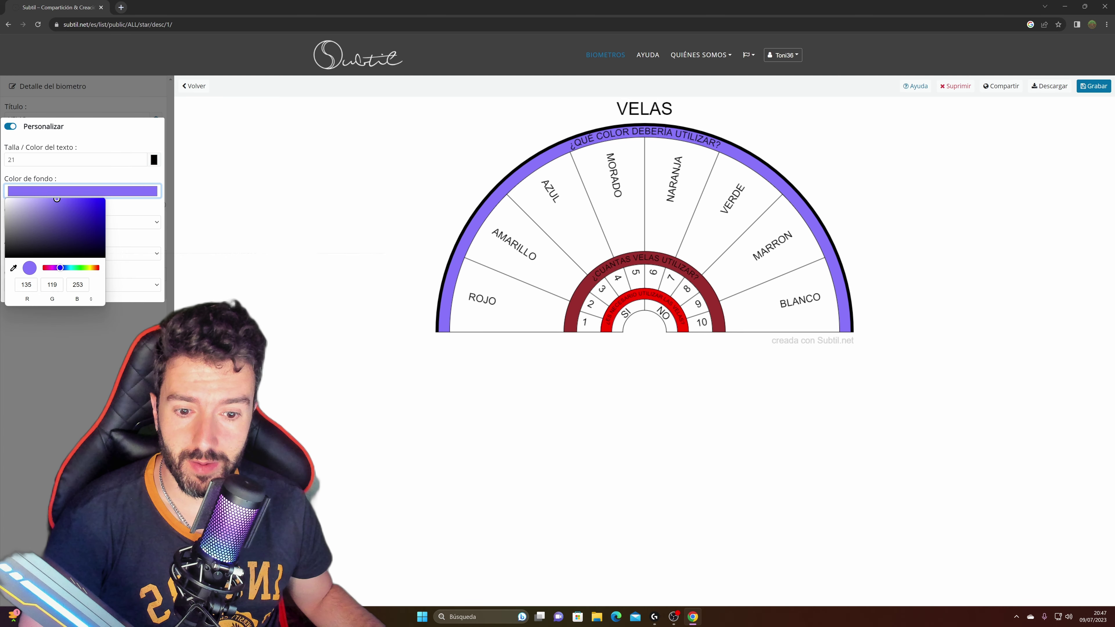
click(105, 383)
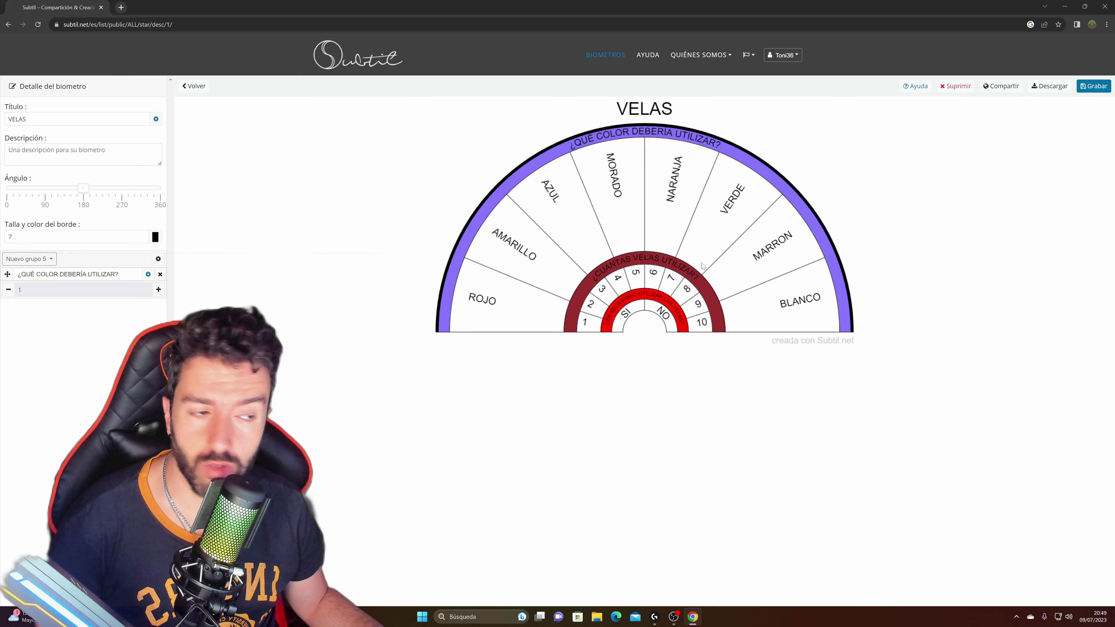
Save the VELAS biometer and show the list of own biometers
click(1093, 89)
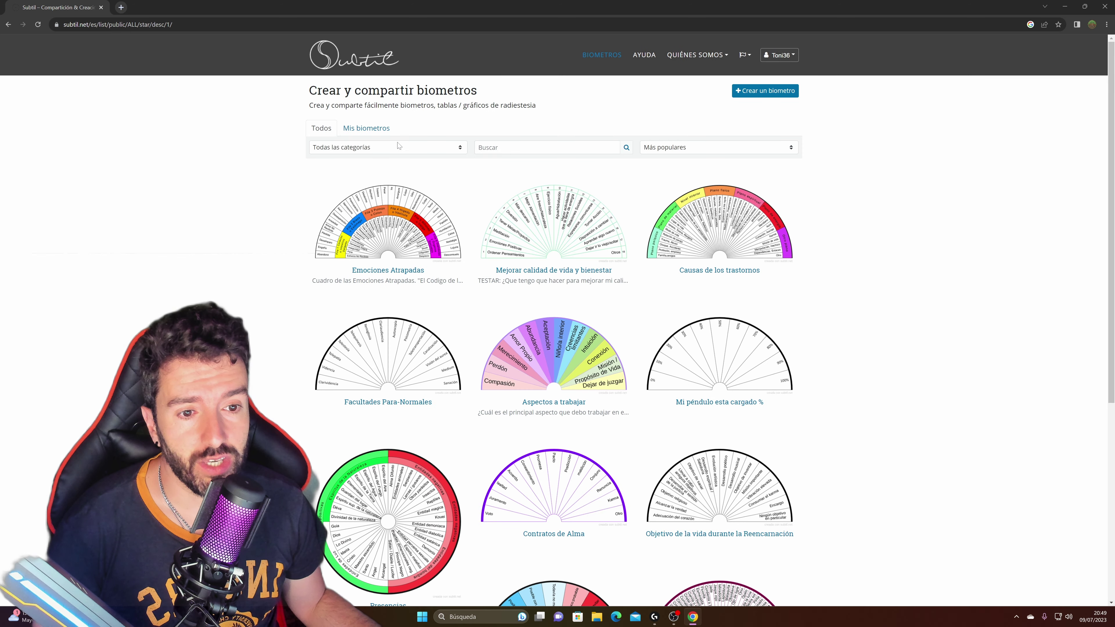
click(375, 135)
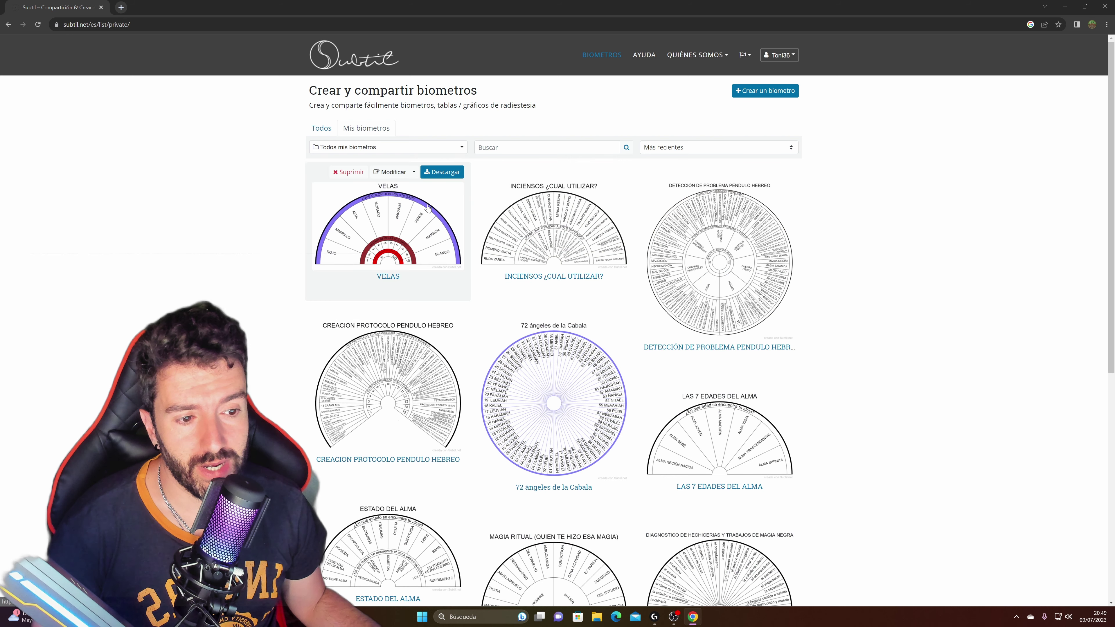
View the INCIENSOS ¿CUAL UTILIZAR? biometer, including in the editor, and return to the list of own biometers
click(570, 233)
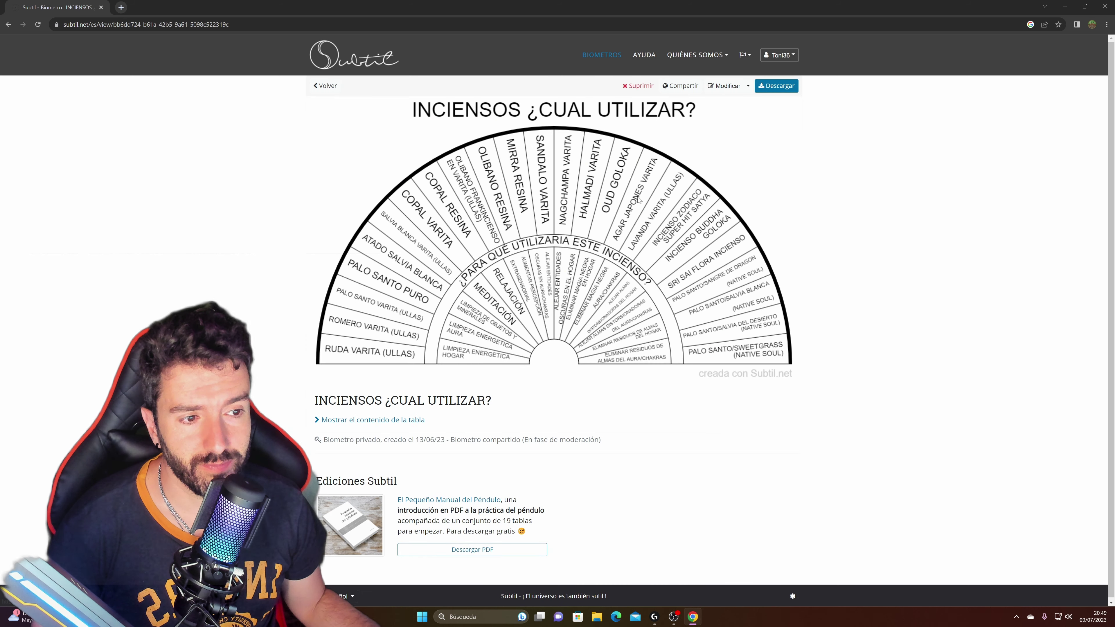
click(725, 86)
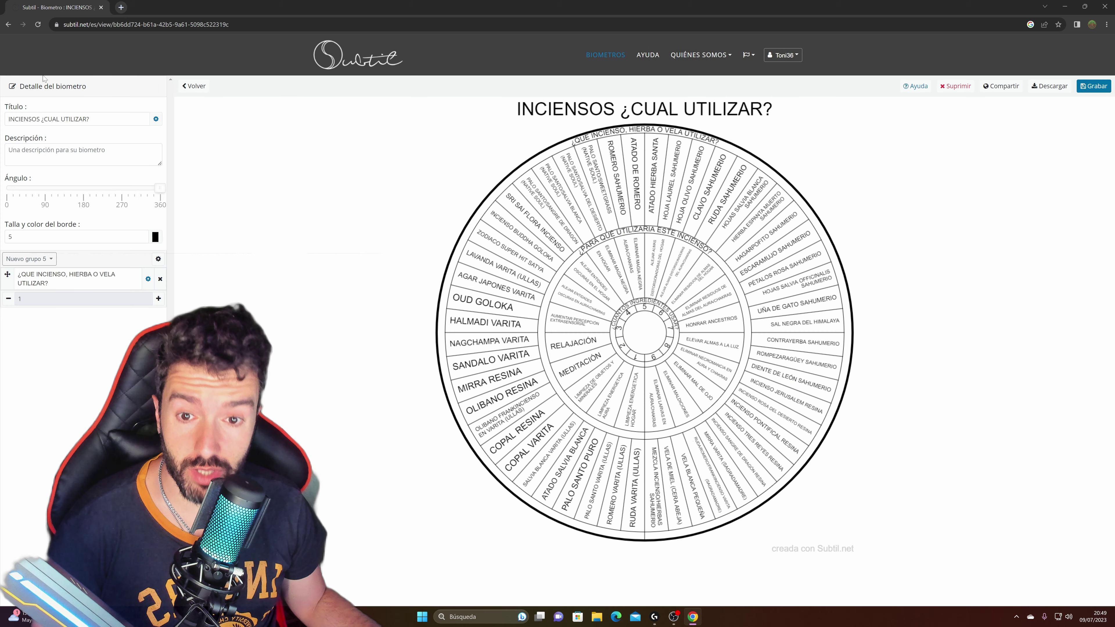
click(201, 86)
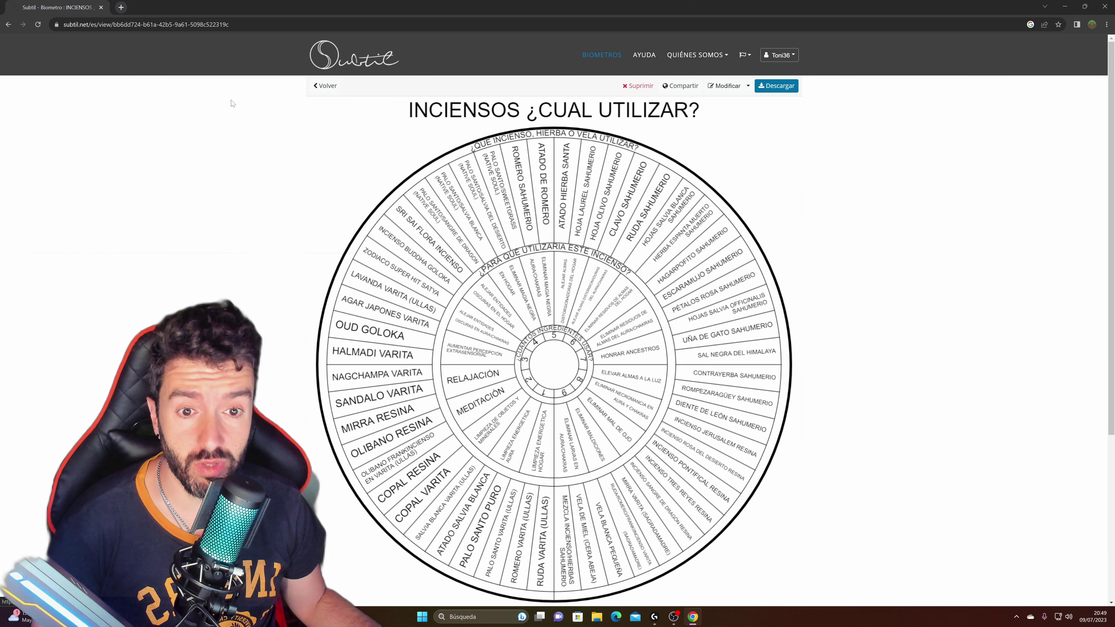
click(325, 85)
Reopen the VELAS biometer for editing from the list of own biometers
mouse_move(435, 180)
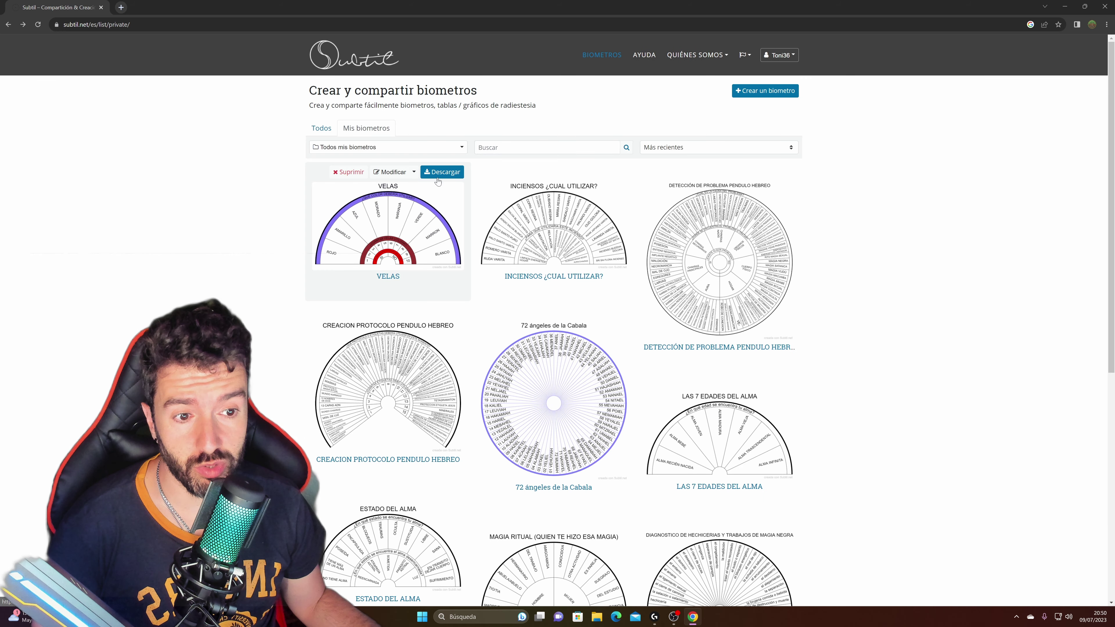
click(397, 172)
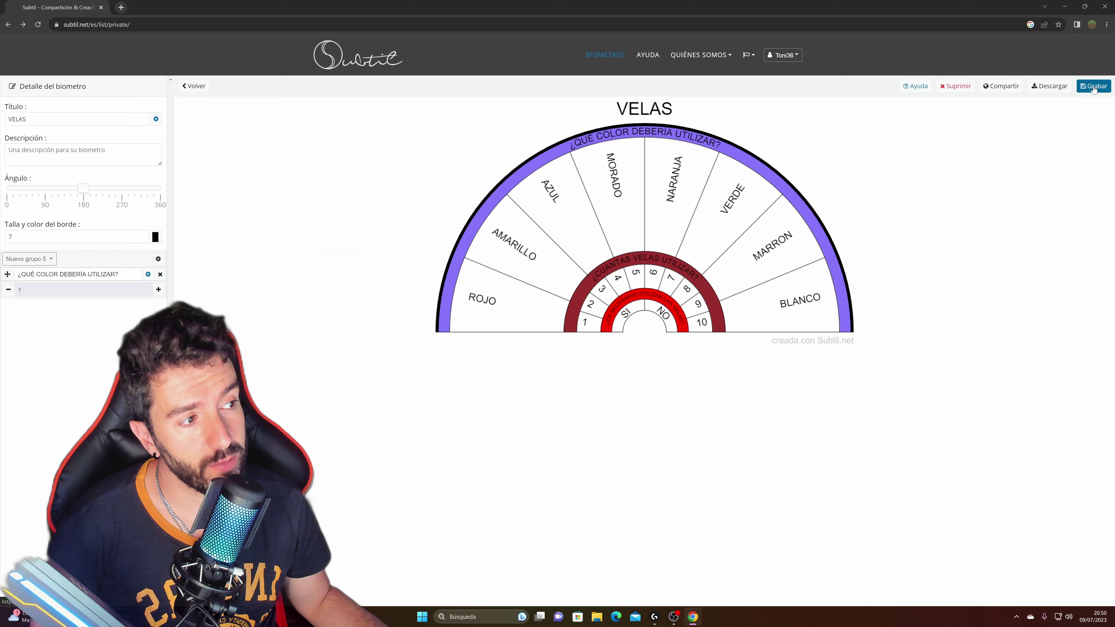
Leave the VELAS editor, inspect the INCIENSOS ¿CUAL UTILIZAR? biometer in view and edit mode, and return to the list of own biometers
click(197, 84)
click(521, 220)
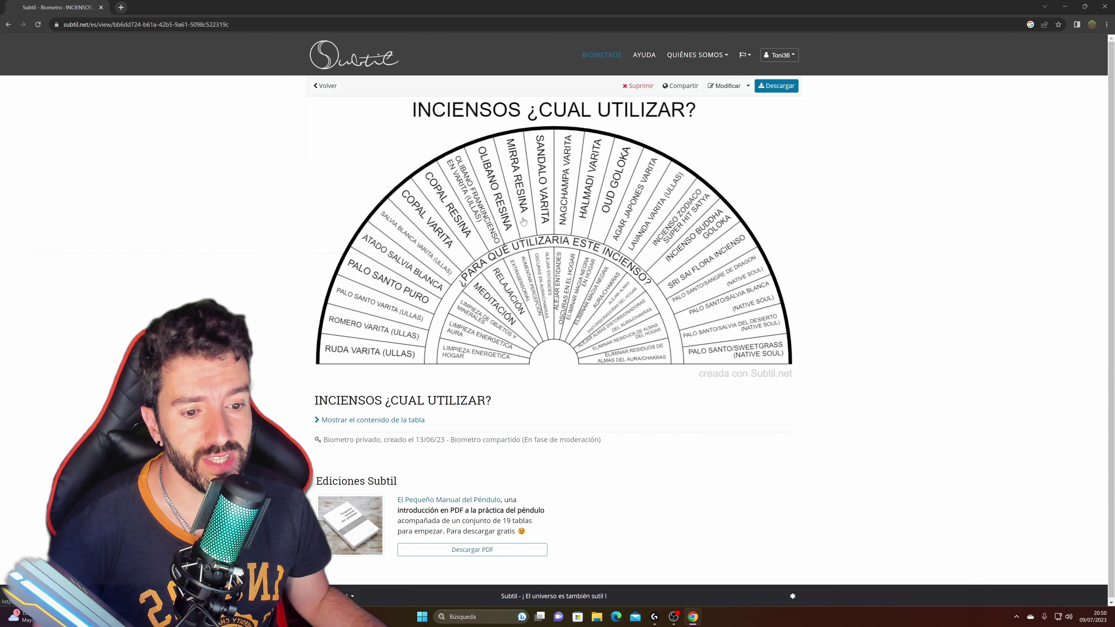
click(728, 85)
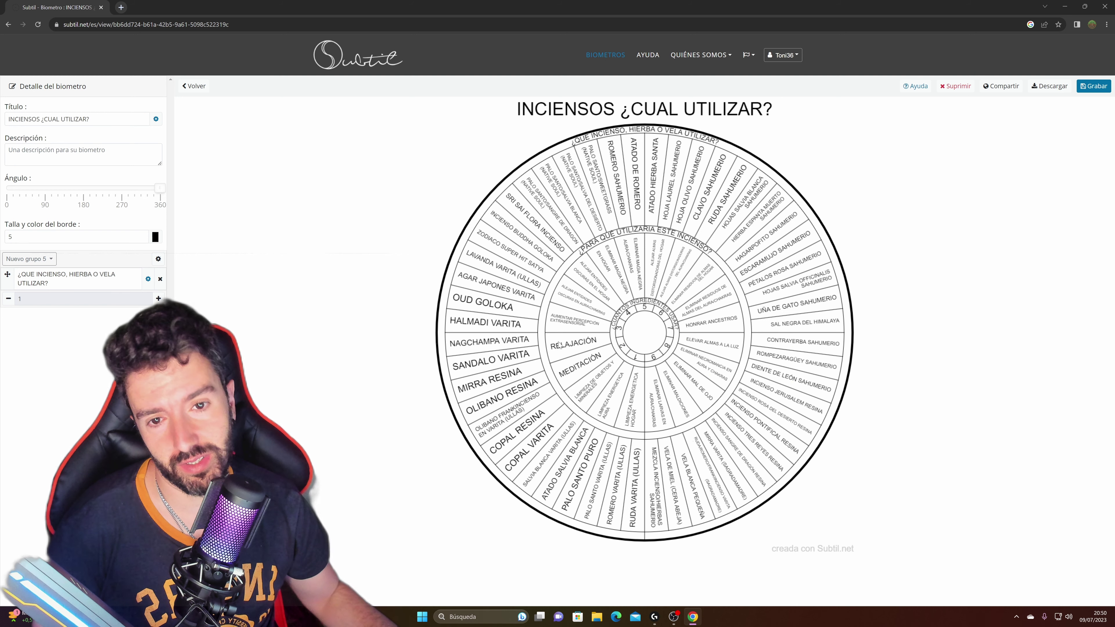
click(193, 87)
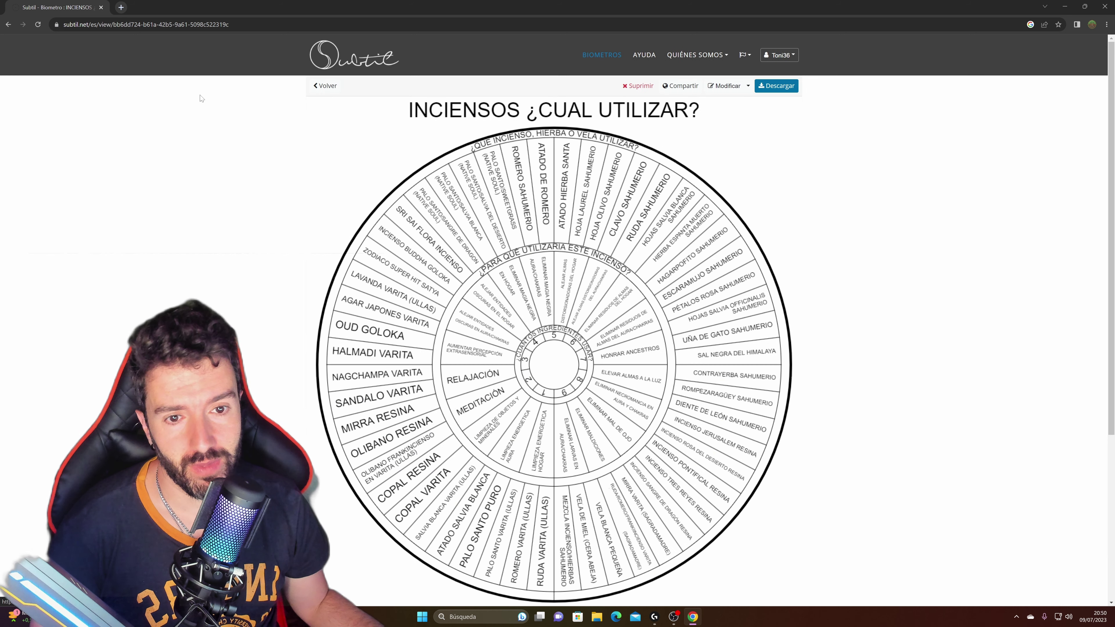
click(324, 86)
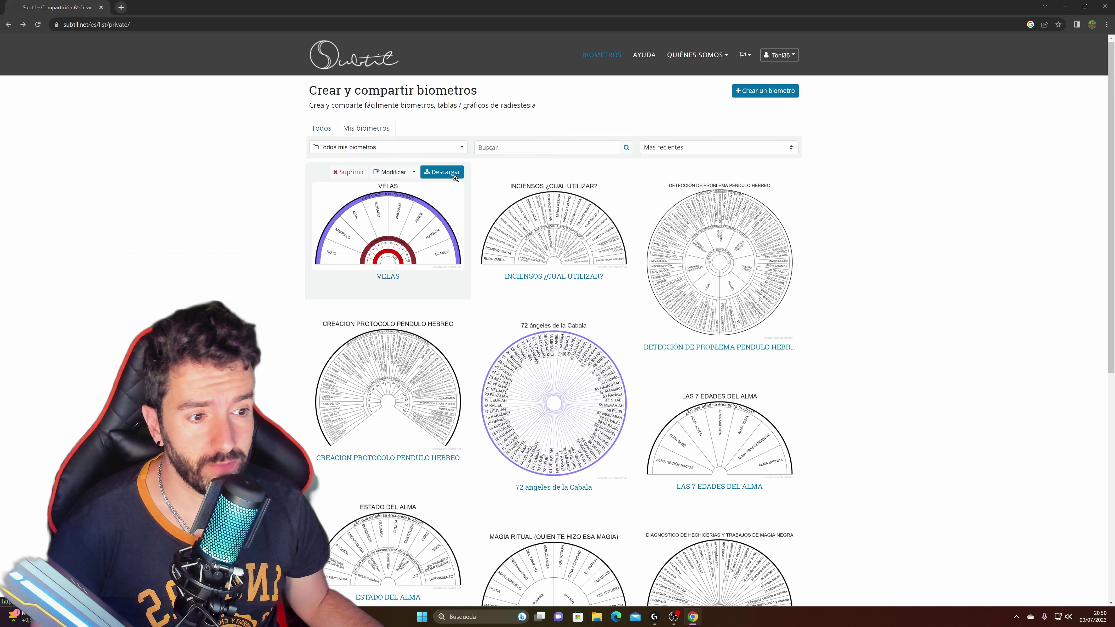
View the DETECCIÓN DE PROBLEMA PENDULO HEBREO and ESTADO DEL ALMA biometers, returning to the list of own biometers after each
click(745, 245)
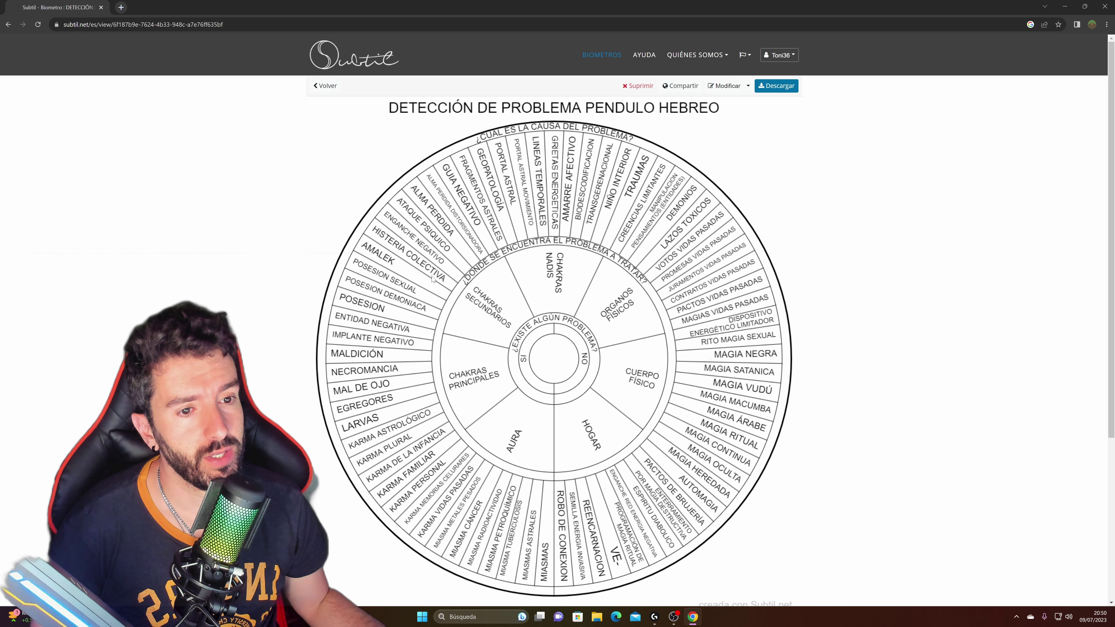
click(324, 86)
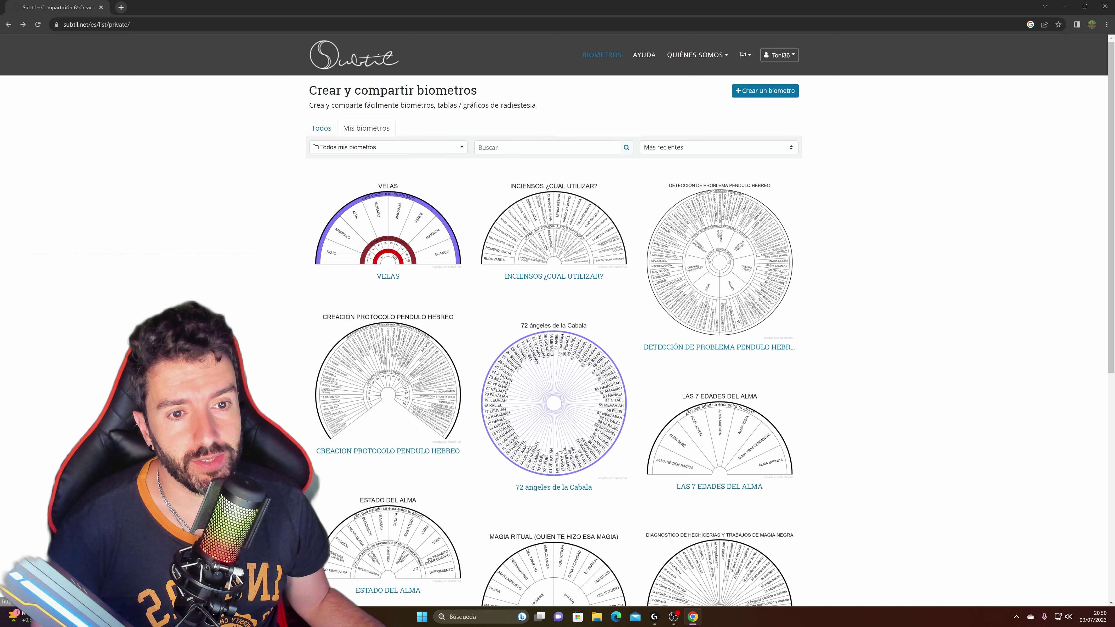
mouse_move(390, 364)
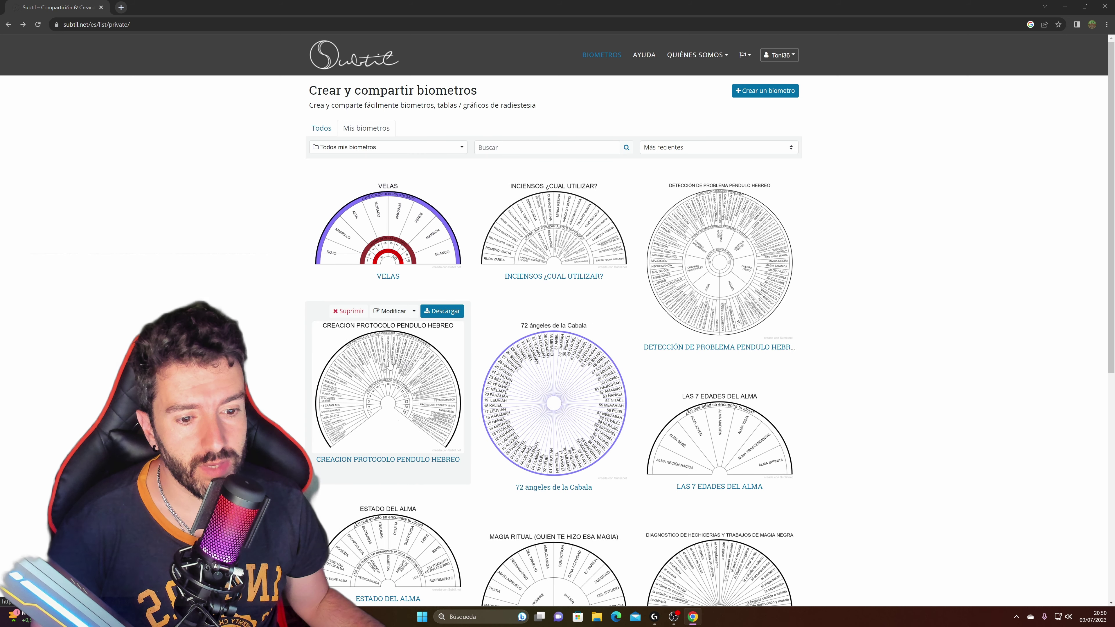
scroll(382, 386, down, 3)
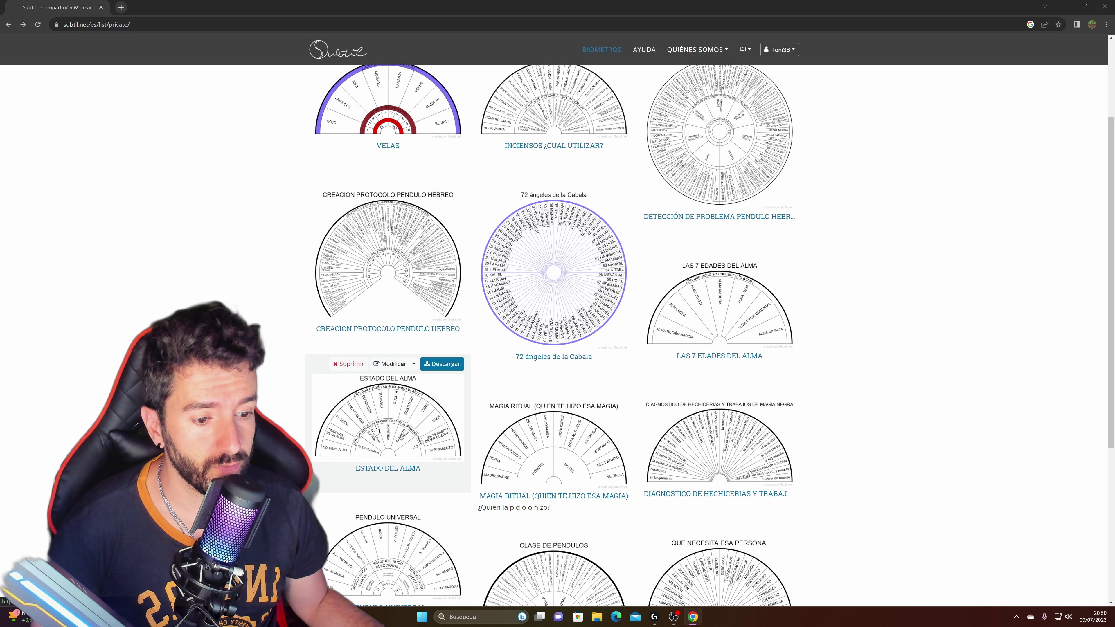
scroll(376, 429, down, 3)
click(407, 302)
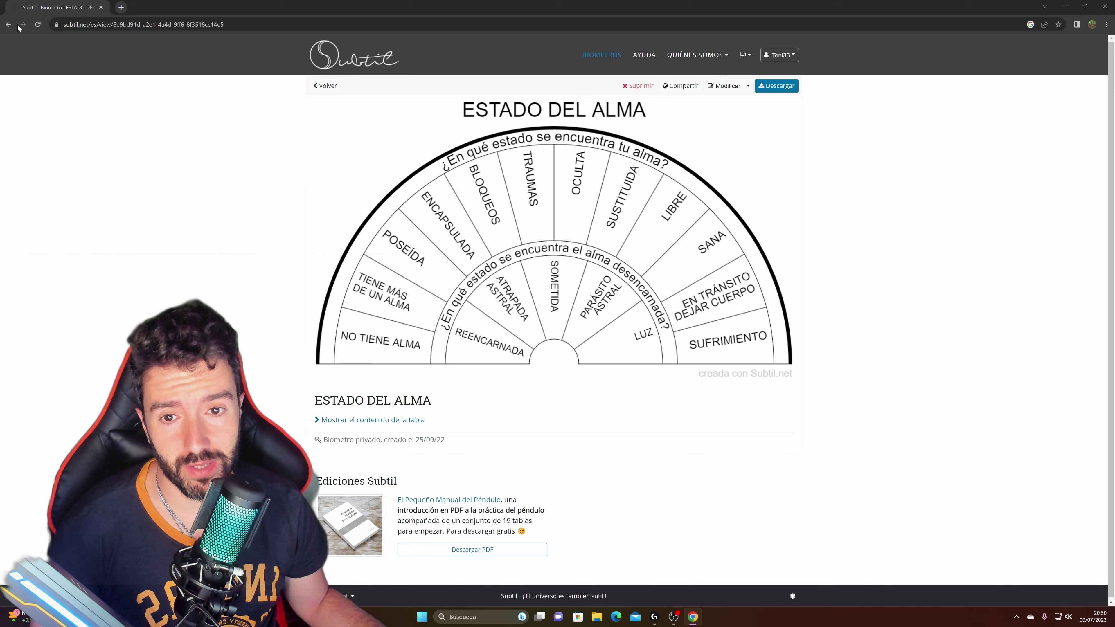
click(8, 24)
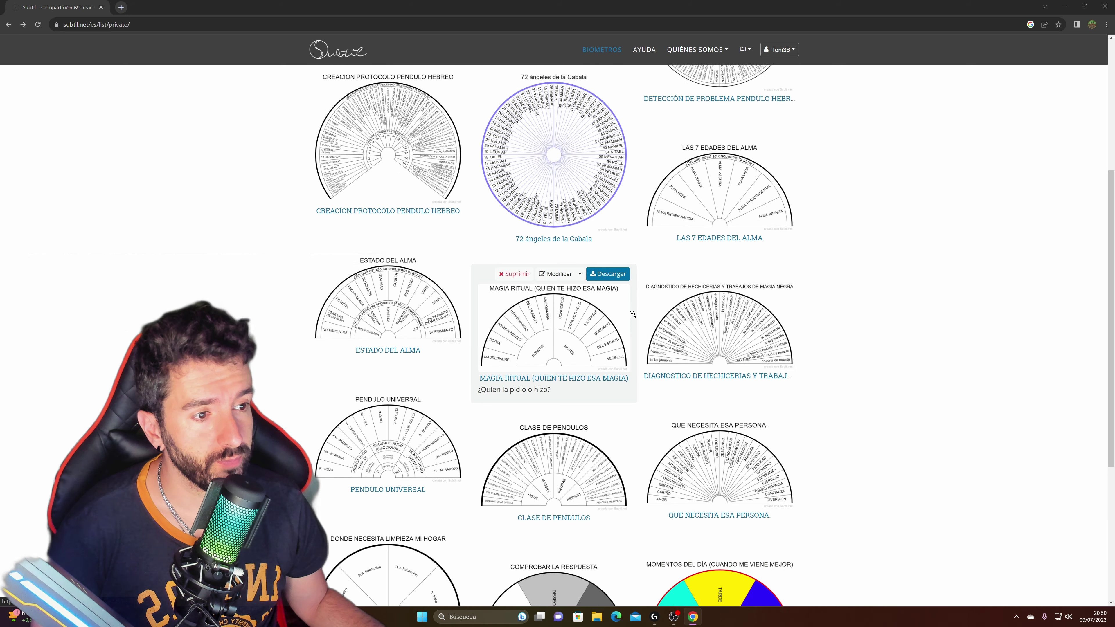
View the CREACION PROTOCOLO PENDULO HEBREO biometer and return to the list of own biometers
scroll(632, 314, up, 3)
scroll(417, 328, up, 2)
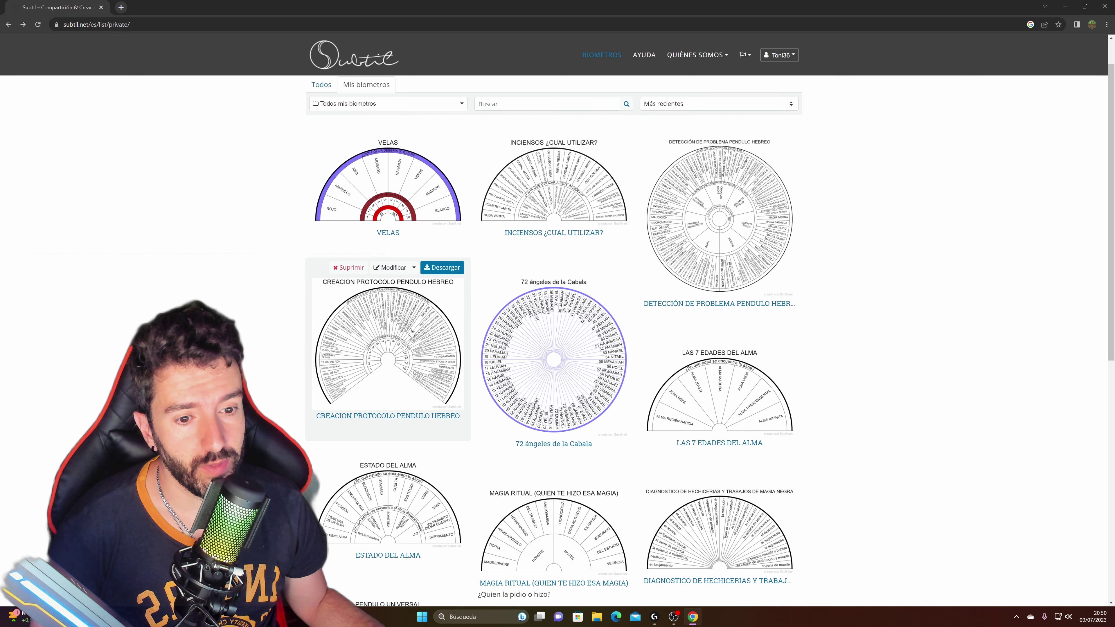
click(447, 310)
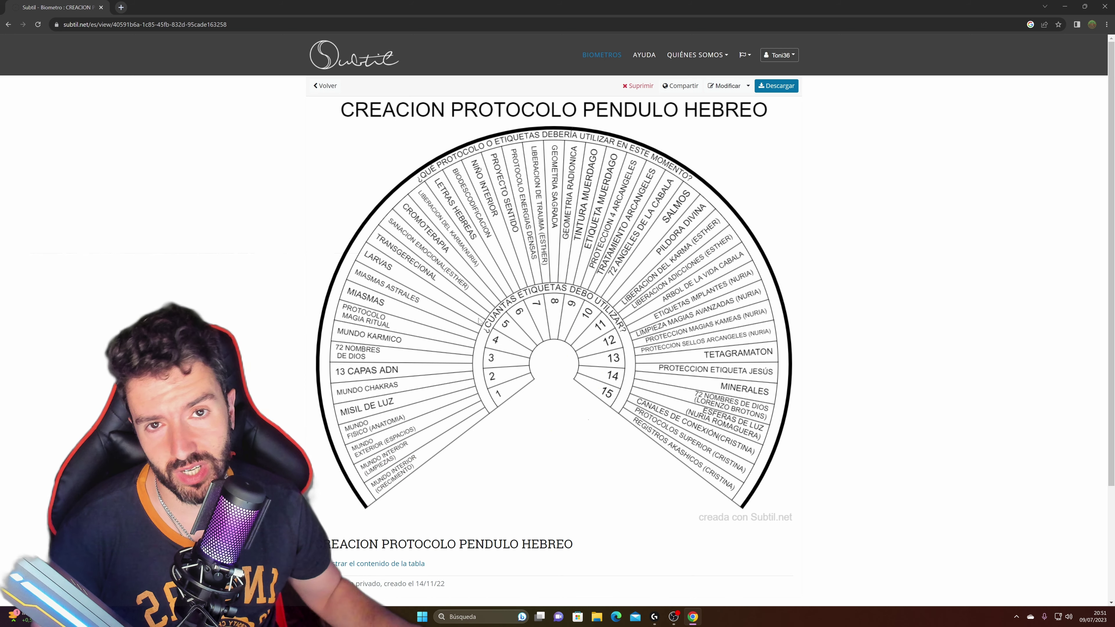
click(336, 86)
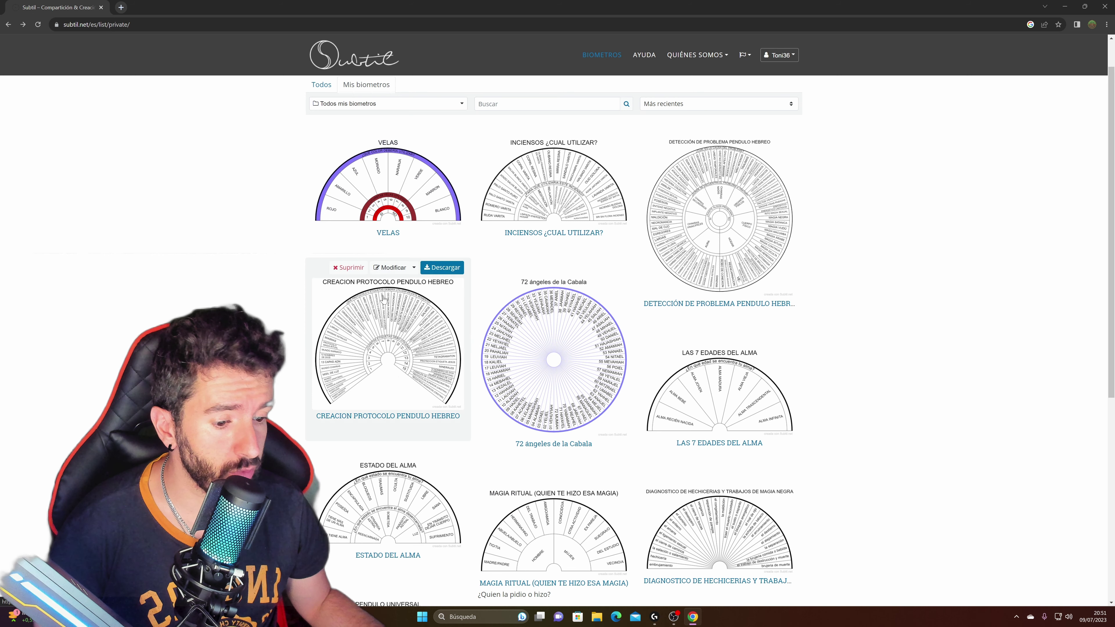
Open the VELAS biometer from the list of own biometers and bring it into the editor
scroll(379, 300, down, 4)
scroll(379, 300, up, 4)
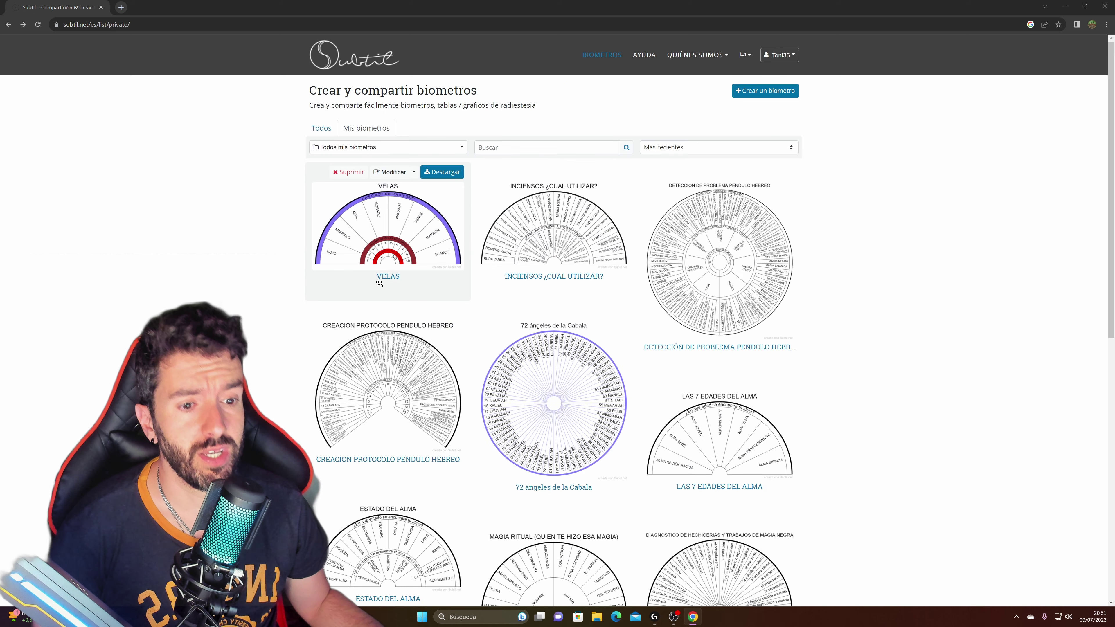
click(409, 218)
click(724, 87)
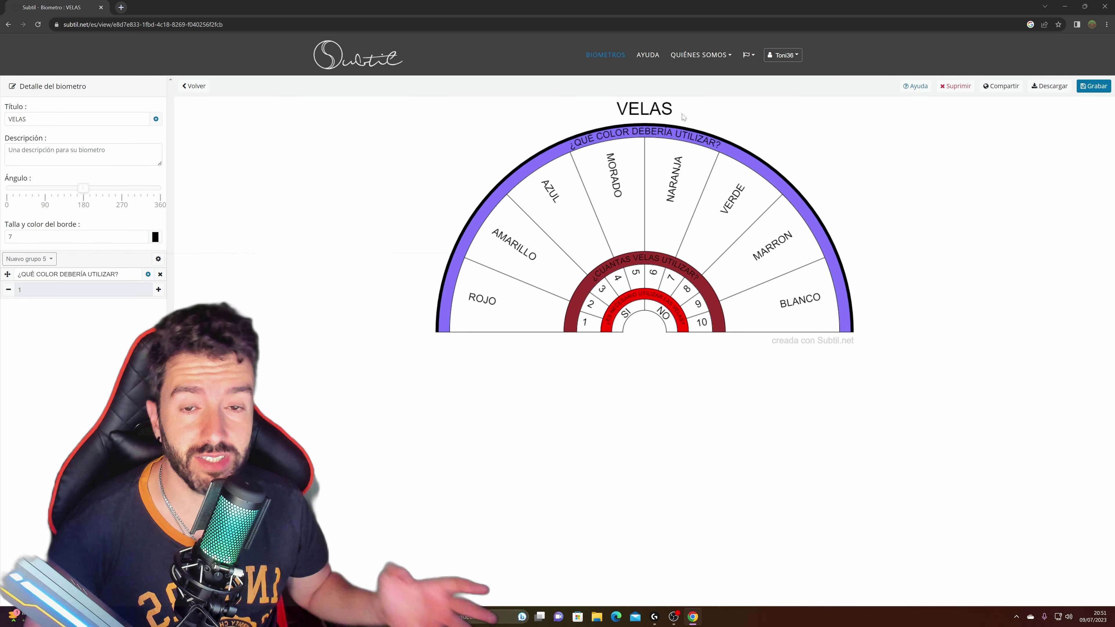